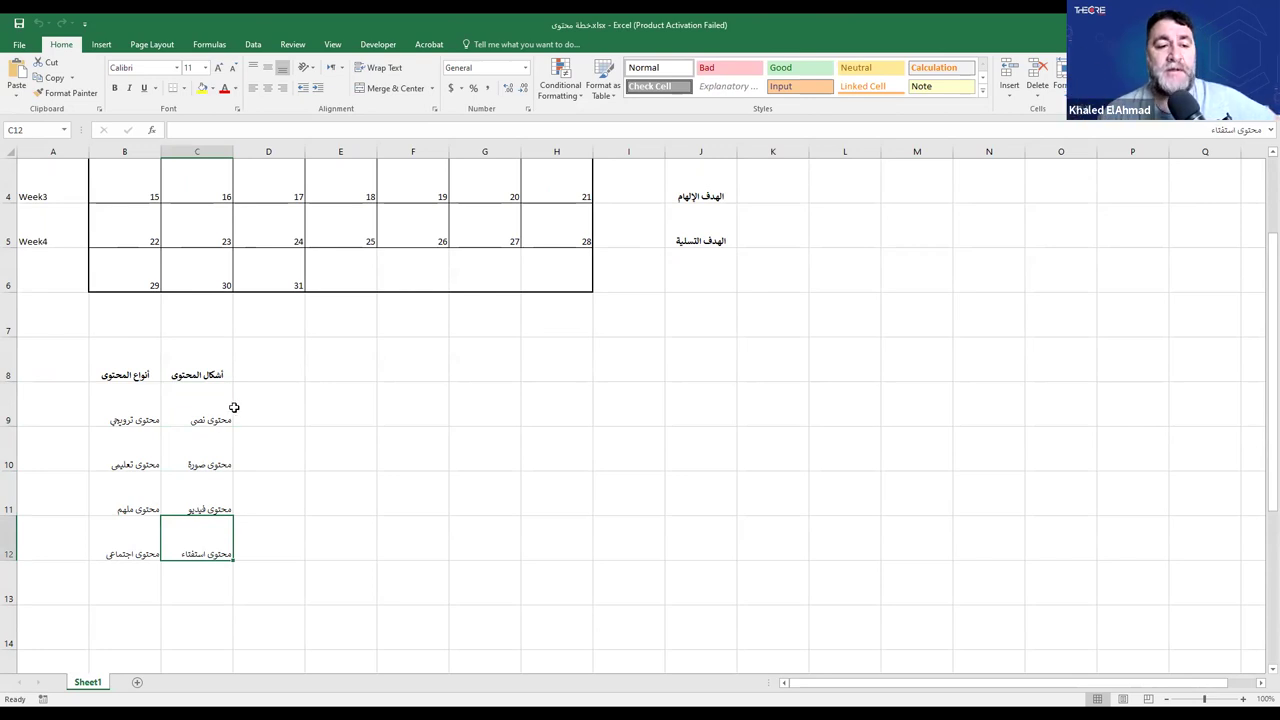
{"action": "scroll", "coordinate": [232, 410], "scroll_direction": "up", "scroll_amount": 1}
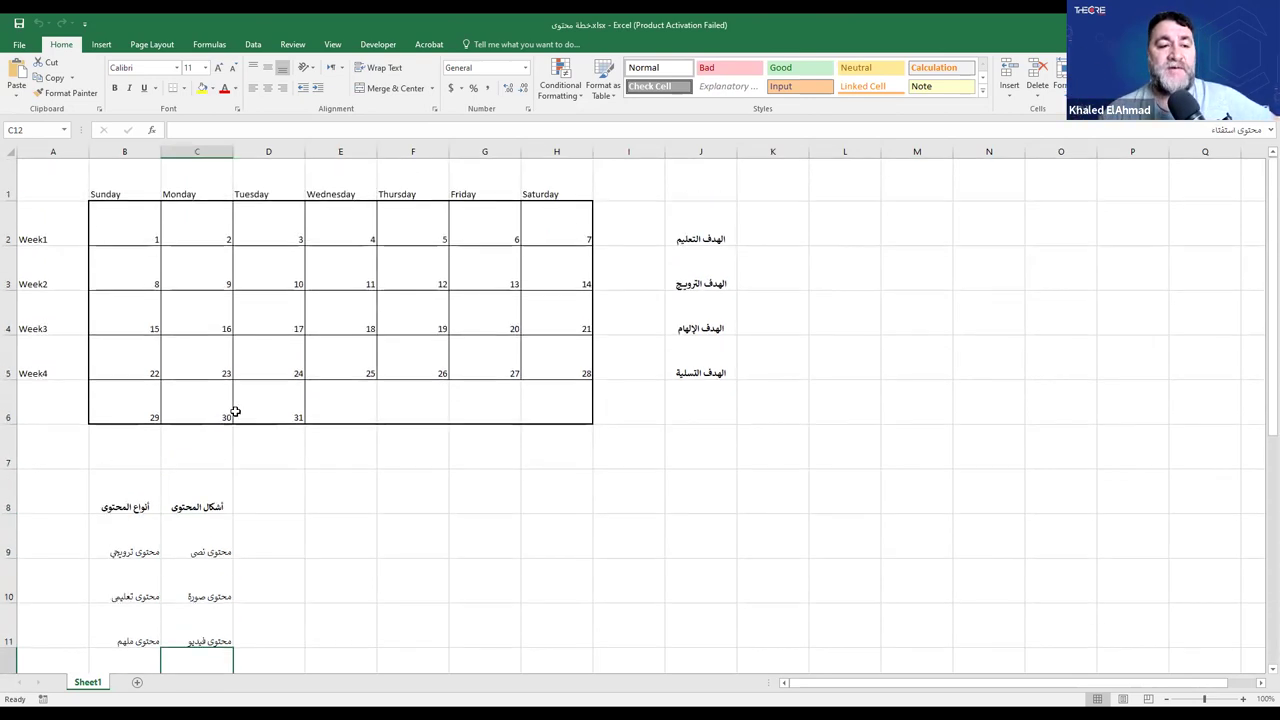
{"action": "double_click", "coordinate": [118, 543]}
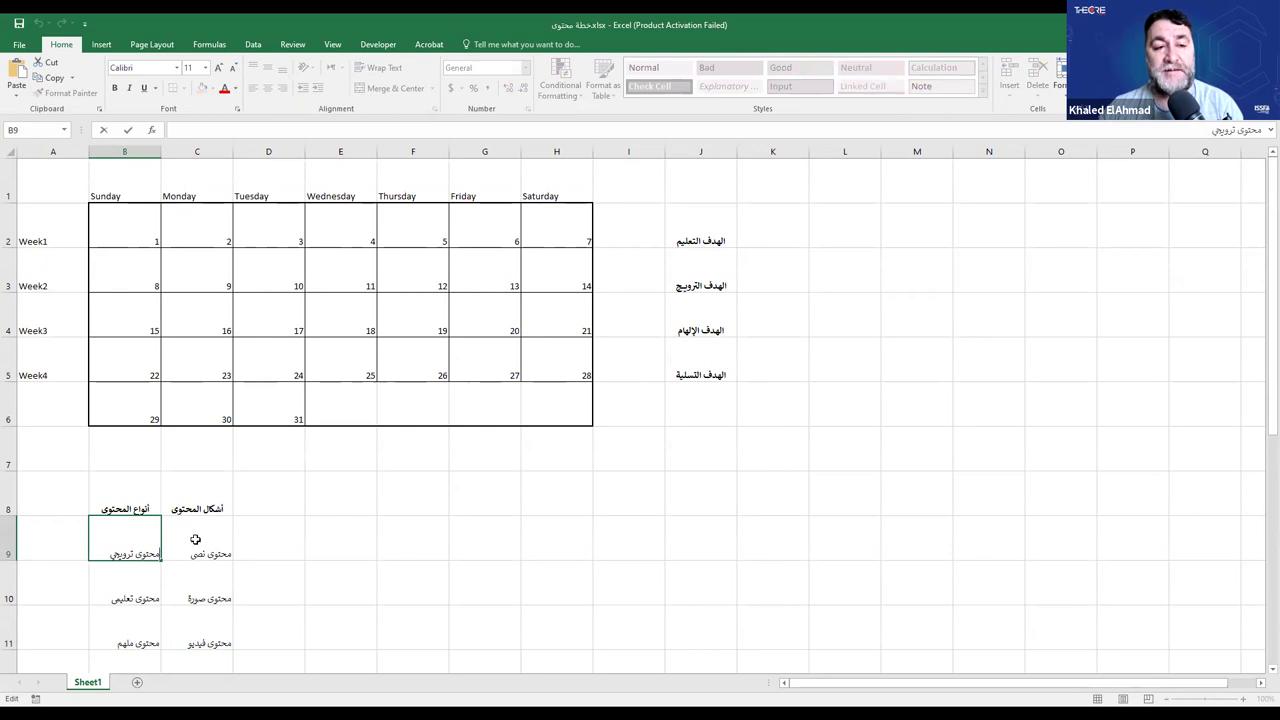
{"action": "left_click", "coordinate": [127, 226]}
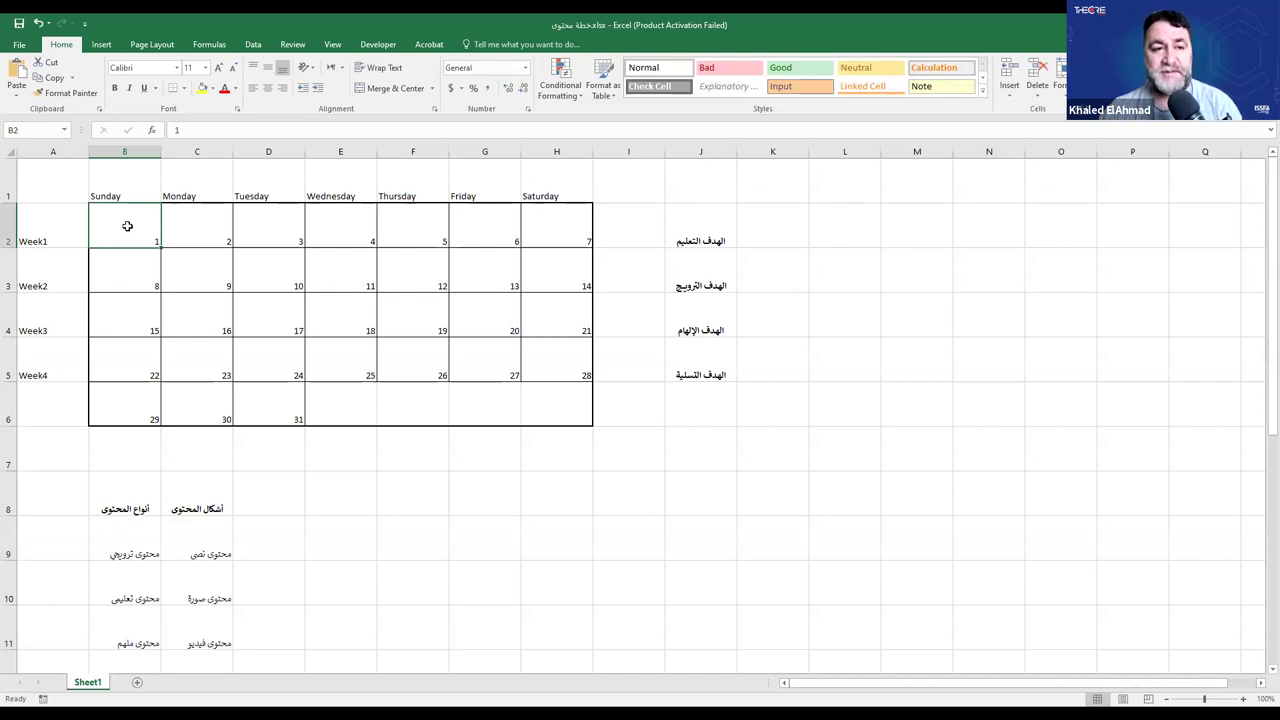
{"action": "left_click", "coordinate": [50, 241]}
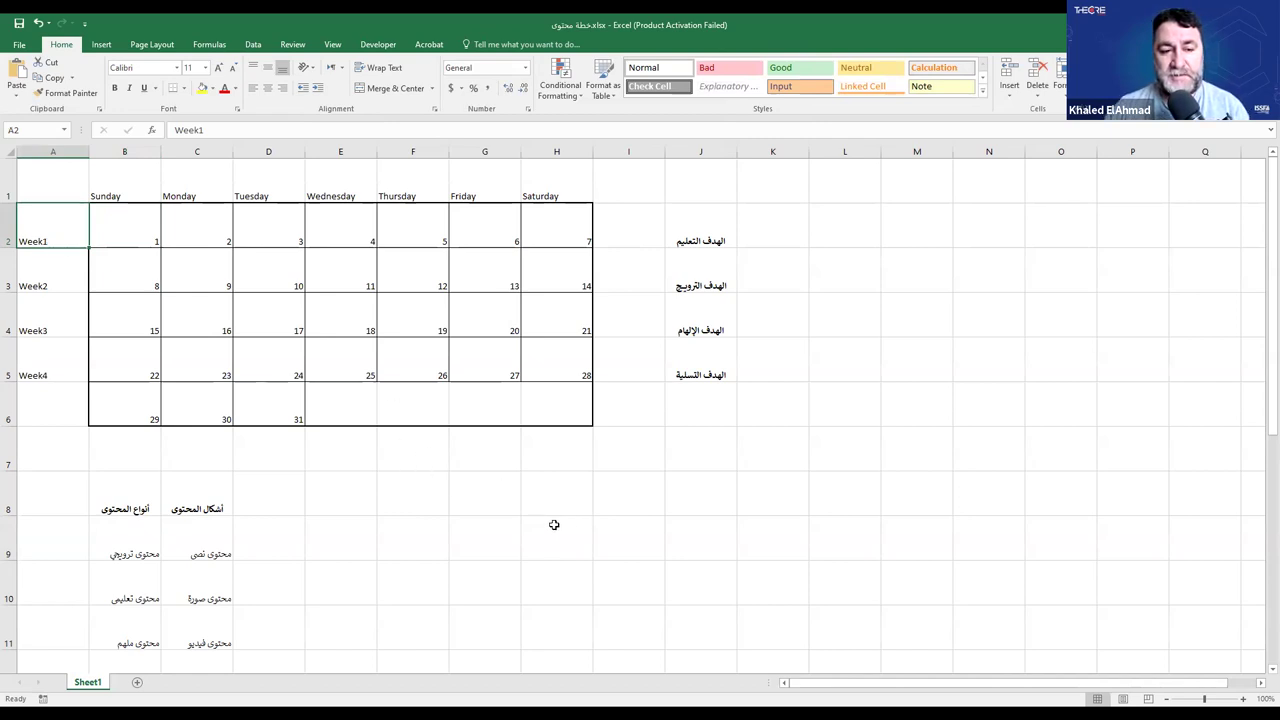
Copy the label محتوى نصي from C9 to D8 and move محتوى صورة from C10 to E8.
{"action": "scroll", "coordinate": [534, 529], "scroll_direction": "down", "scroll_amount": 1}
{"action": "left_click", "coordinate": [284, 407]}
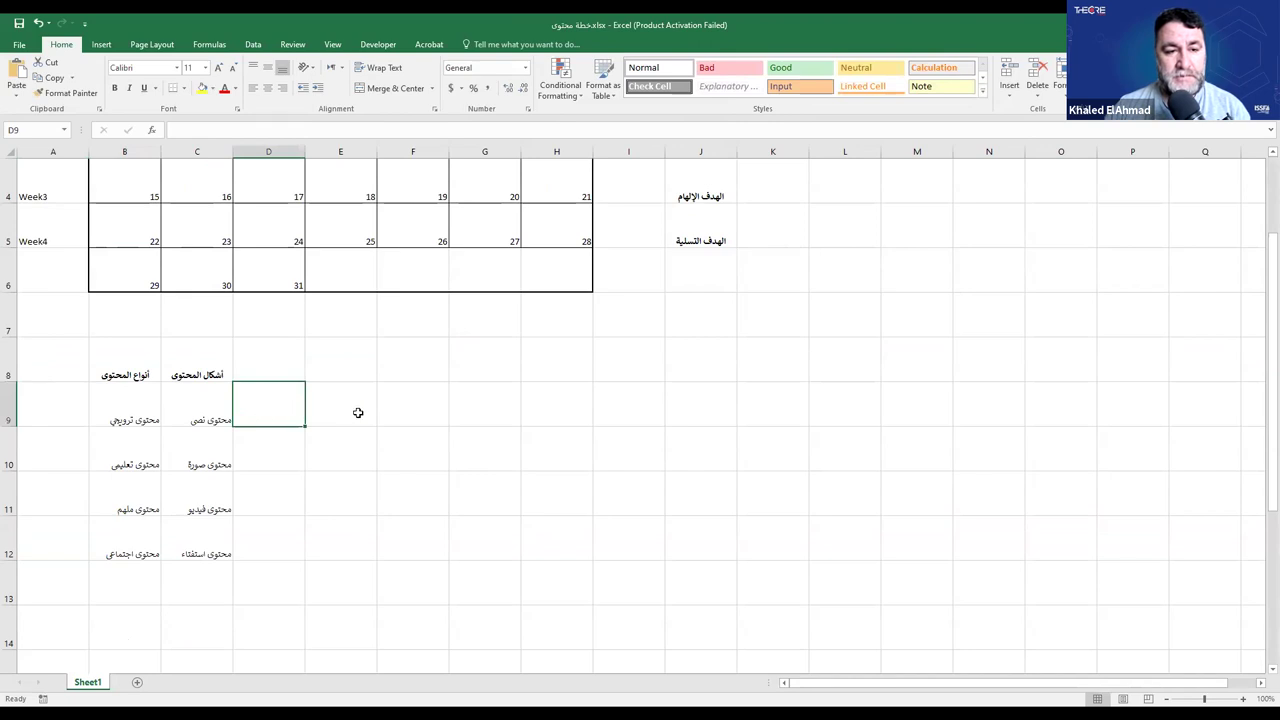
{"action": "left_click", "coordinate": [223, 407]}
{"action": "key", "text": "ctrl+c"}
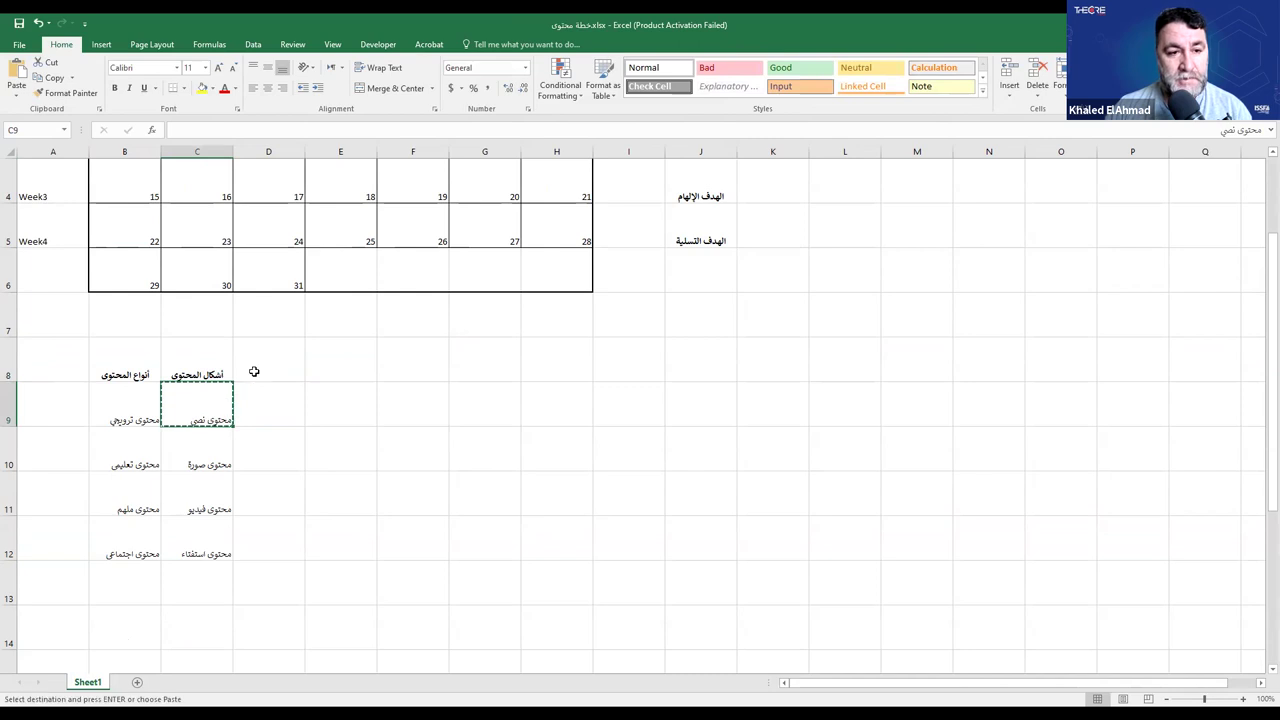
{"action": "left_click", "coordinate": [263, 363]}
{"action": "key", "text": "ctrl+v"}
{"action": "left_click", "coordinate": [200, 457]}
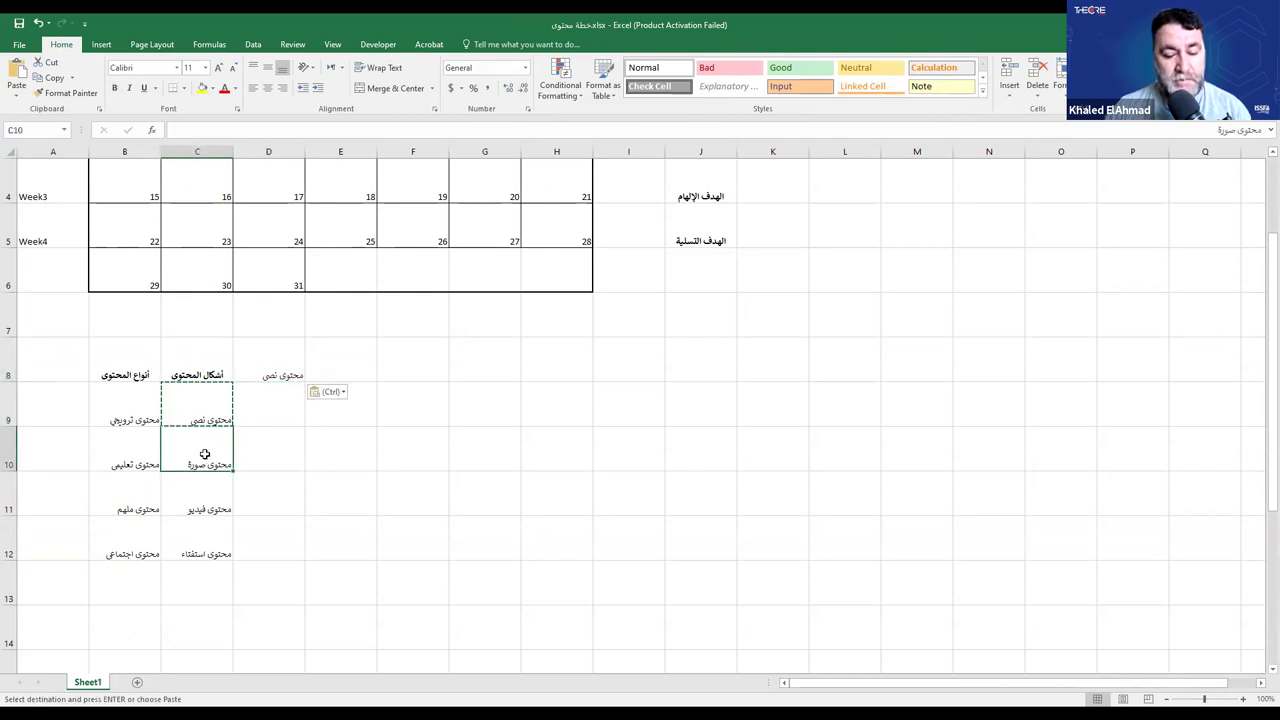
{"action": "key", "text": "ctrl+c"}
{"action": "left_click", "coordinate": [337, 371]}
{"action": "key", "text": "ctrl+v"}
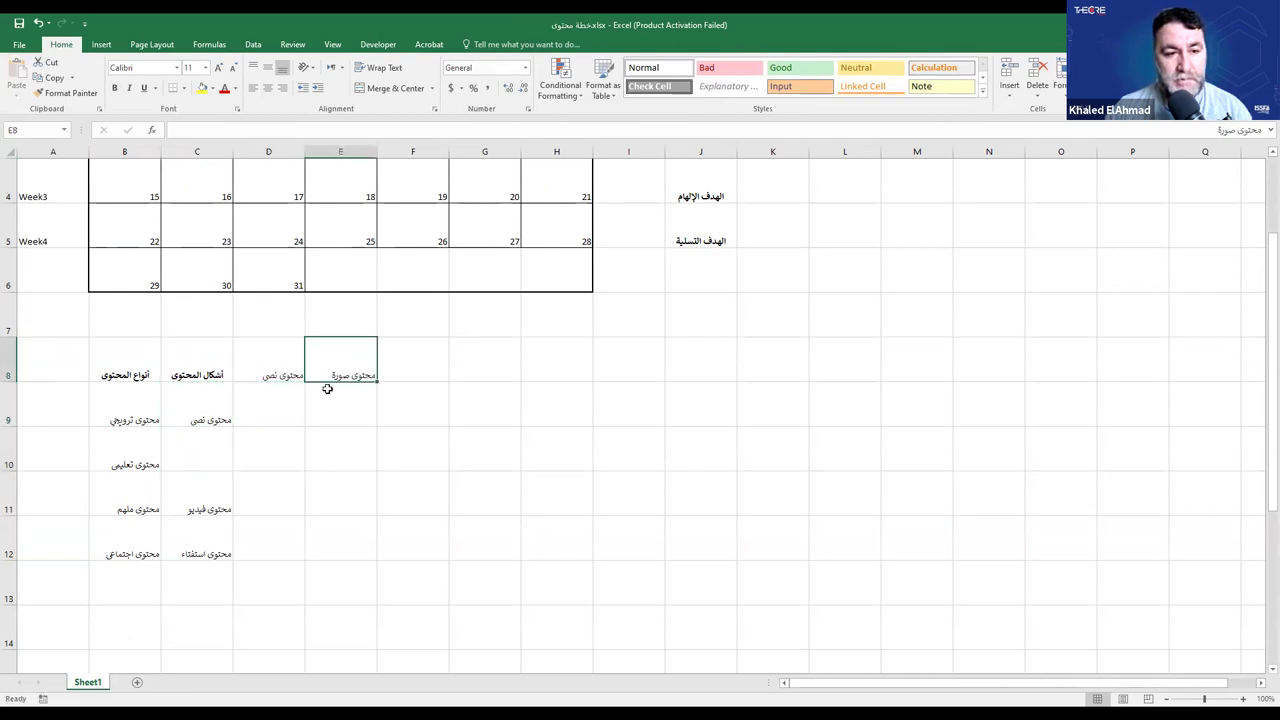
Move the label محتوى فيديو from C11 to F8 and محتوى استفتاء from C12 to G8.
{"action": "left_click", "coordinate": [208, 493]}
{"action": "key", "text": "ctrl+c"}
{"action": "left_click", "coordinate": [391, 363]}
{"action": "key", "text": "ctrl+v"}
{"action": "left_click", "coordinate": [192, 540]}
{"action": "key", "text": "ctrl+x"}
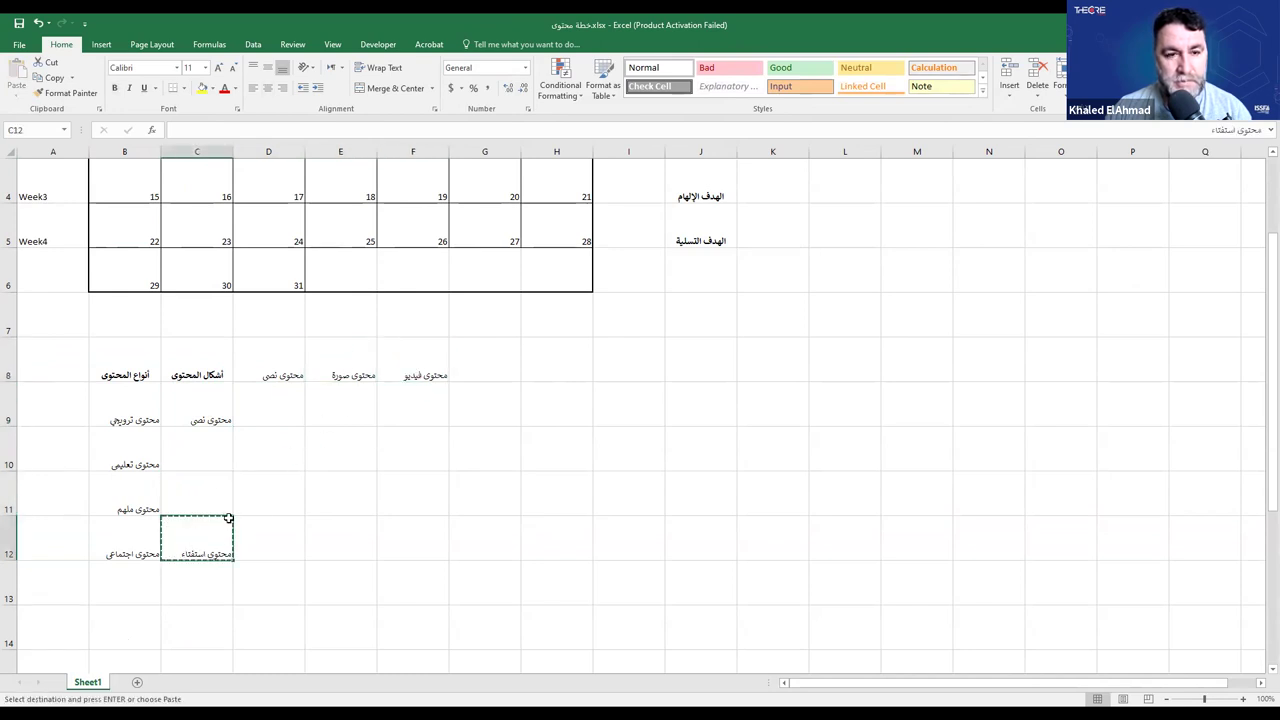
{"action": "left_click", "coordinate": [478, 360]}
{"action": "key", "text": "ctrl+v"}
Clear the leftover label in C9 and the content-forms heading in C8.
{"action": "left_click", "coordinate": [178, 400]}
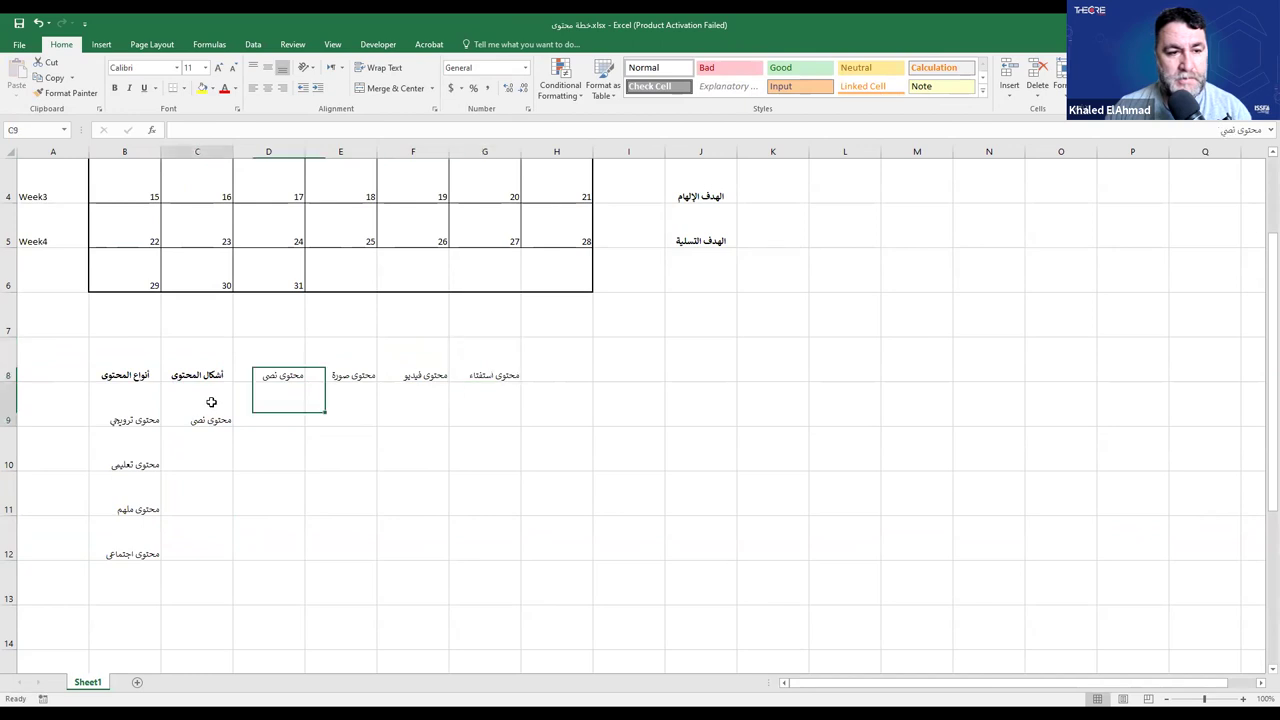
{"action": "key", "text": "Delete"}
{"action": "left_click", "coordinate": [200, 367]}
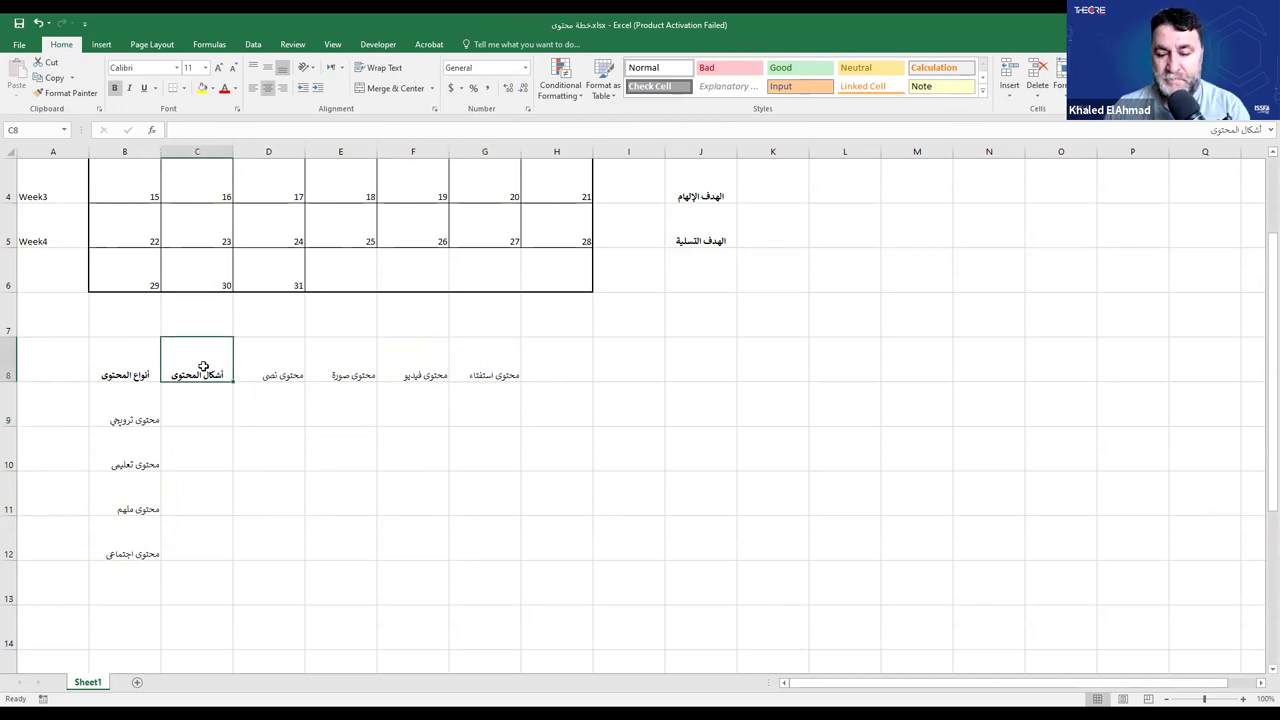
{"action": "key", "text": "Delete"}
Replace the labels in D8 to G8 with the column headings Post, Story, IGTV and Reels.
{"action": "left_click", "coordinate": [282, 364]}
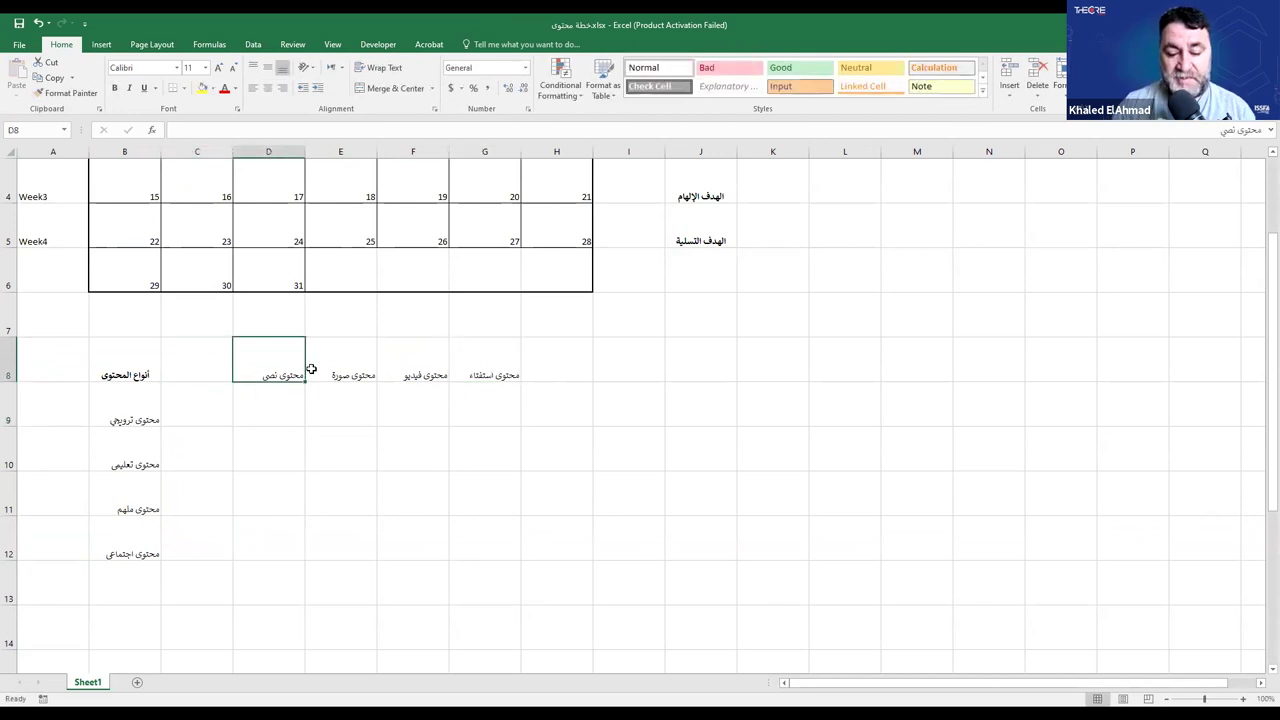
{"action": "type", "text": "Post"}
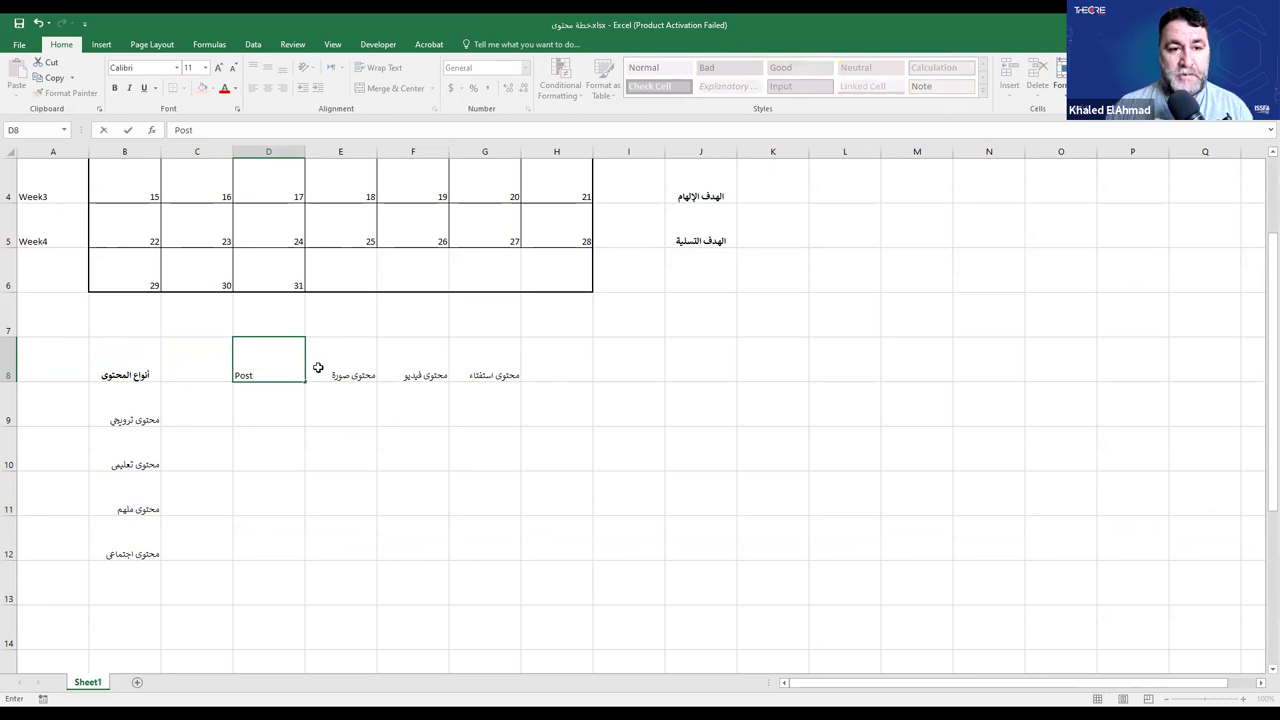
{"action": "left_click", "coordinate": [330, 362]}
{"action": "type", "text": "Story"}
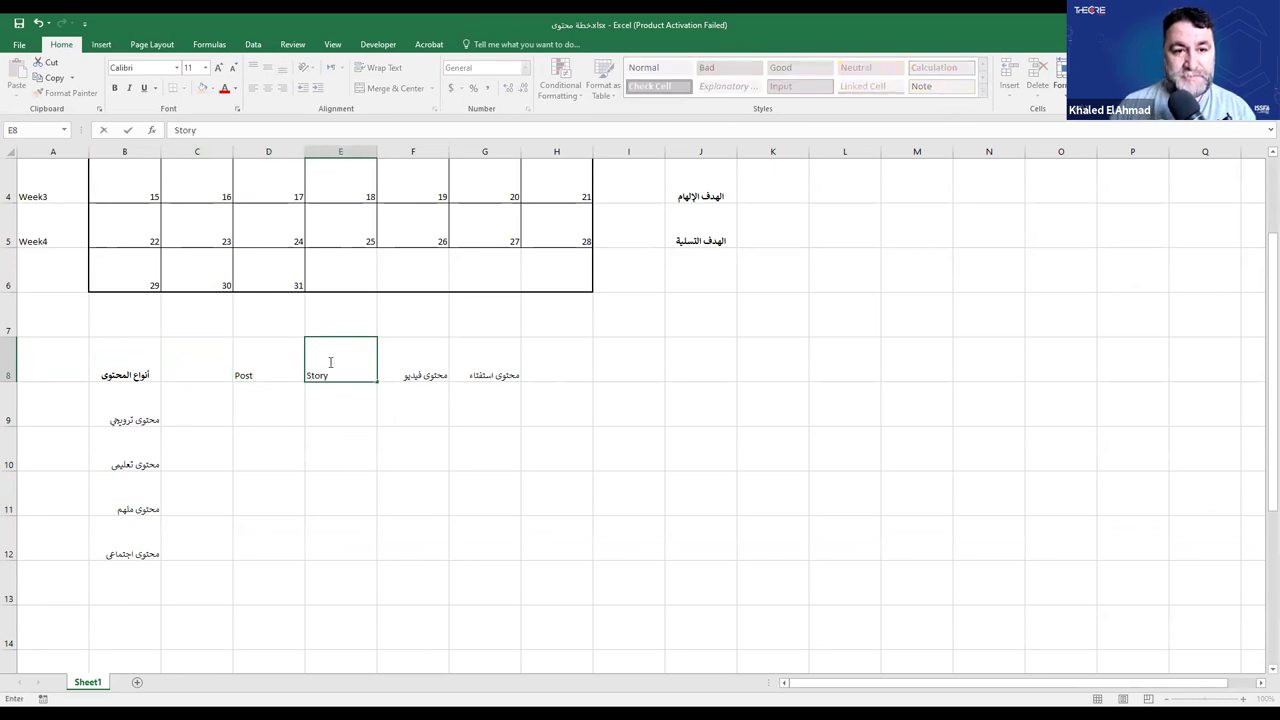
{"action": "left_click", "coordinate": [410, 352]}
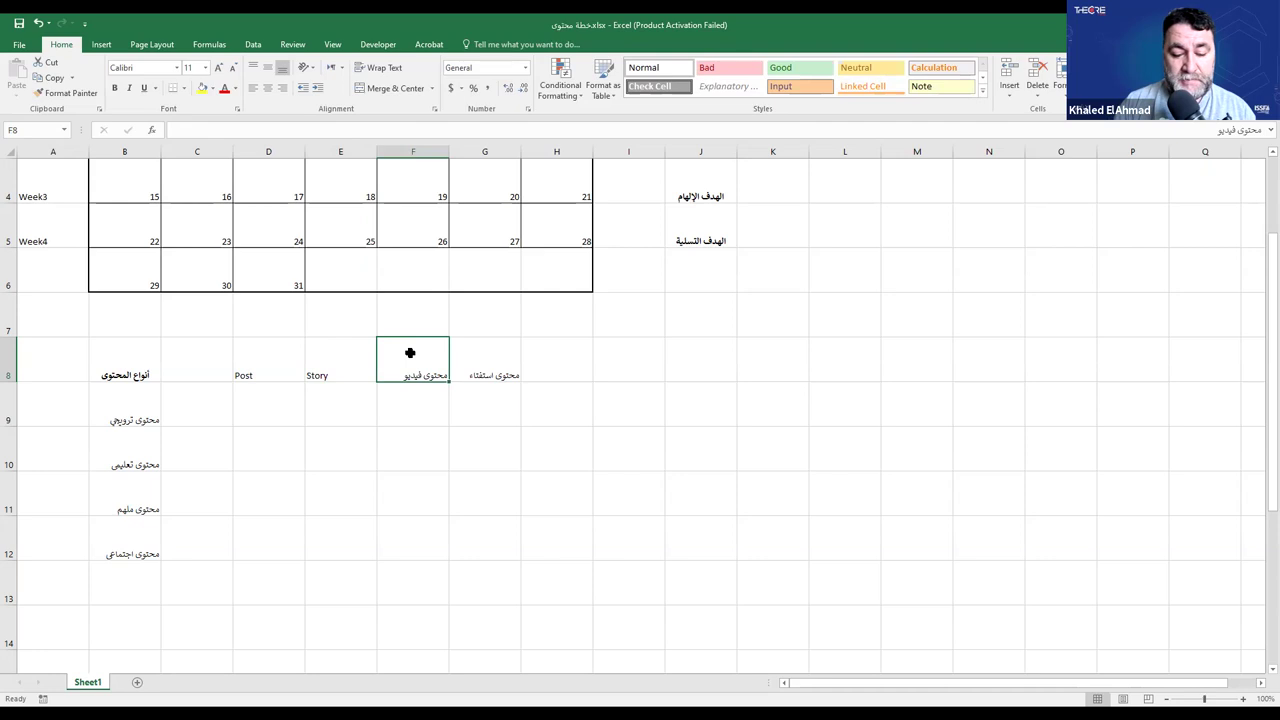
{"action": "type", "text": "IGTV"}
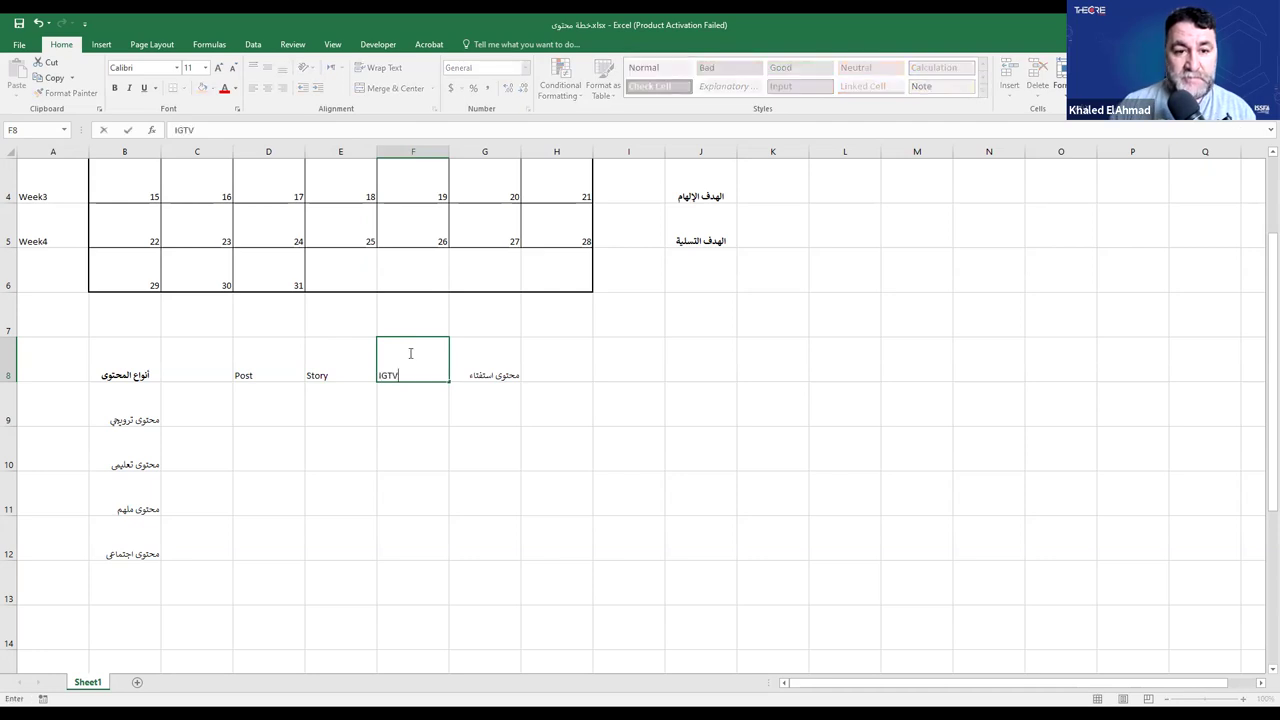
{"action": "left_click", "coordinate": [484, 363]}
{"action": "type", "text": "Ree"}
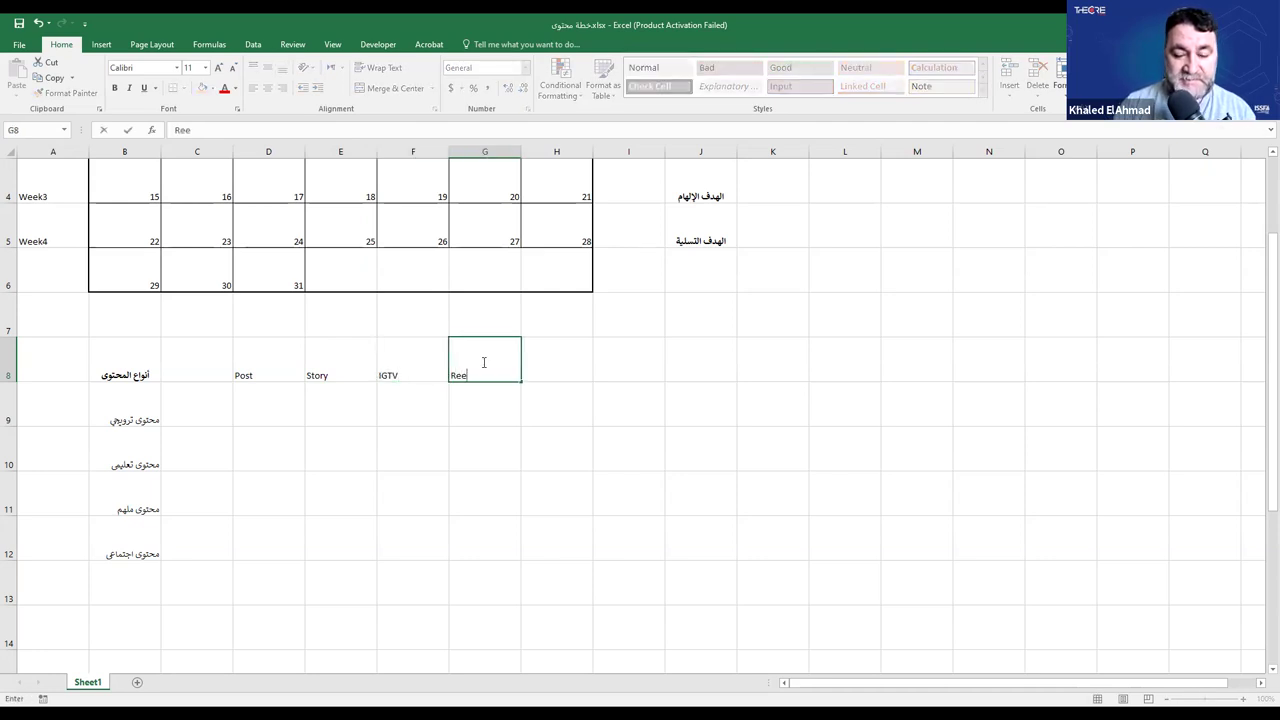
{"action": "type", "text": "ls"}
{"action": "left_click", "coordinate": [185, 366]}
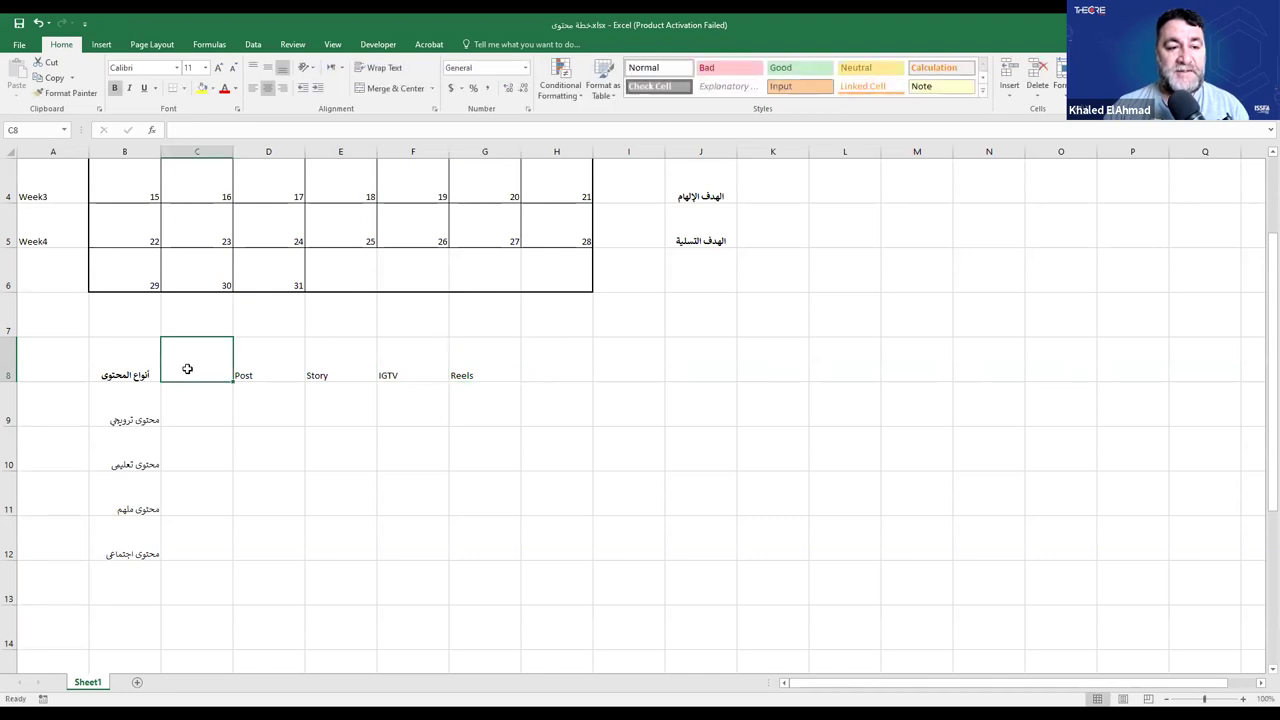
Fill the promotional content row's Post cell (D9) and the educational content row's IGTV cell (F10) with black.
{"action": "left_click", "coordinate": [122, 407]}
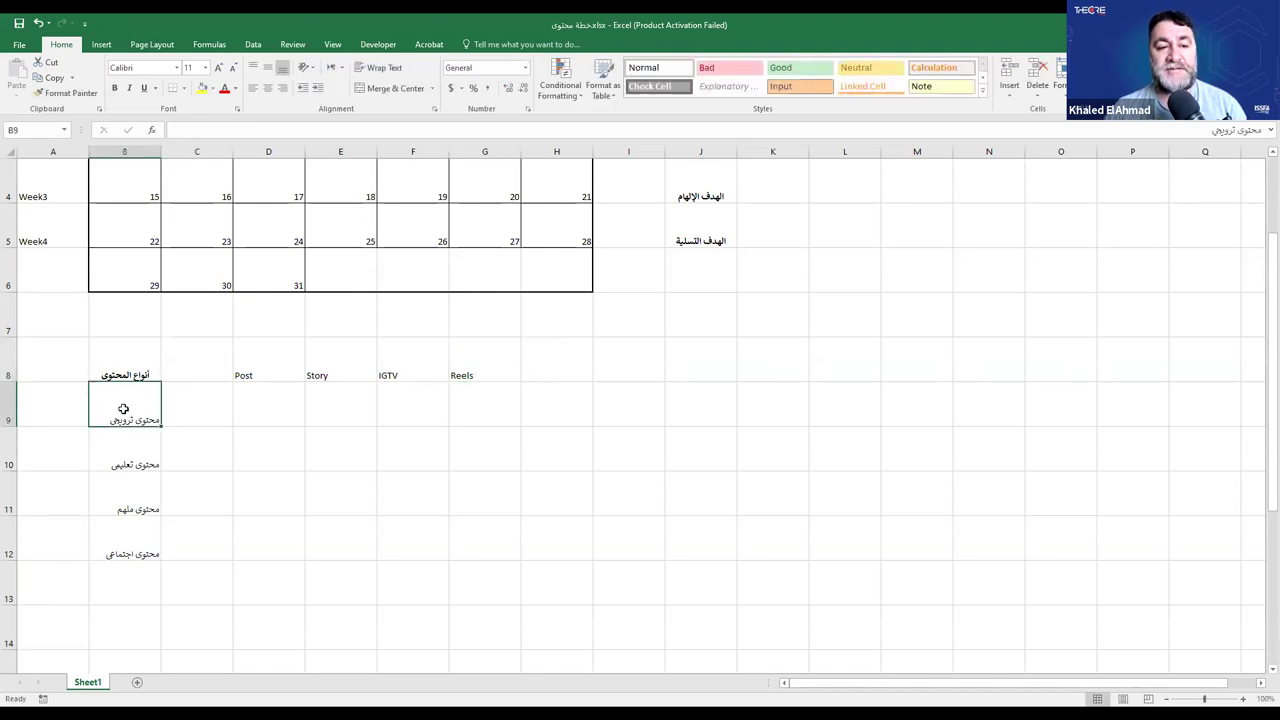
{"action": "left_click", "coordinate": [260, 402]}
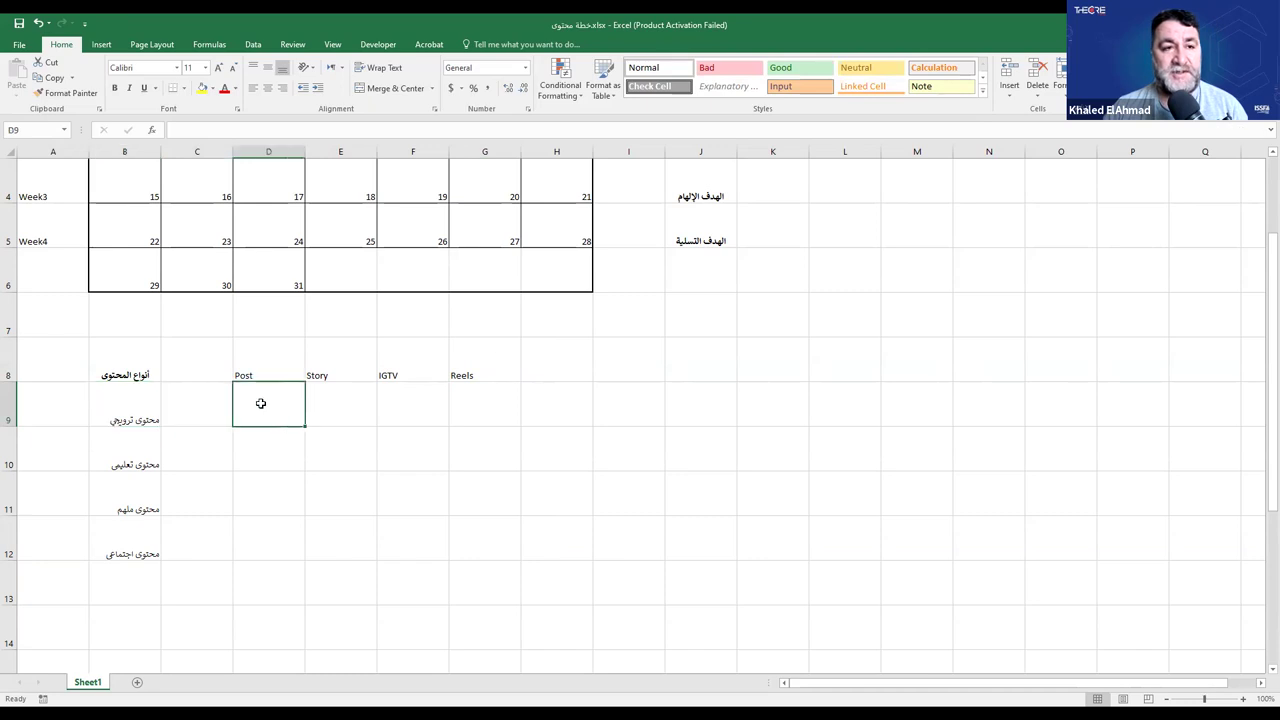
{"action": "left_click", "coordinate": [212, 88]}
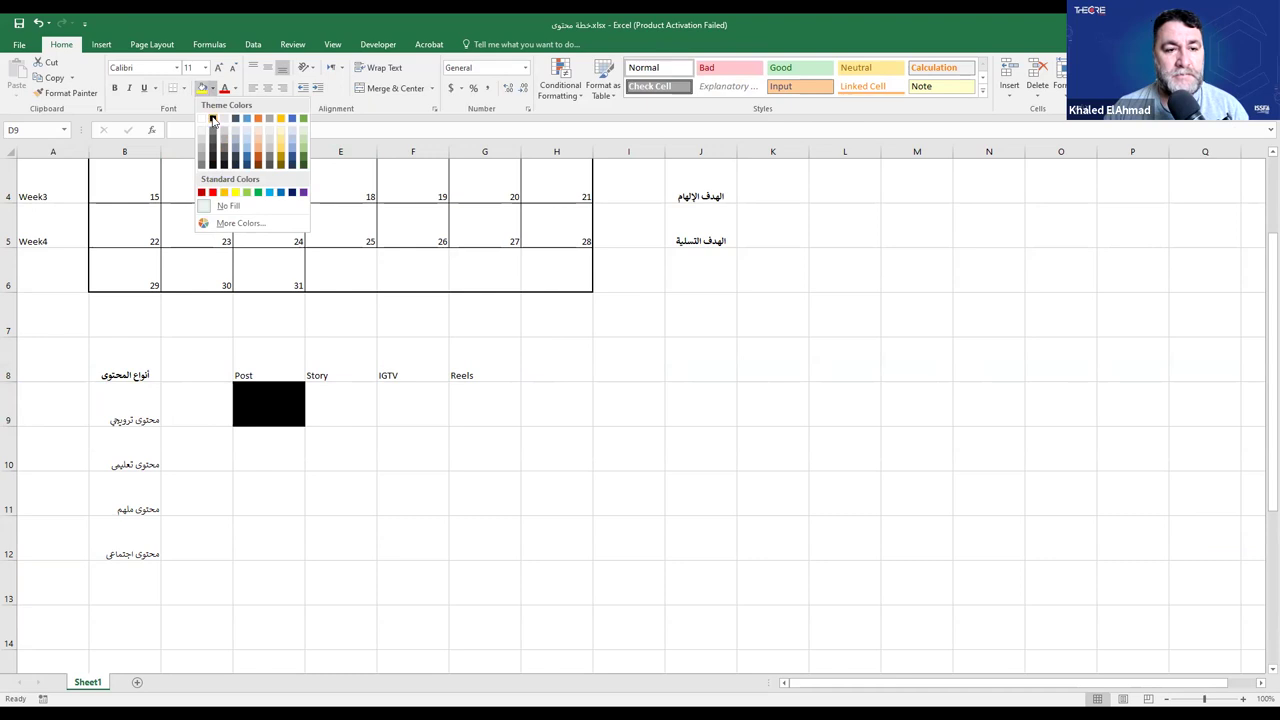
{"action": "left_click", "coordinate": [212, 120]}
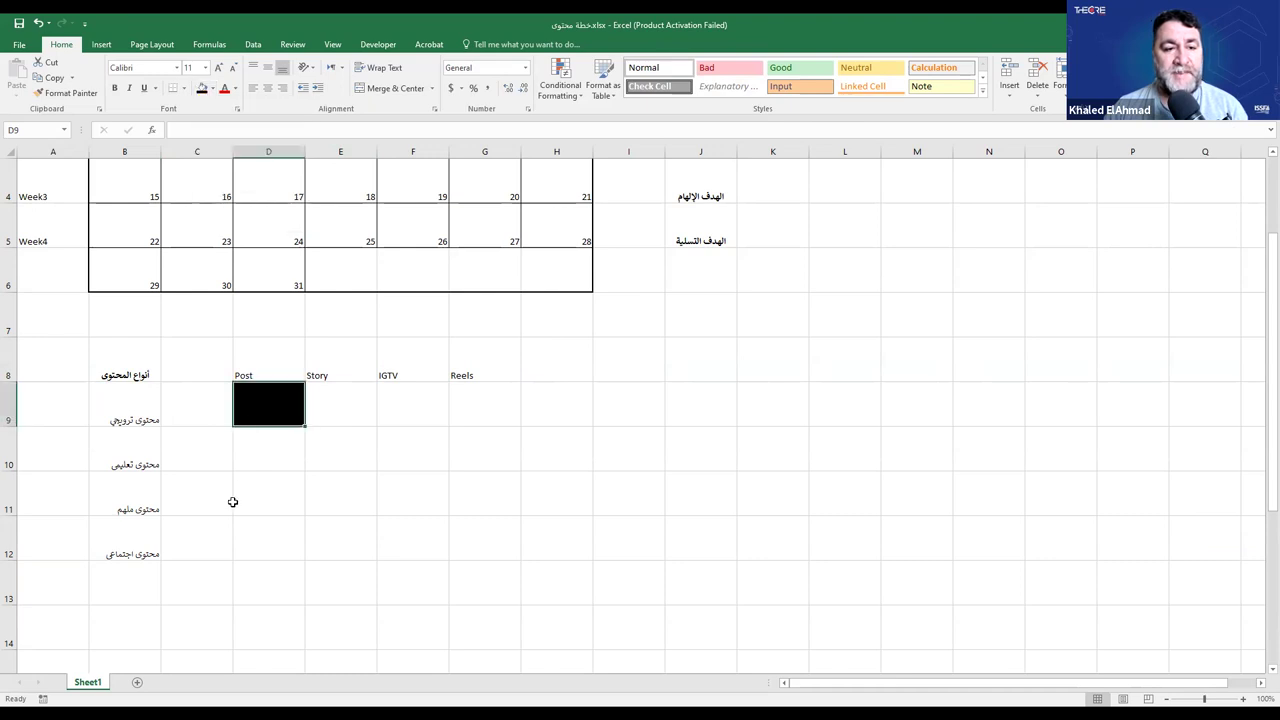
{"action": "left_click", "coordinate": [116, 462]}
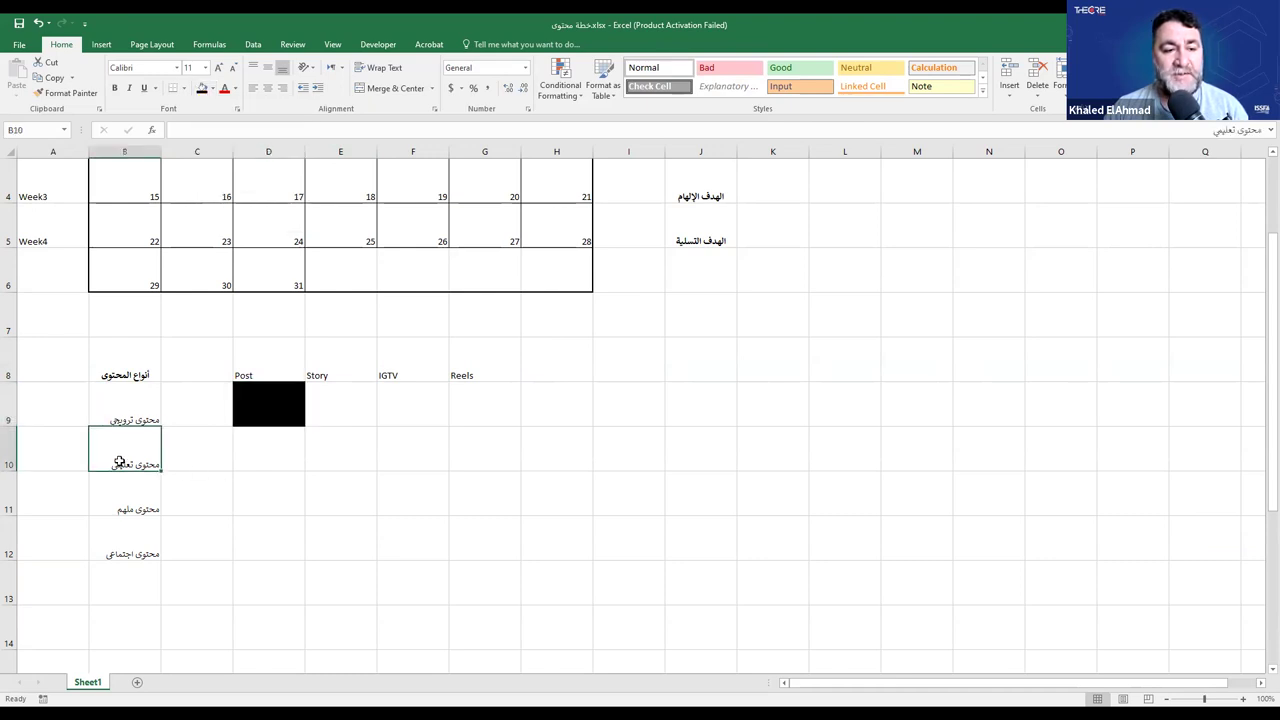
{"action": "left_click", "coordinate": [394, 450]}
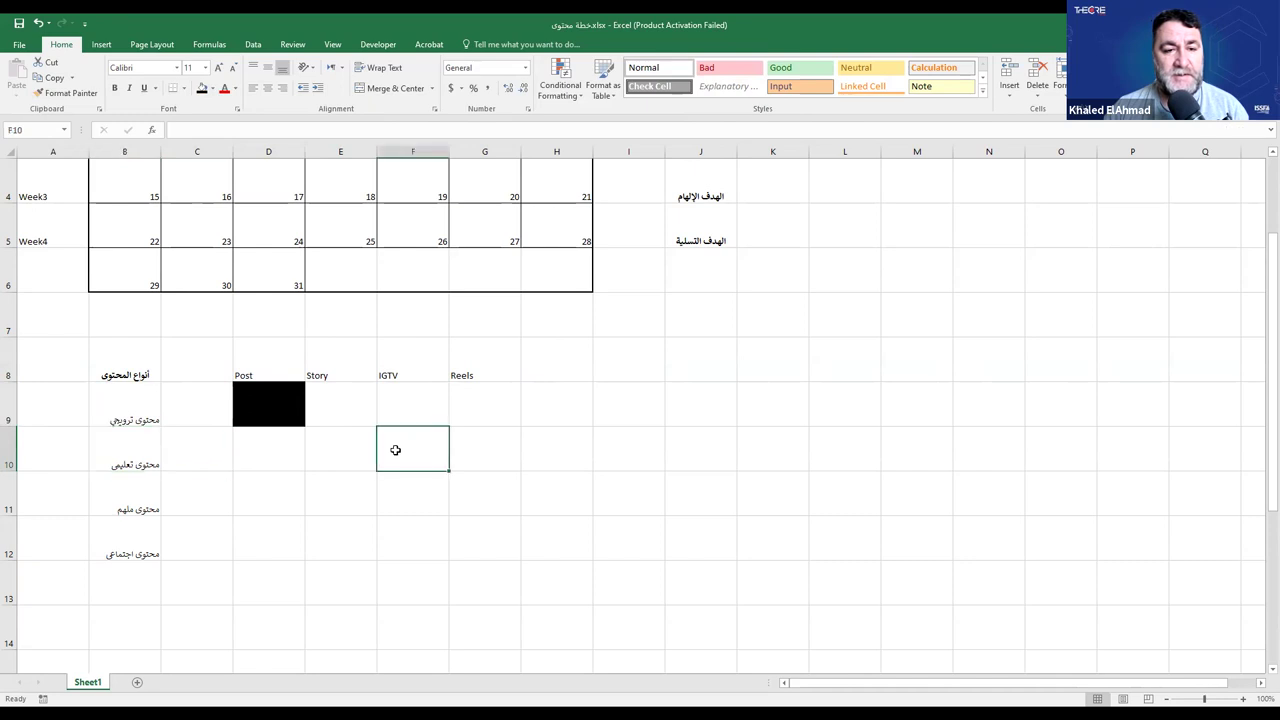
{"action": "left_click", "coordinate": [203, 88]}
Fill the inspiring content row's Story cell (E11) and the social content row's Reels cell (G12) with black.
{"action": "left_click", "coordinate": [131, 497]}
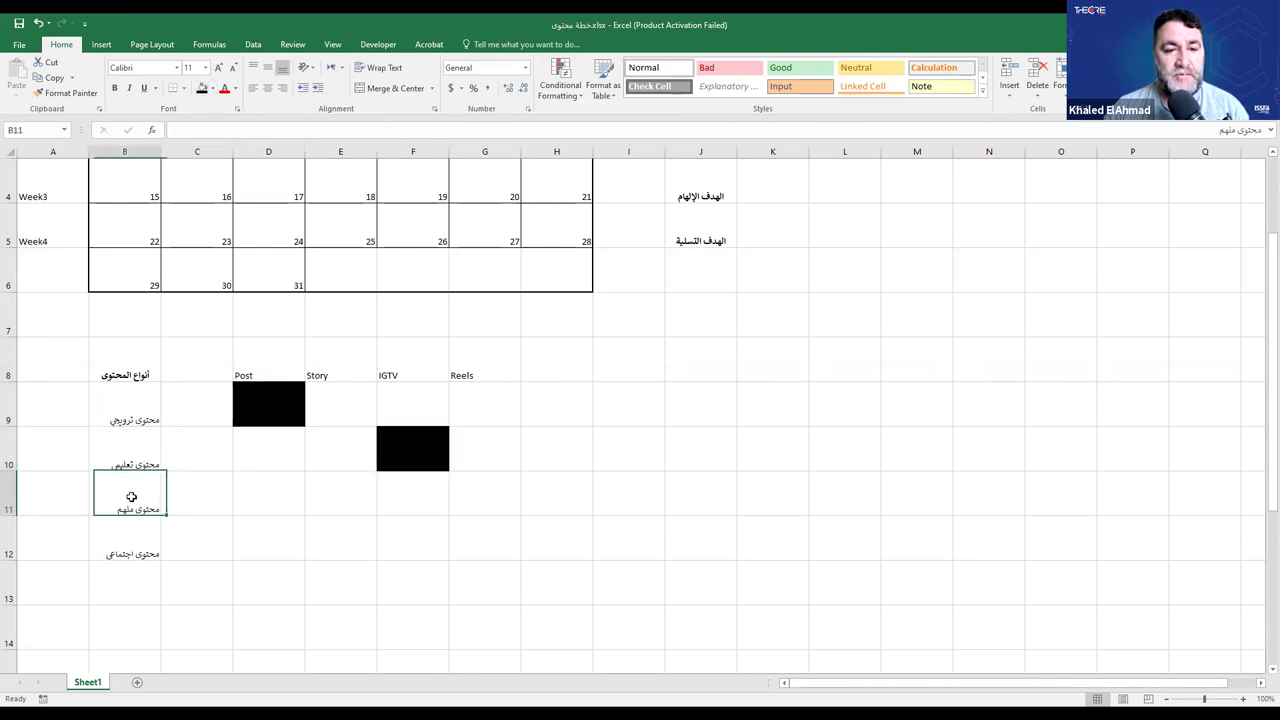
{"action": "left_click", "coordinate": [331, 486]}
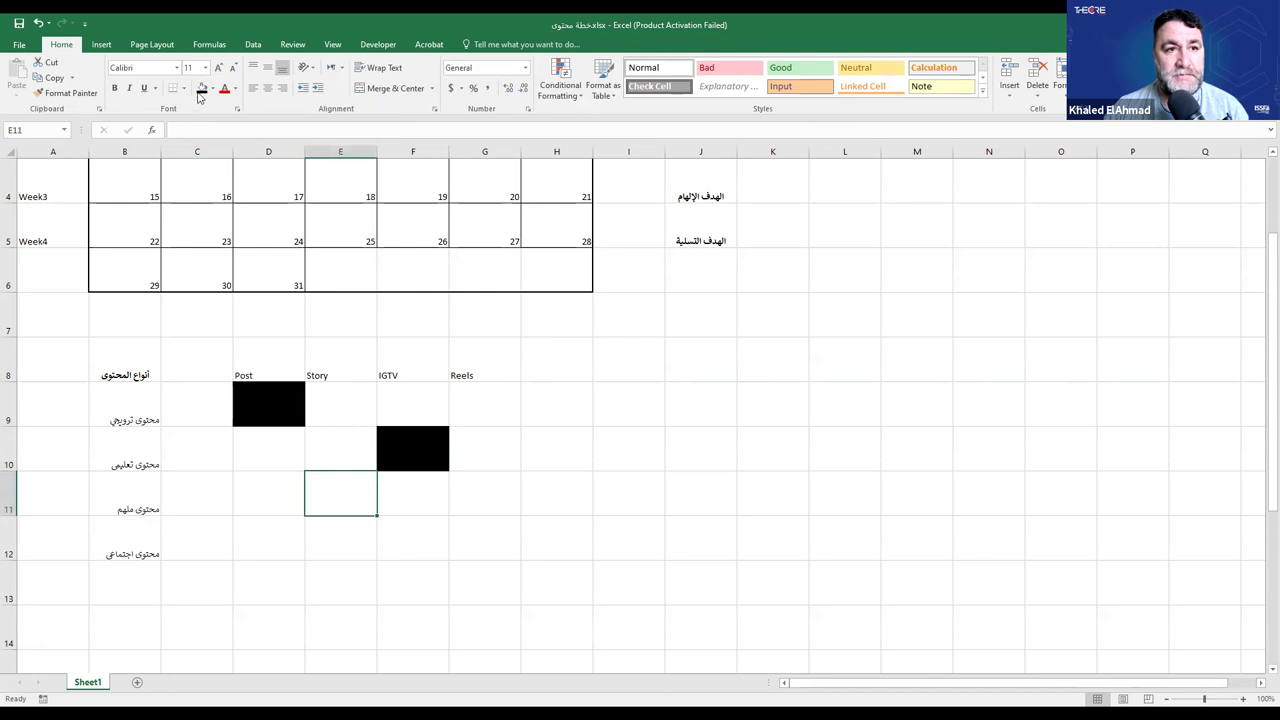
{"action": "left_click", "coordinate": [201, 90]}
{"action": "left_click", "coordinate": [127, 539]}
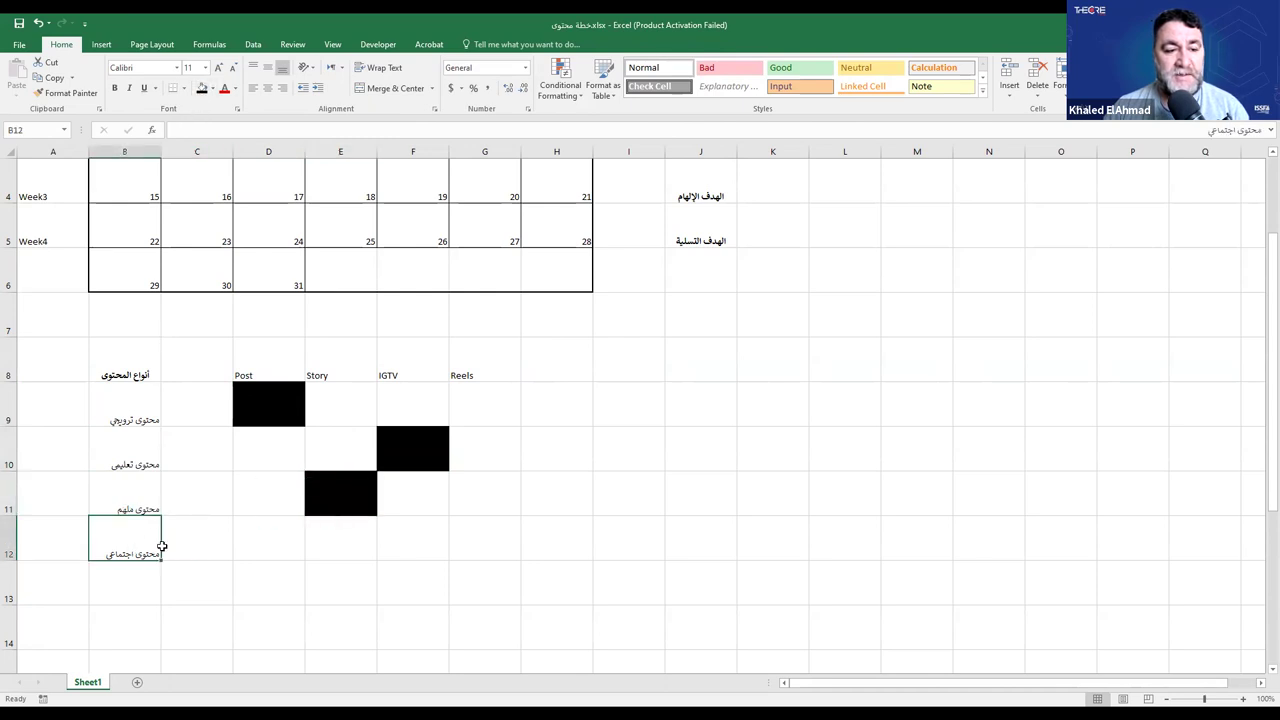
{"action": "left_click", "coordinate": [472, 536]}
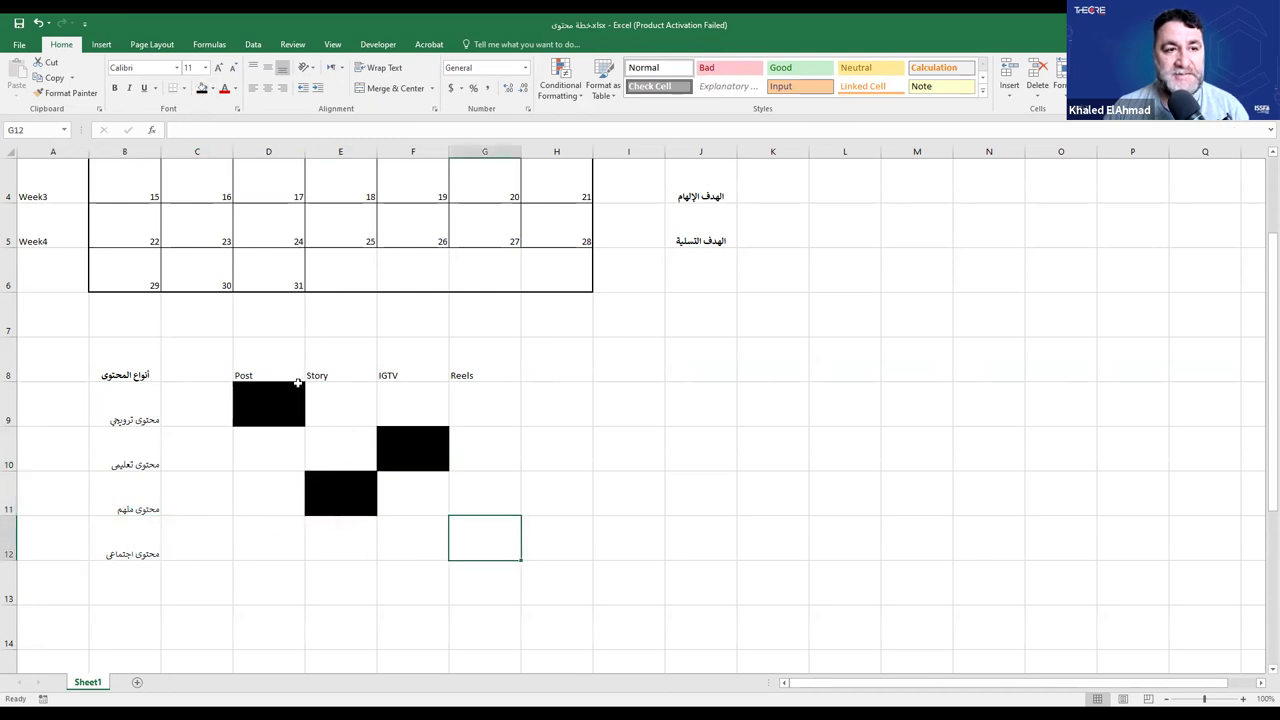
{"action": "left_click", "coordinate": [201, 90]}
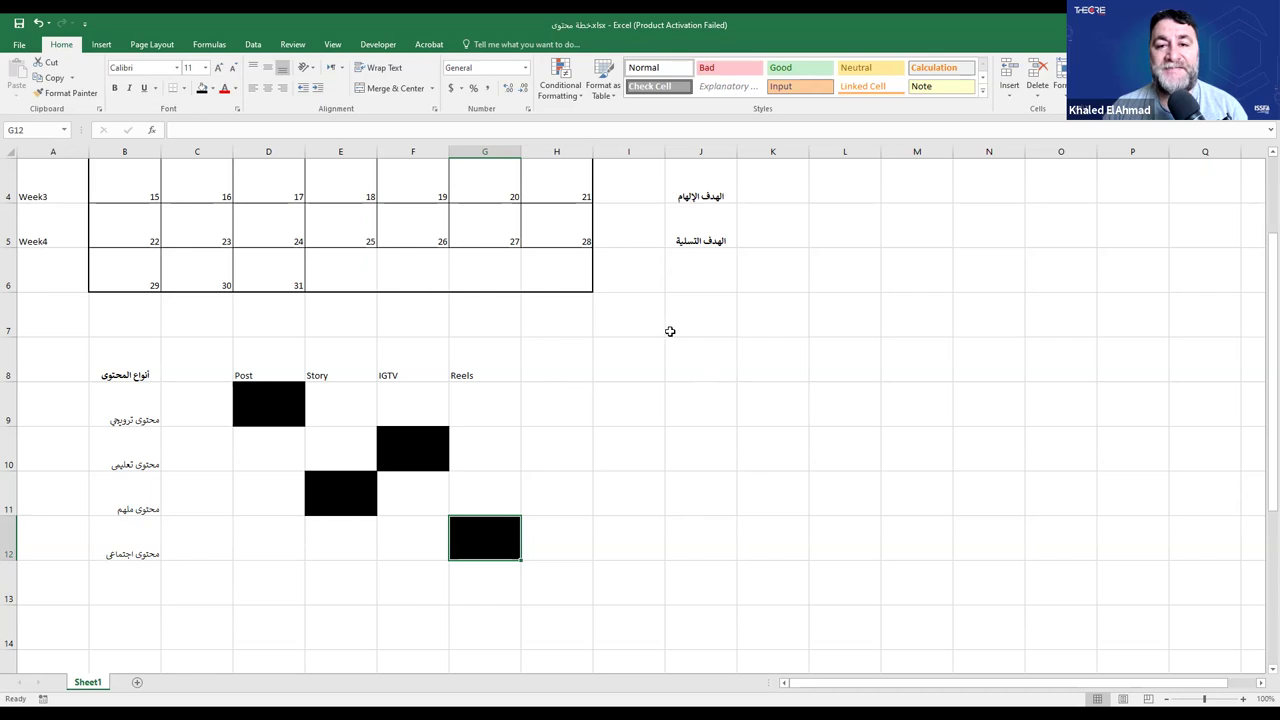
{"action": "scroll", "coordinate": [670, 331], "scroll_direction": "up", "scroll_amount": 1}
{"action": "left_click", "coordinate": [708, 240]}
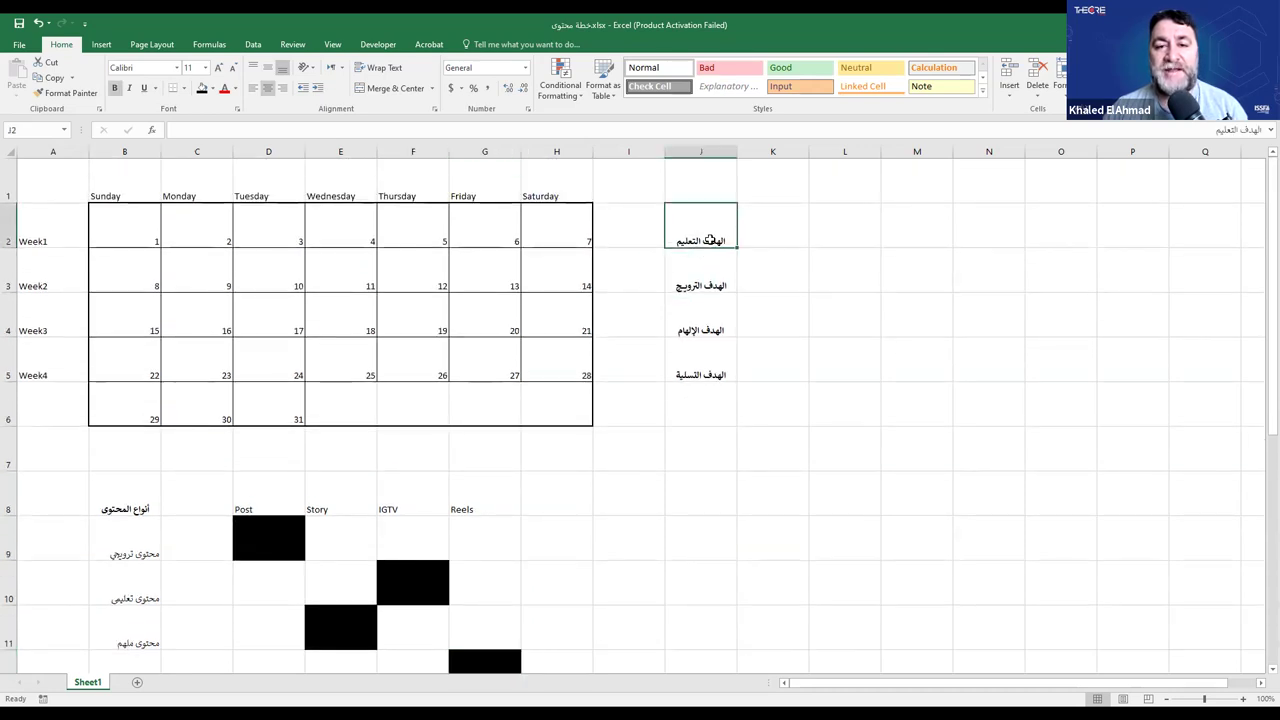
{"action": "scroll", "coordinate": [314, 528], "scroll_direction": "down", "scroll_amount": 1}
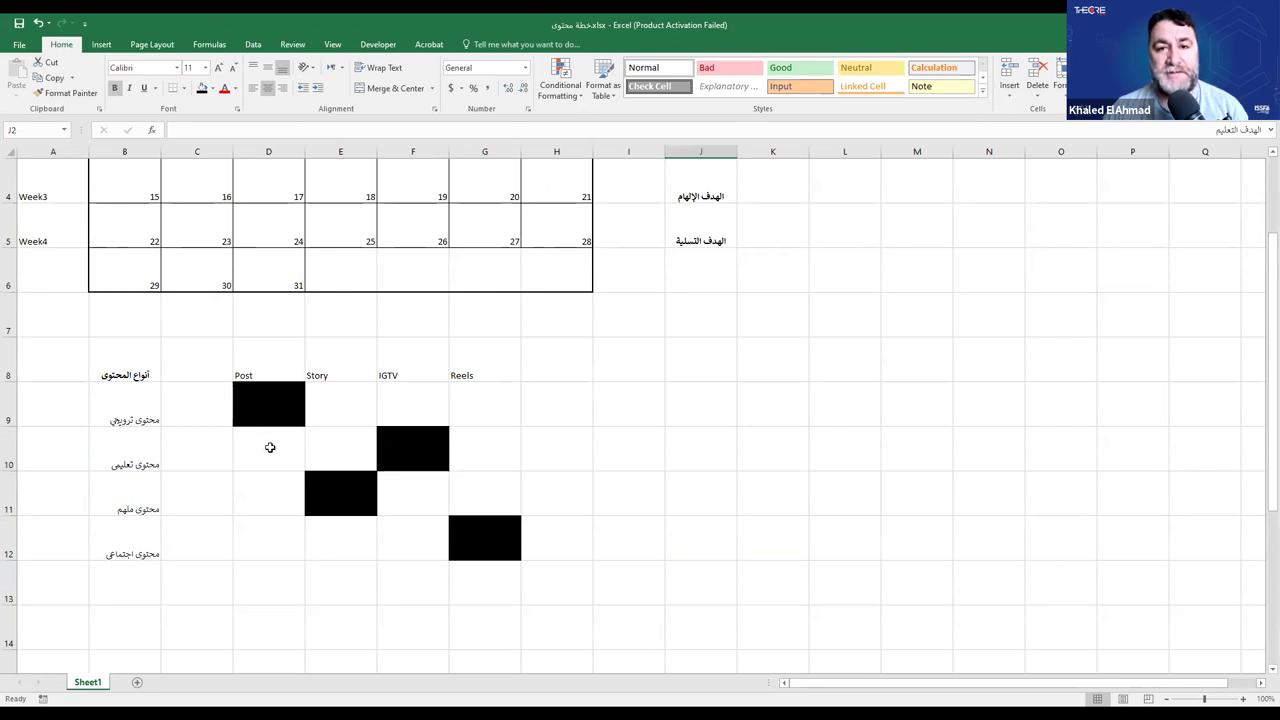
{"action": "scroll", "coordinate": [400, 430], "scroll_direction": "up", "scroll_amount": 1}
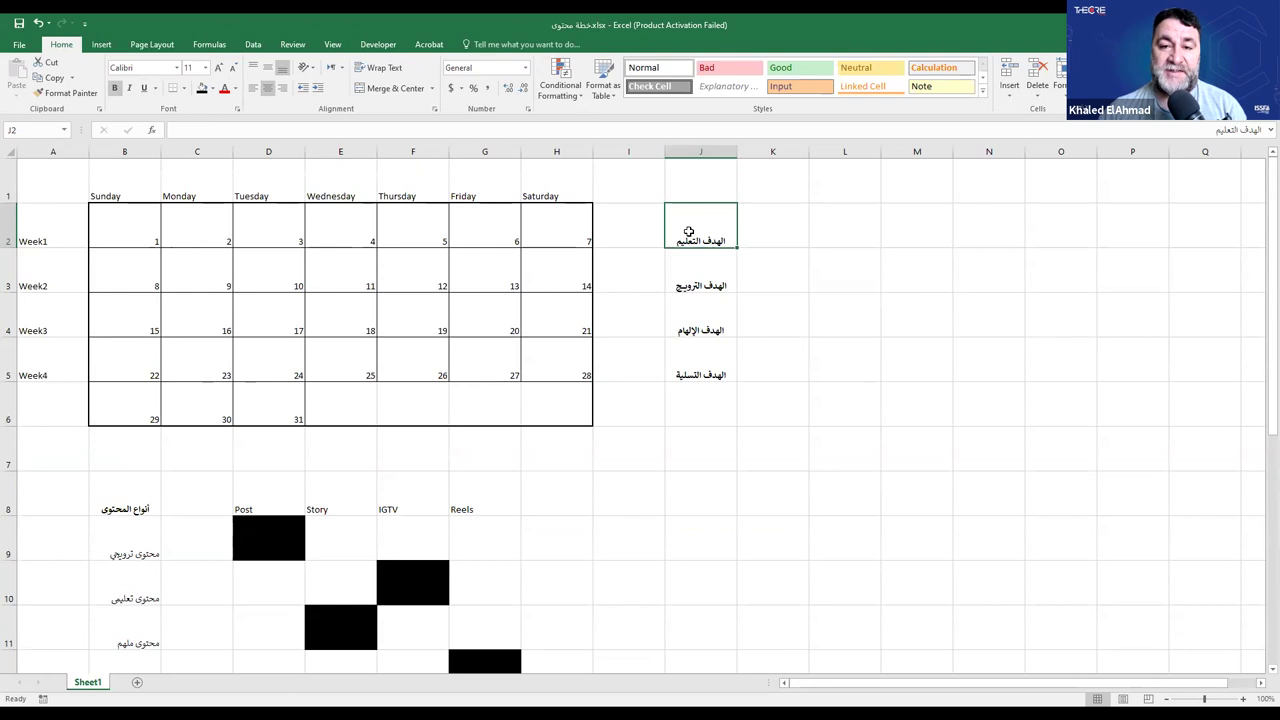
Enter "3 week" in D14 as the posting frequency under the Post column.
{"action": "scroll", "coordinate": [430, 585], "scroll_direction": "down", "scroll_amount": 1}
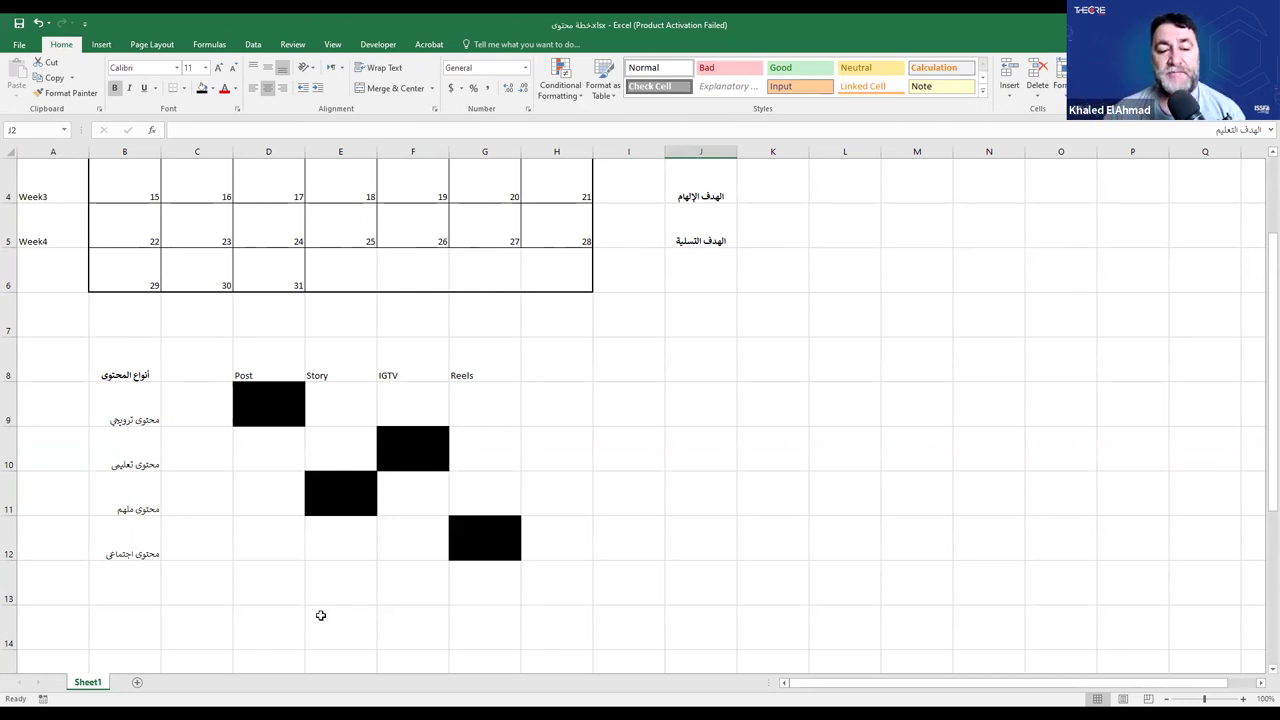
{"action": "left_click", "coordinate": [271, 618]}
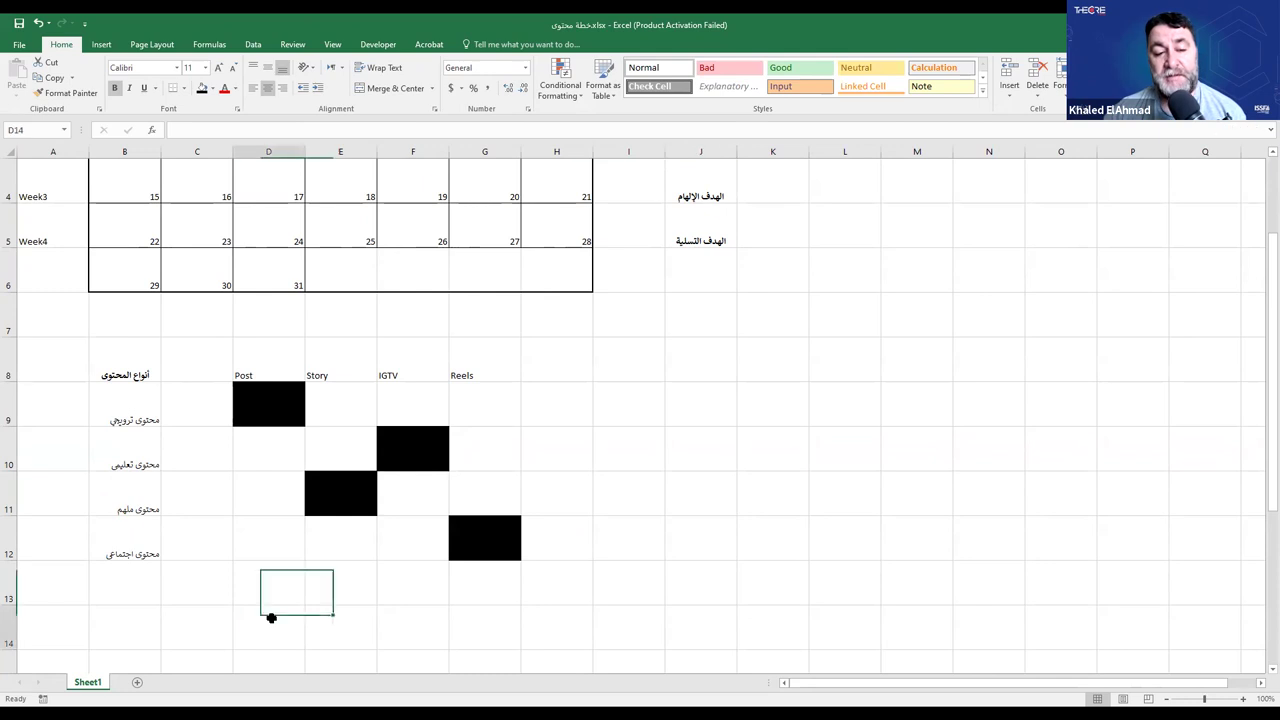
{"action": "type", "text": "3"}
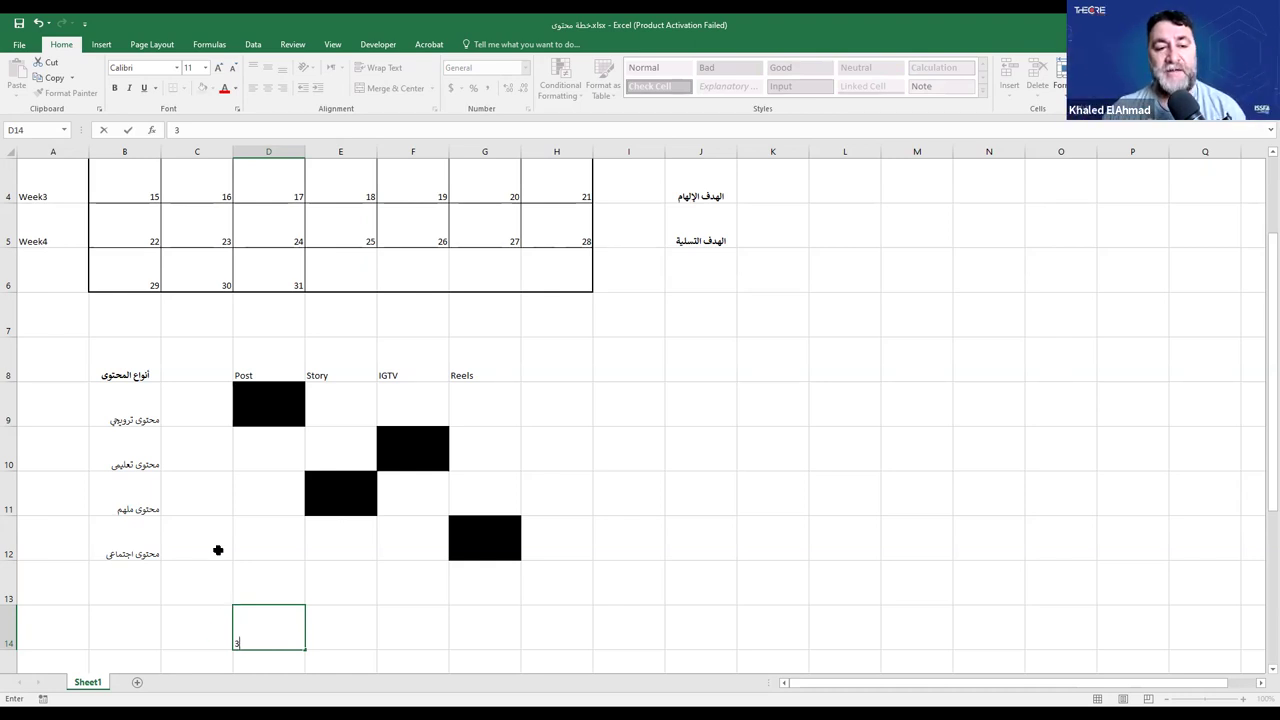
{"action": "left_click", "coordinate": [223, 614]}
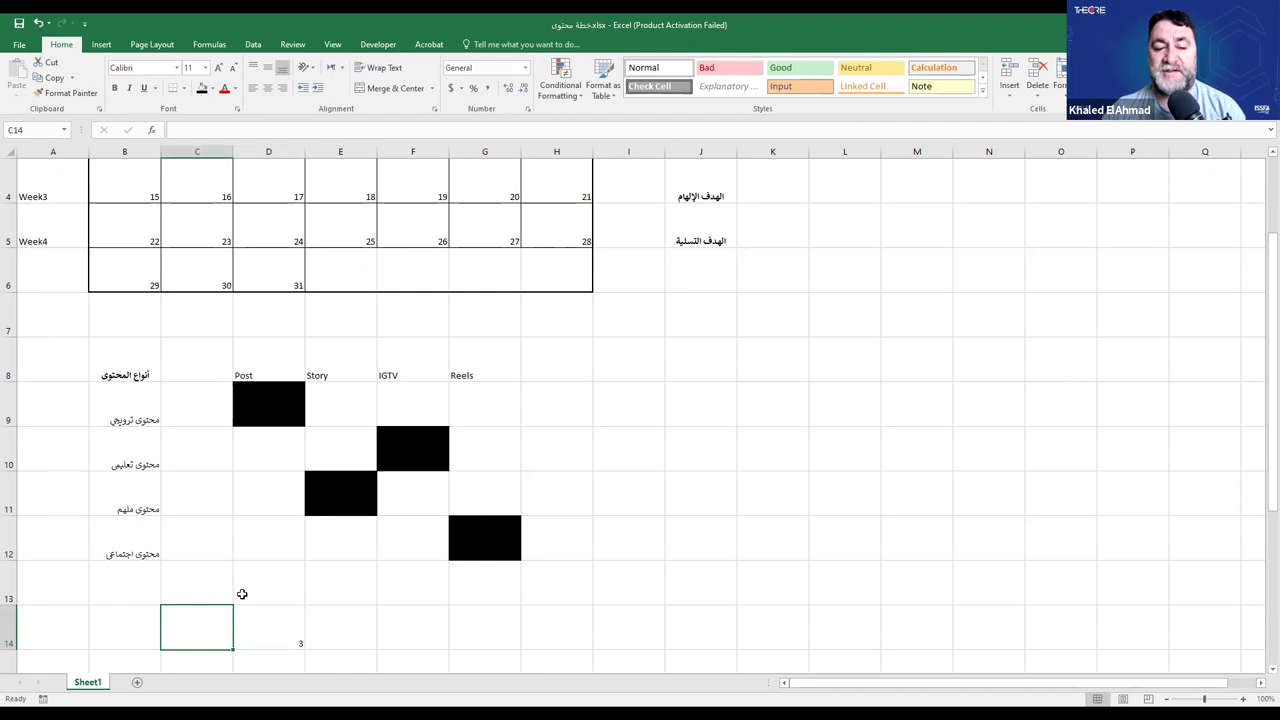
{"action": "left_click", "coordinate": [253, 621]}
{"action": "scroll", "coordinate": [253, 621], "scroll_direction": "down", "scroll_amount": 1}
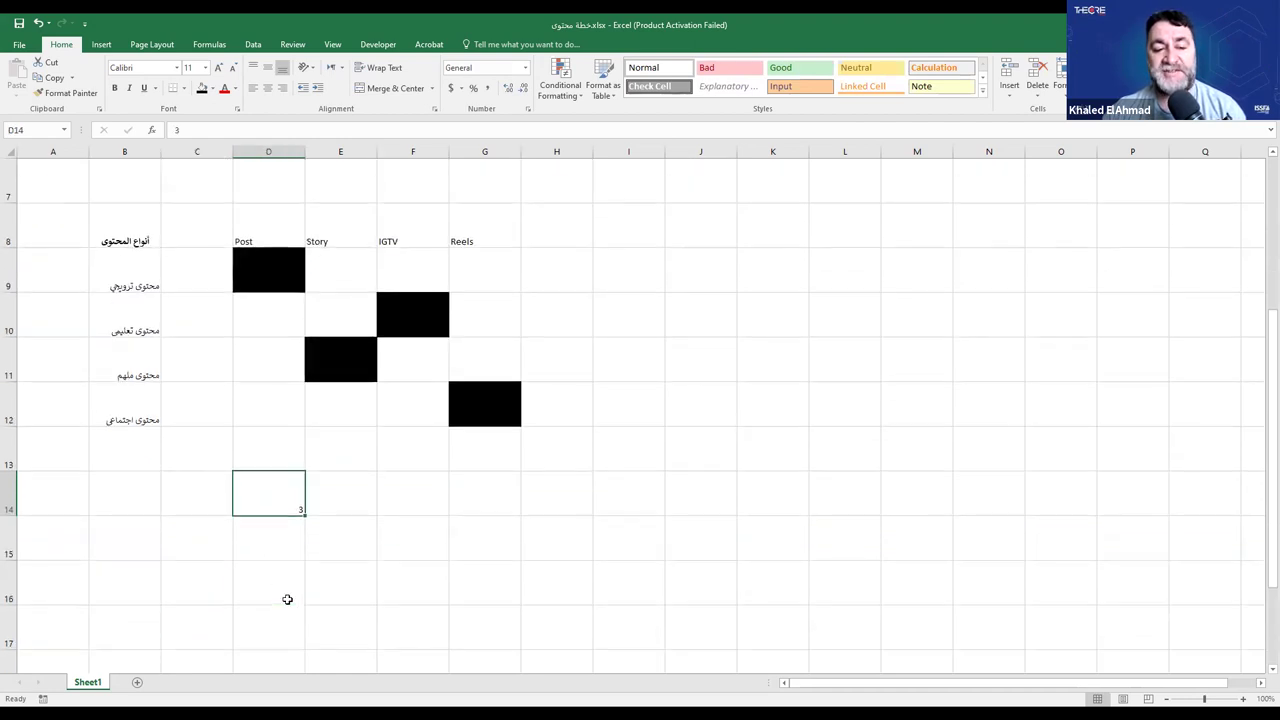
{"action": "type", "text": "3"}
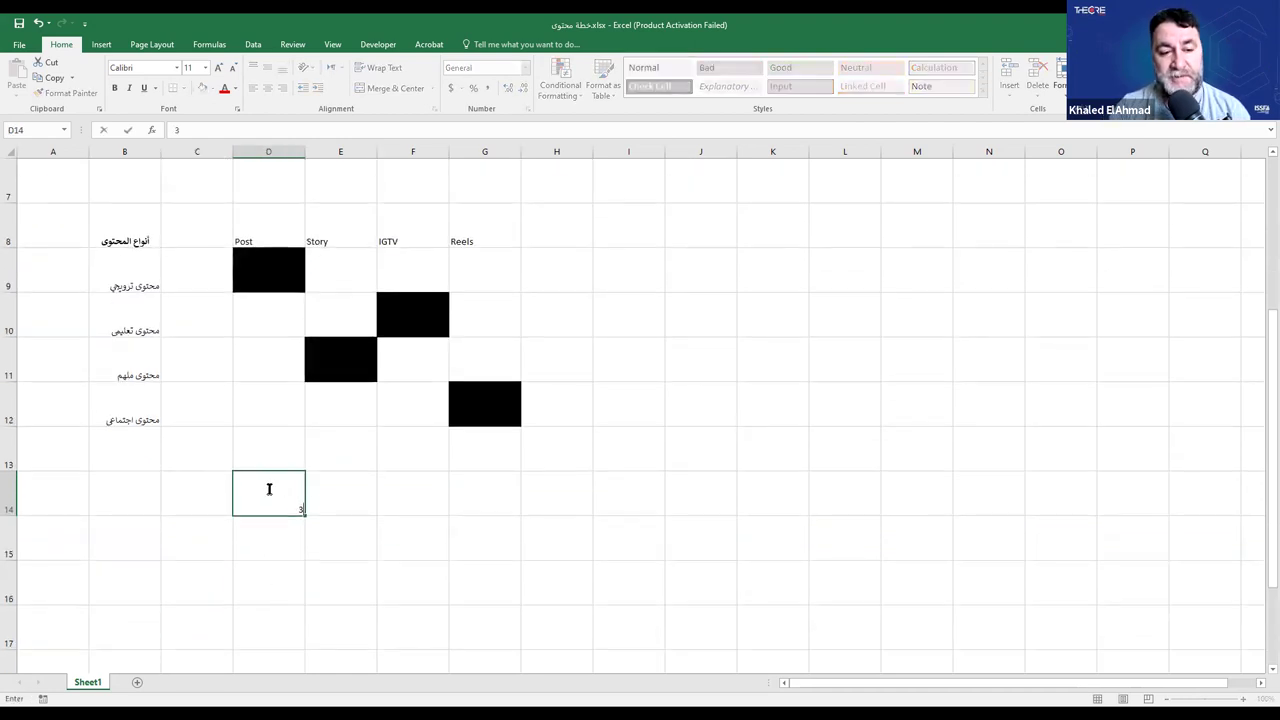
{"action": "type", "text": " week"}
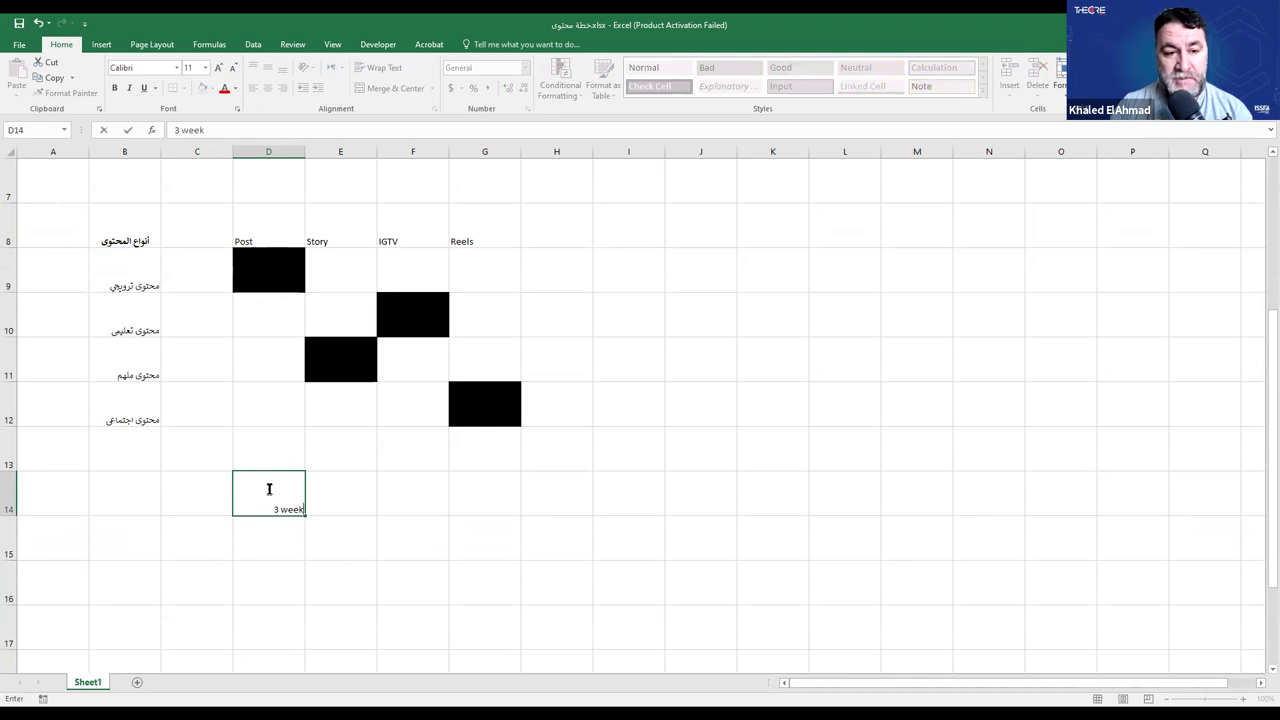
Enter the remaining posting frequencies: "3 day" for Story in E14, "2 month" for IGTV in F14 and "1 - 2 week" for Reels in G14.
{"action": "left_click", "coordinate": [330, 493]}
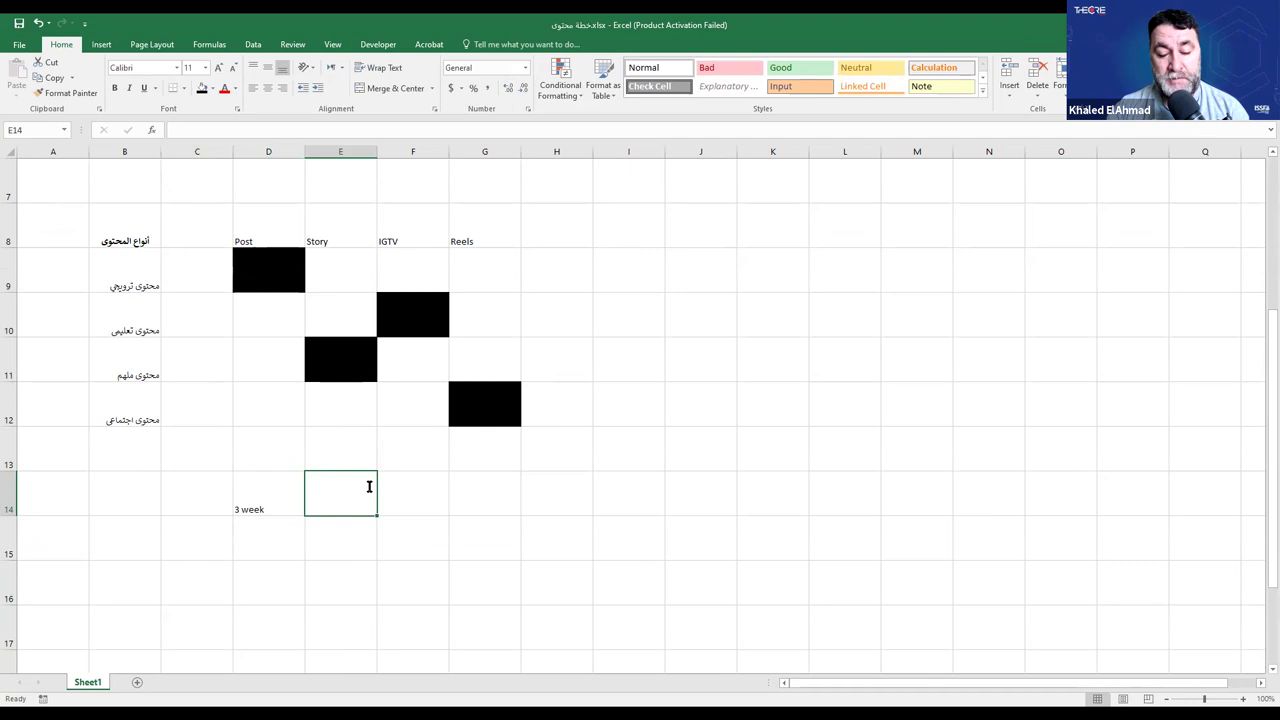
{"action": "type", "text": "3 day"}
{"action": "left_click", "coordinate": [428, 488]}
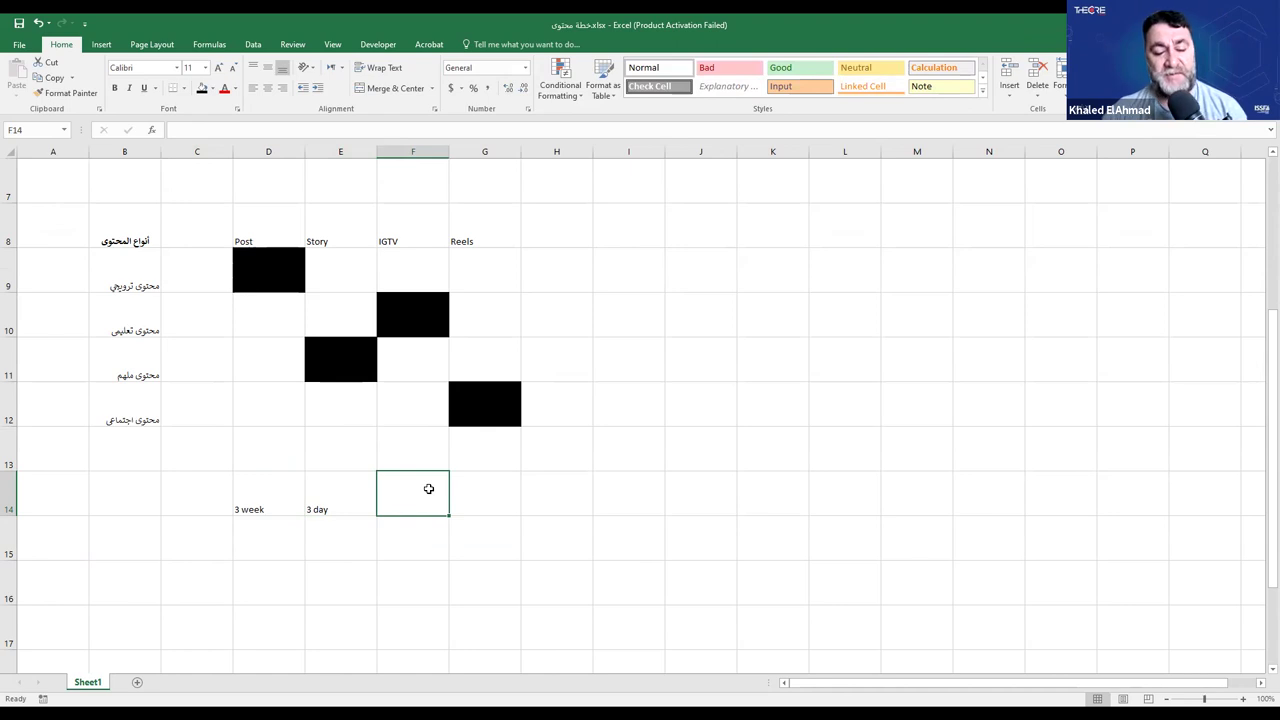
{"action": "type", "text": "2 month"}
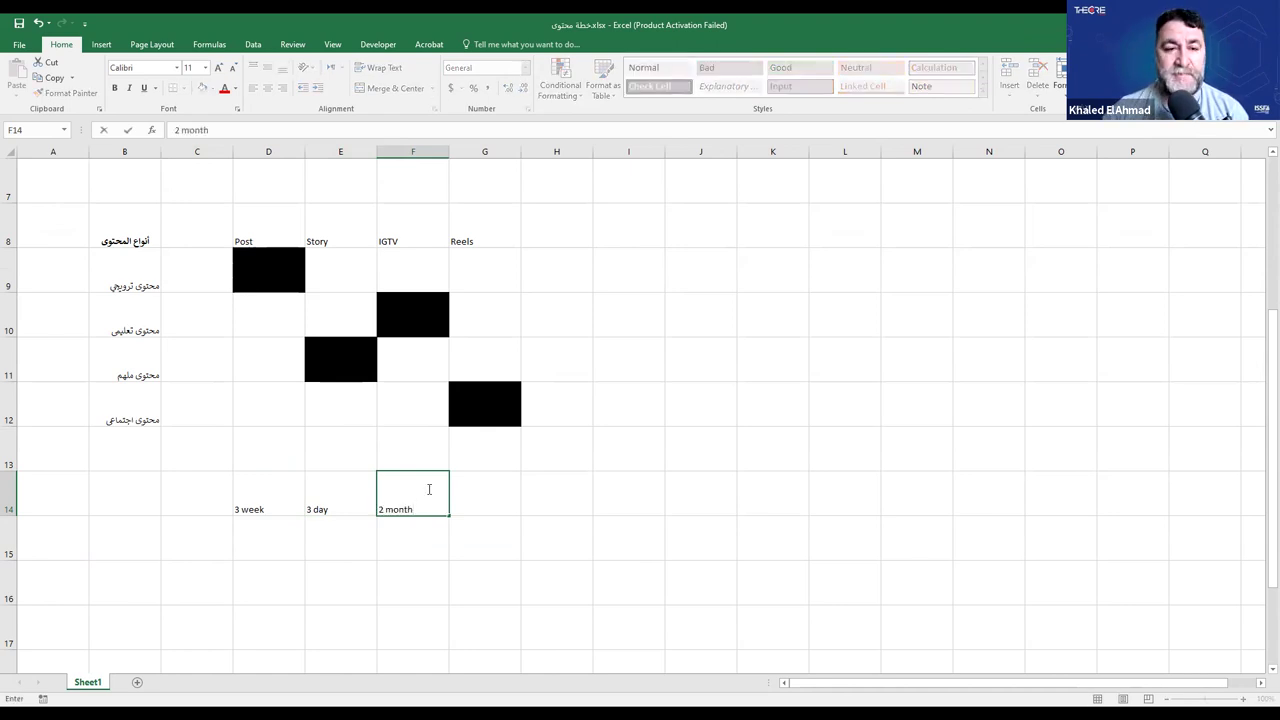
{"action": "left_click", "coordinate": [486, 510]}
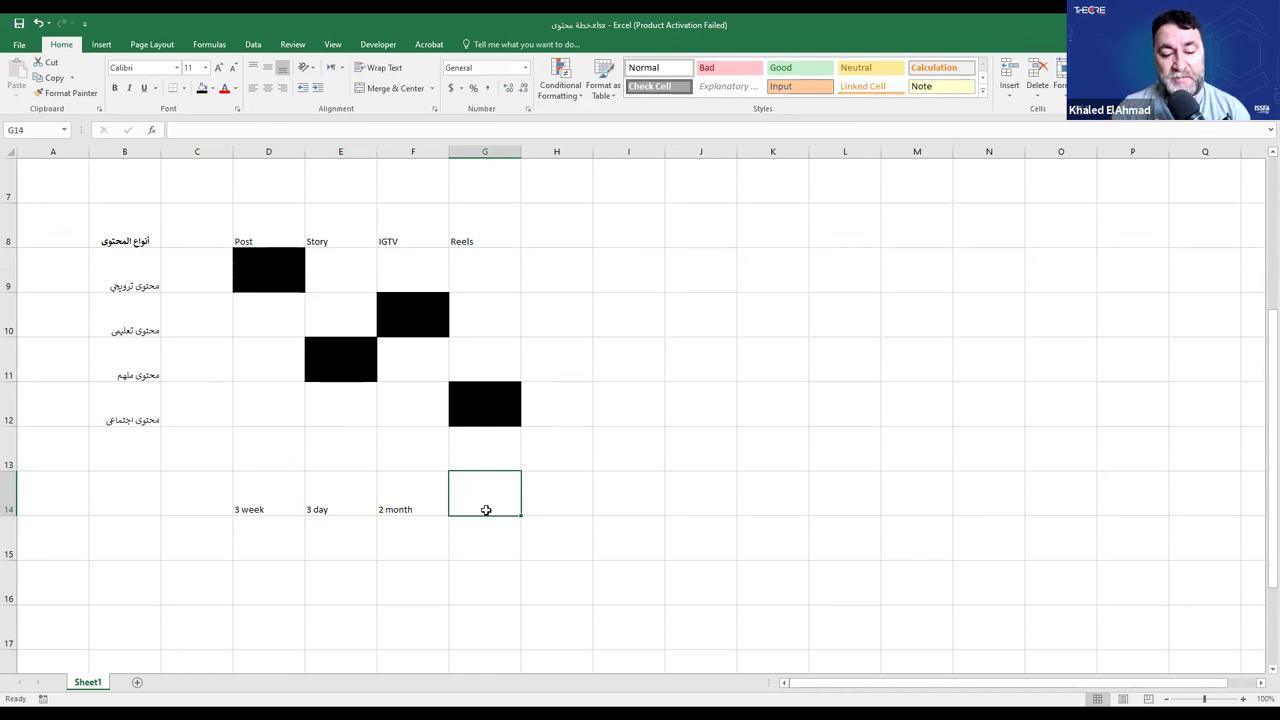
{"action": "type", "text": "1 - 2 week"}
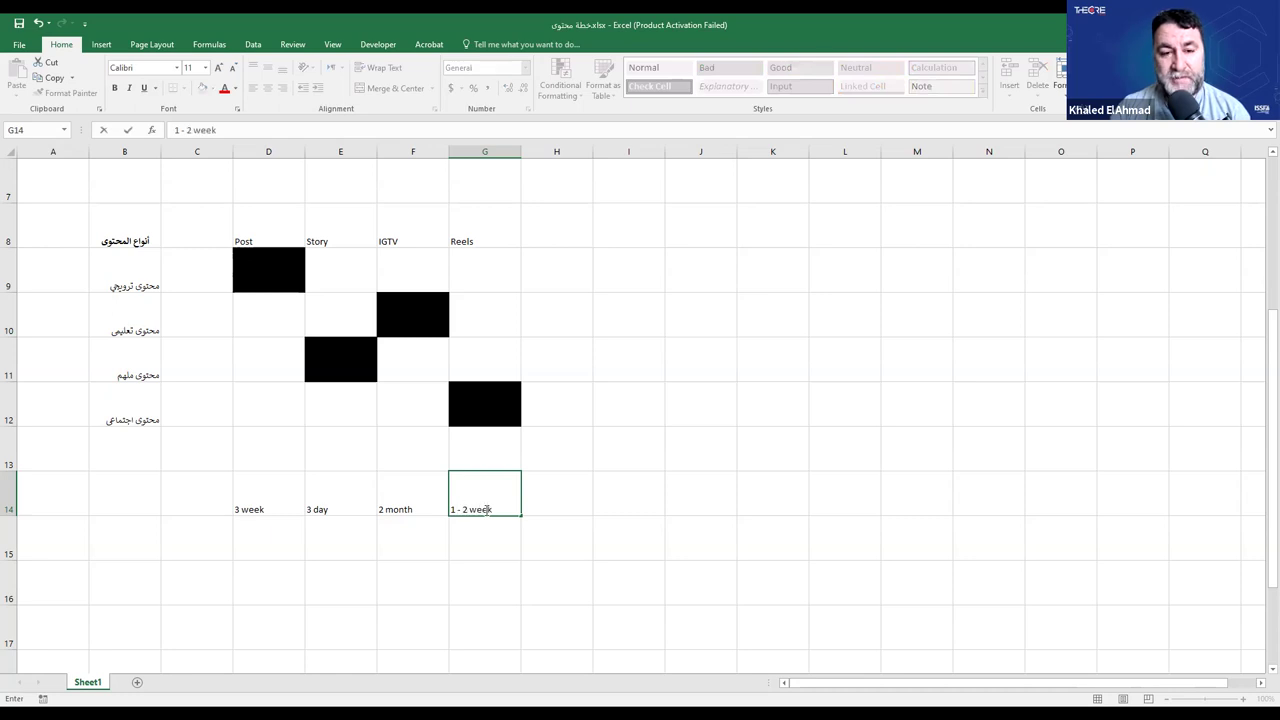
{"action": "key", "text": "Return"}
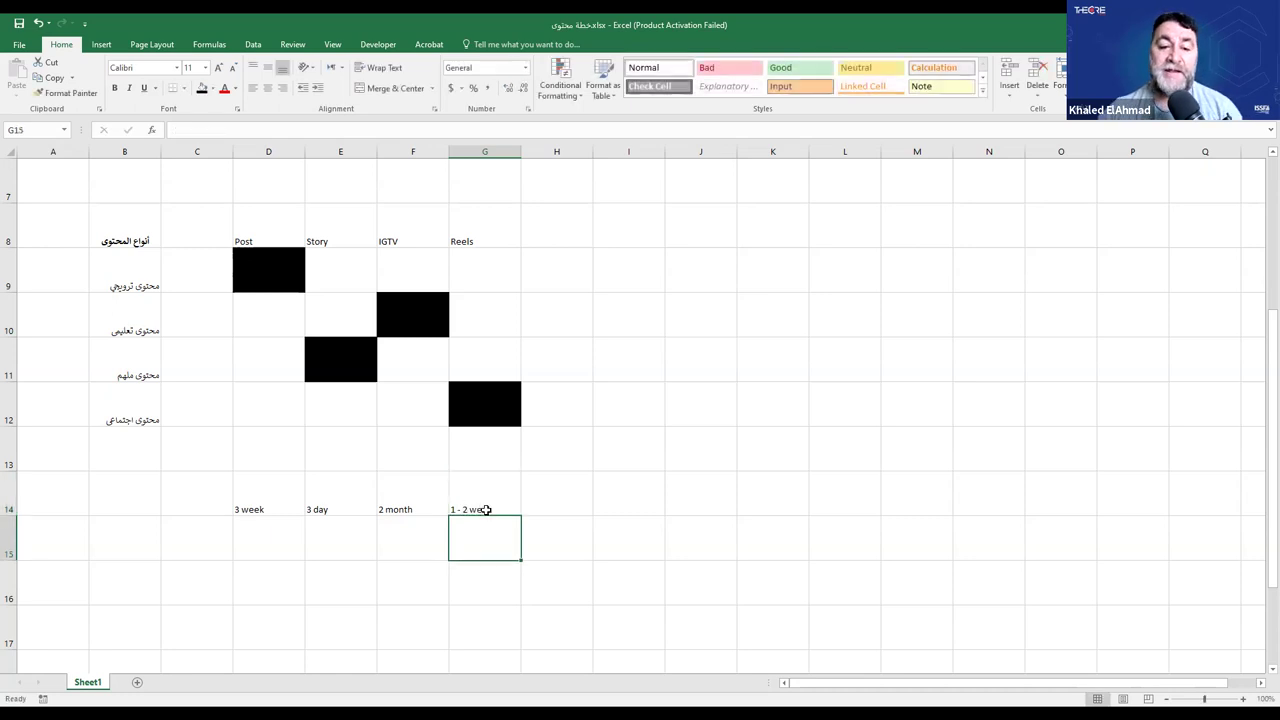
{"action": "left_click", "coordinate": [561, 486]}
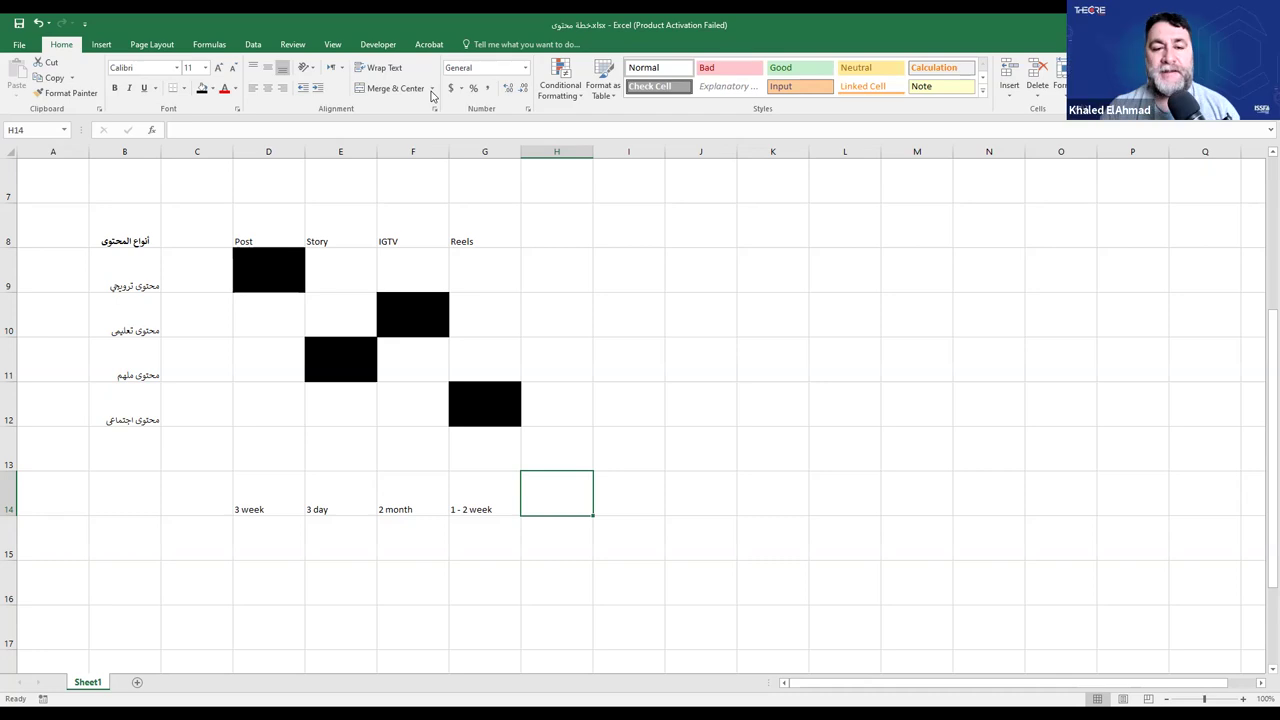
{"action": "left_click_drag", "start_coordinate": [251, 485], "coordinate": [483, 500]}
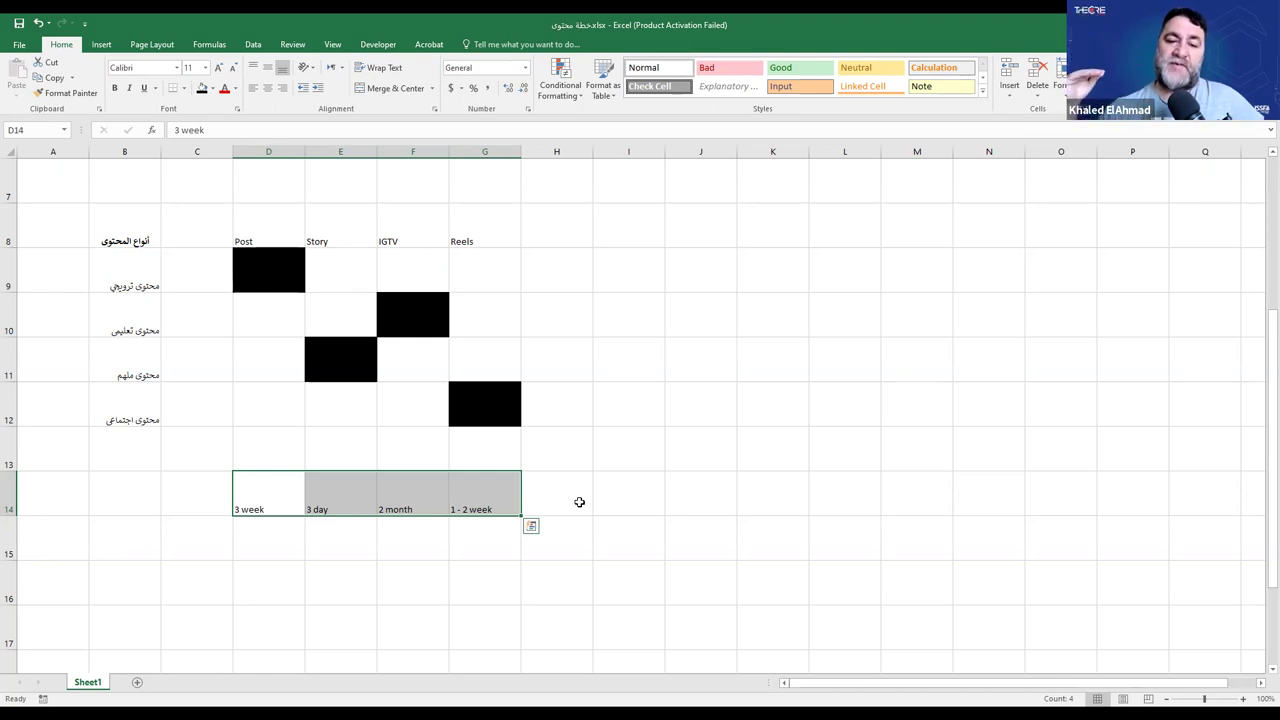
{"action": "left_click", "coordinate": [557, 495]}
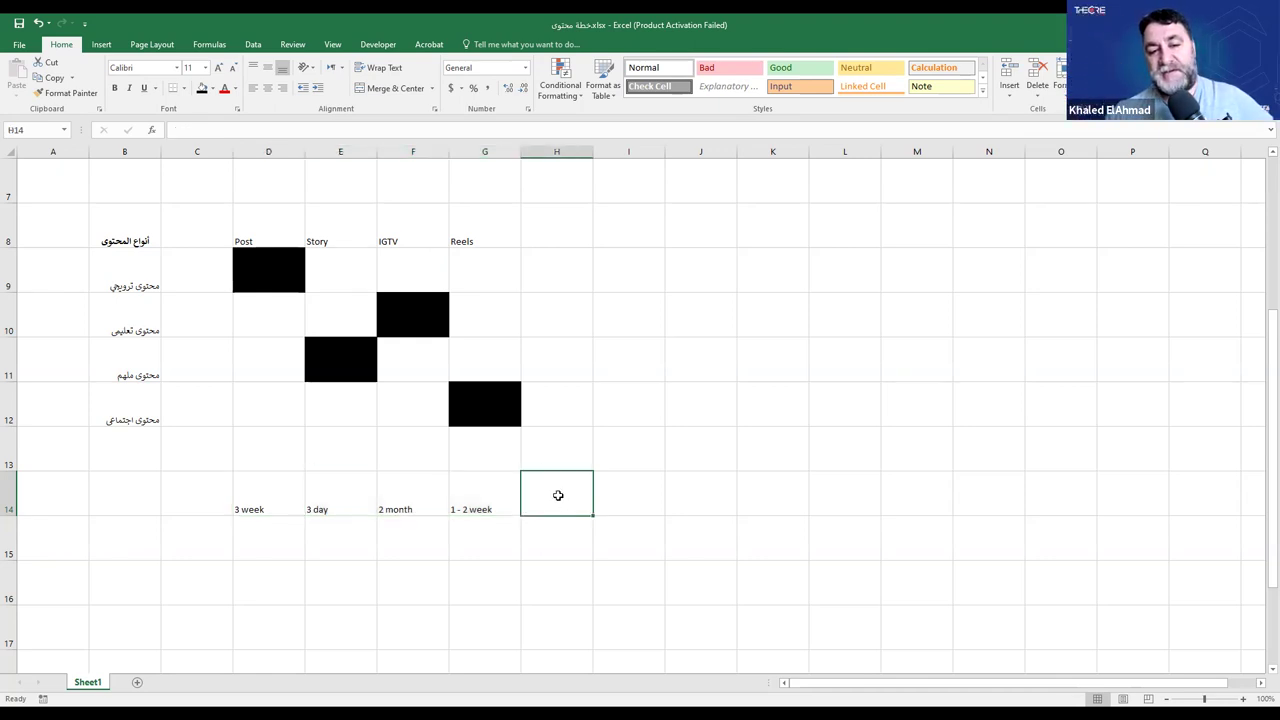
{"action": "left_click_drag", "start_coordinate": [257, 491], "coordinate": [450, 505]}
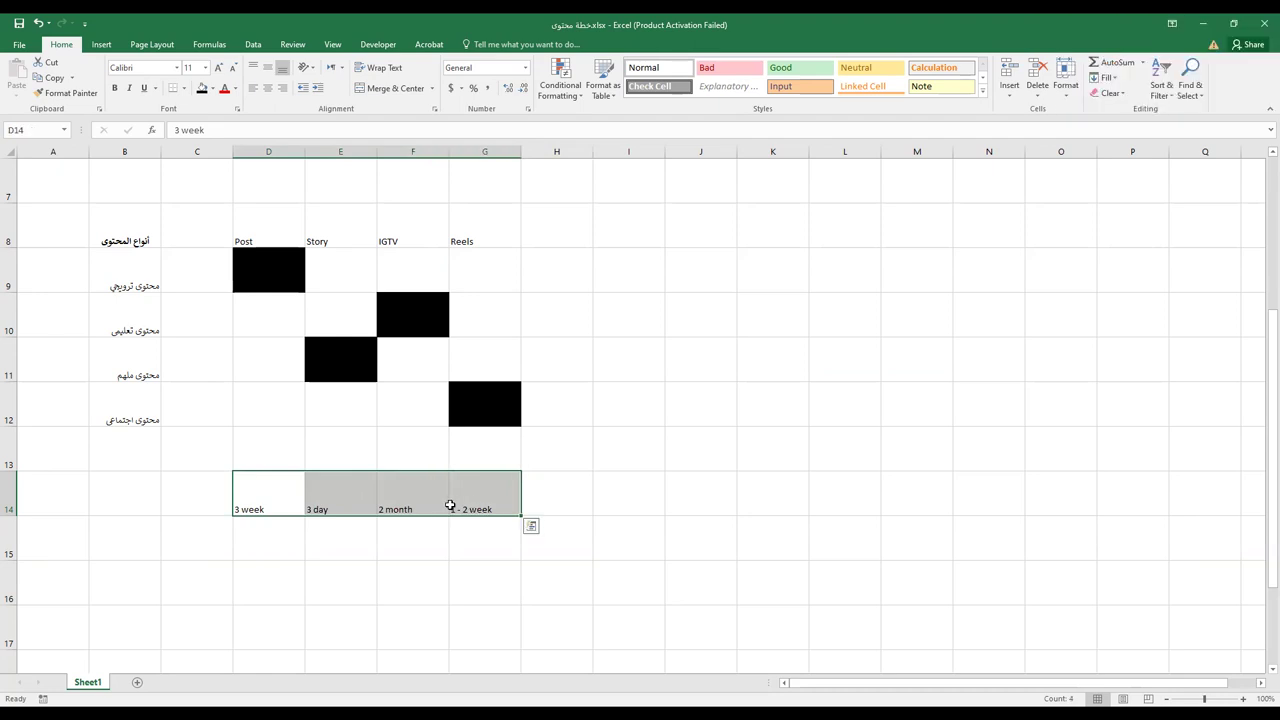
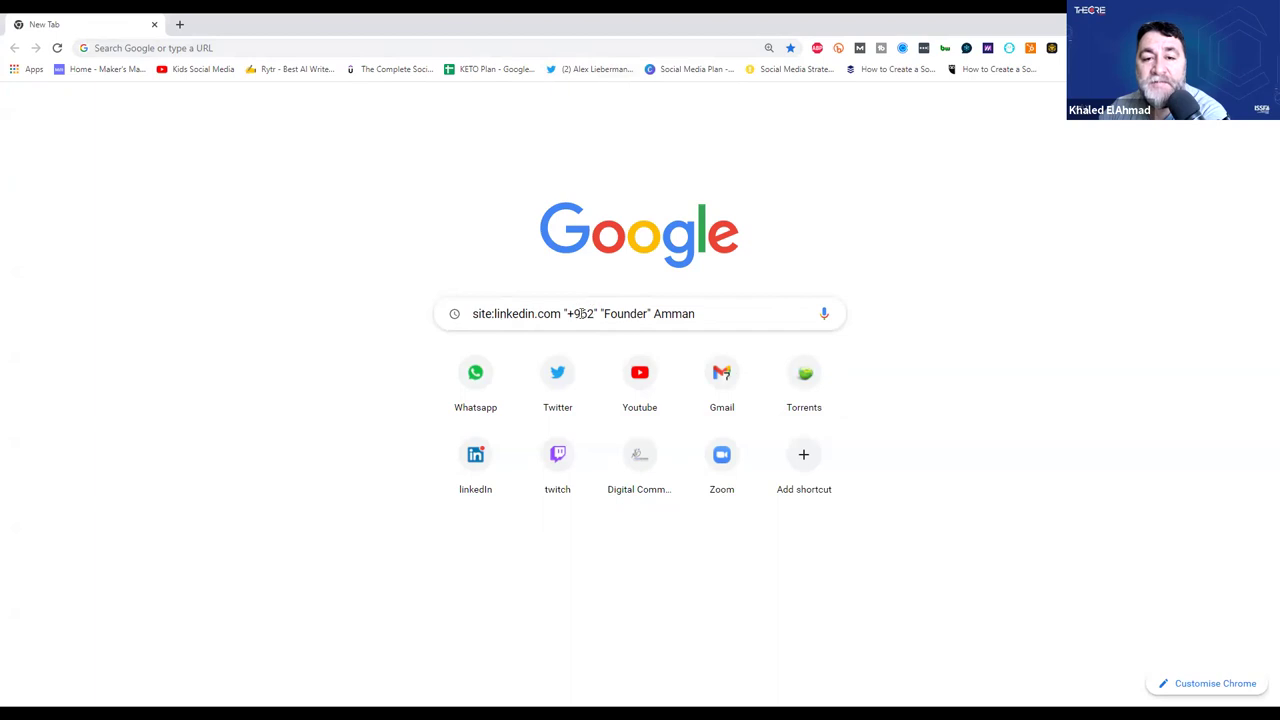
Switch to Chrome, run the Google search site:linkedin.com "+962" "Founder" Amman, and look through the listed LinkedIn profiles.
{"action": "key", "text": "Return"}
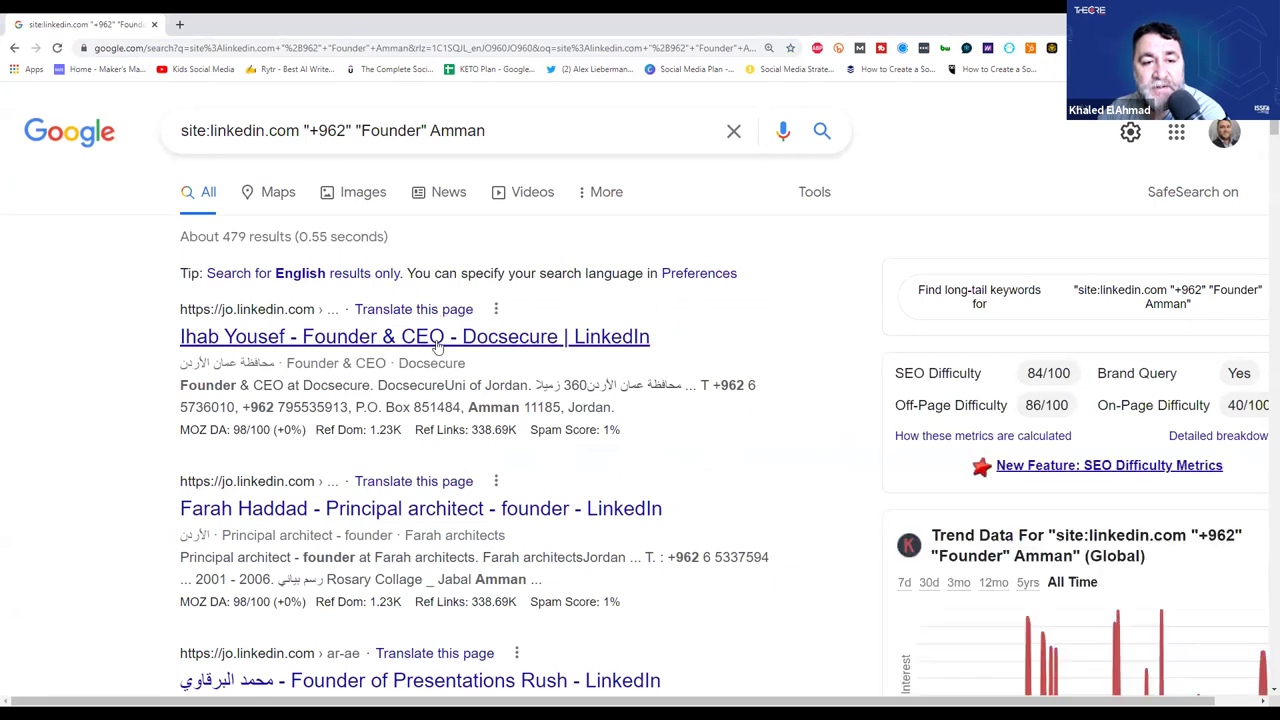
{"action": "scroll", "coordinate": [452, 422], "scroll_direction": "down", "scroll_amount": 2}
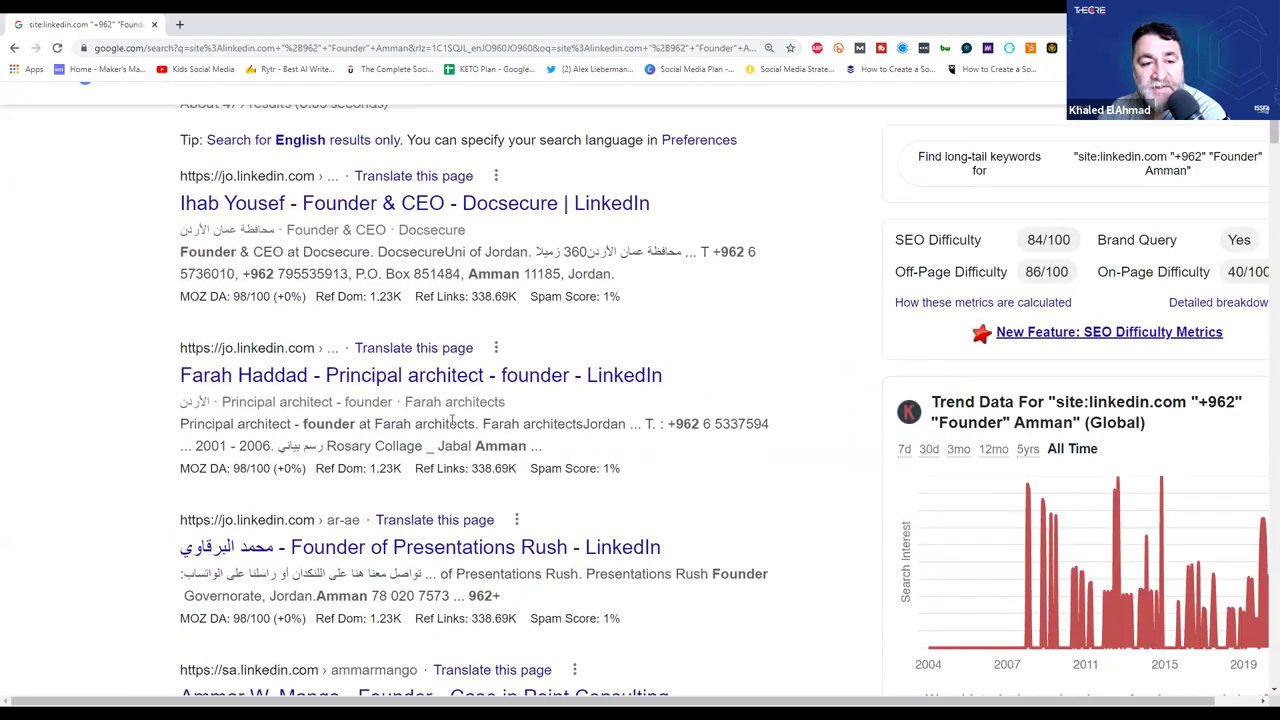
{"action": "scroll", "coordinate": [229, 481], "scroll_direction": "down", "scroll_amount": 2}
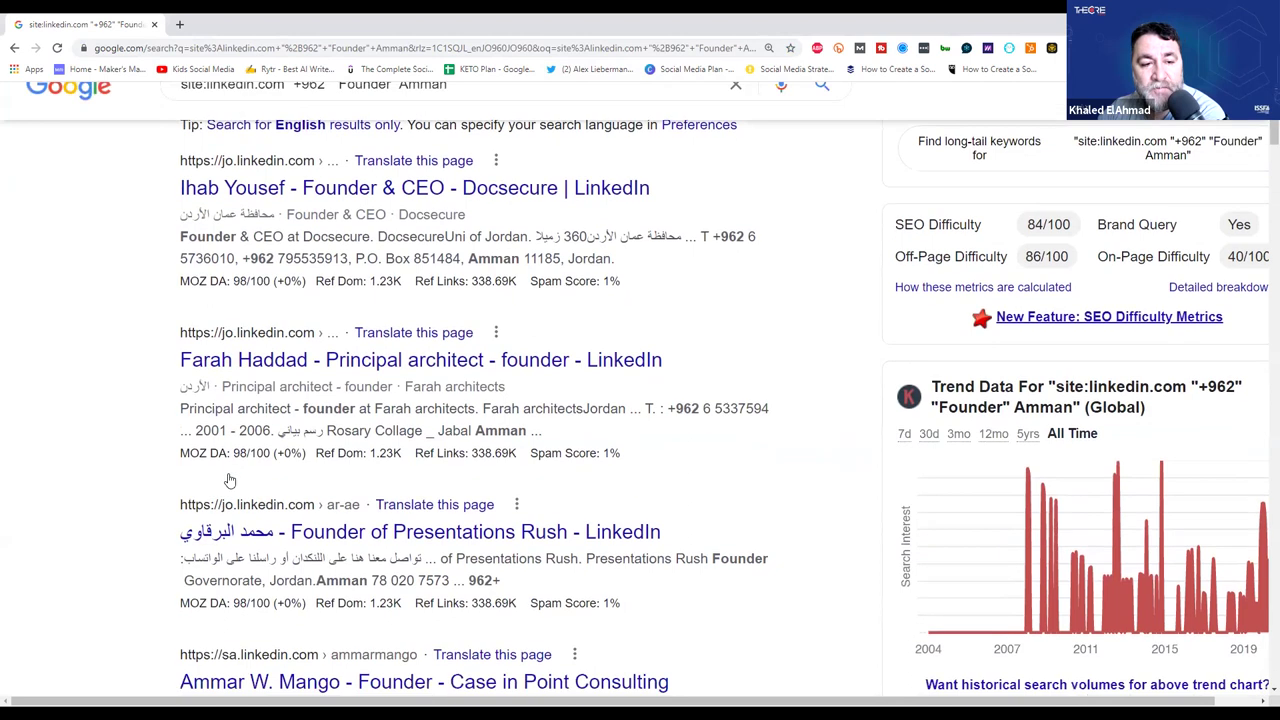
{"action": "scroll", "coordinate": [229, 481], "scroll_direction": "down", "scroll_amount": 5}
{"action": "scroll", "coordinate": [158, 370], "scroll_direction": "up", "scroll_amount": 2}
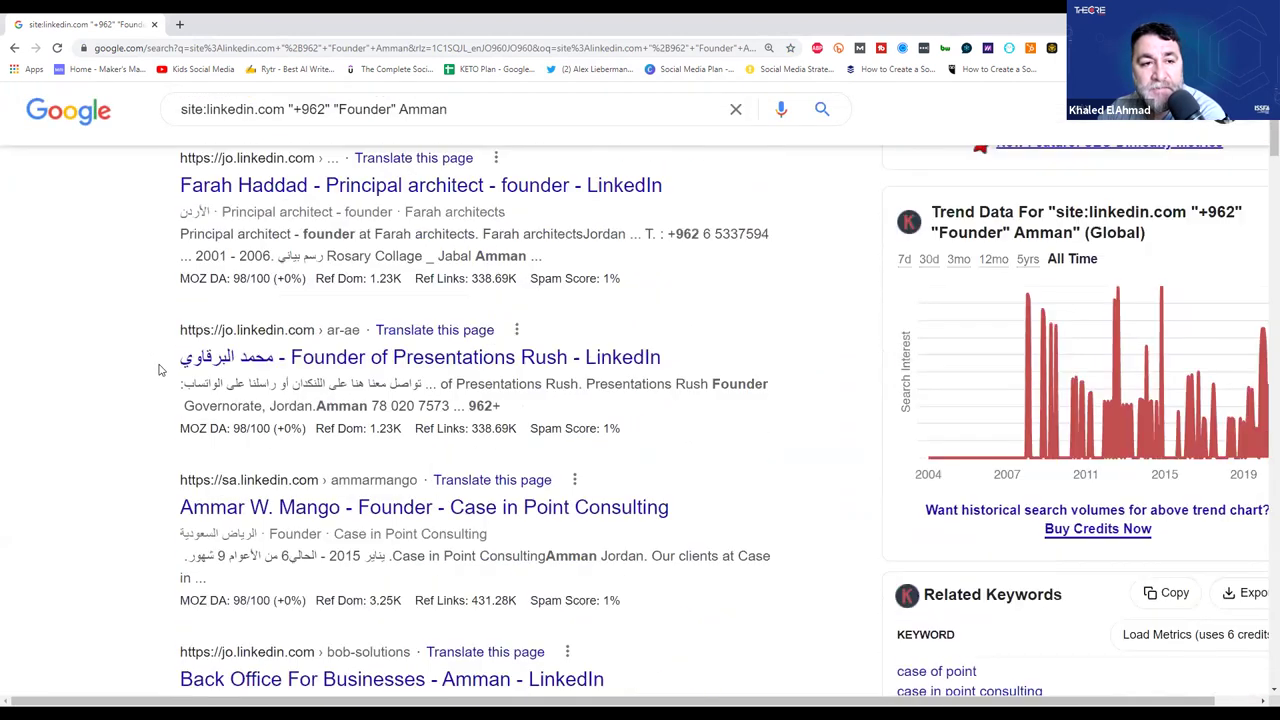
{"action": "scroll", "coordinate": [158, 370], "scroll_direction": "up", "scroll_amount": 5}
{"action": "left_click_drag", "start_coordinate": [183, 303], "coordinate": [246, 690]}
{"action": "scroll", "coordinate": [630, 447], "scroll_direction": "down", "scroll_amount": 2}
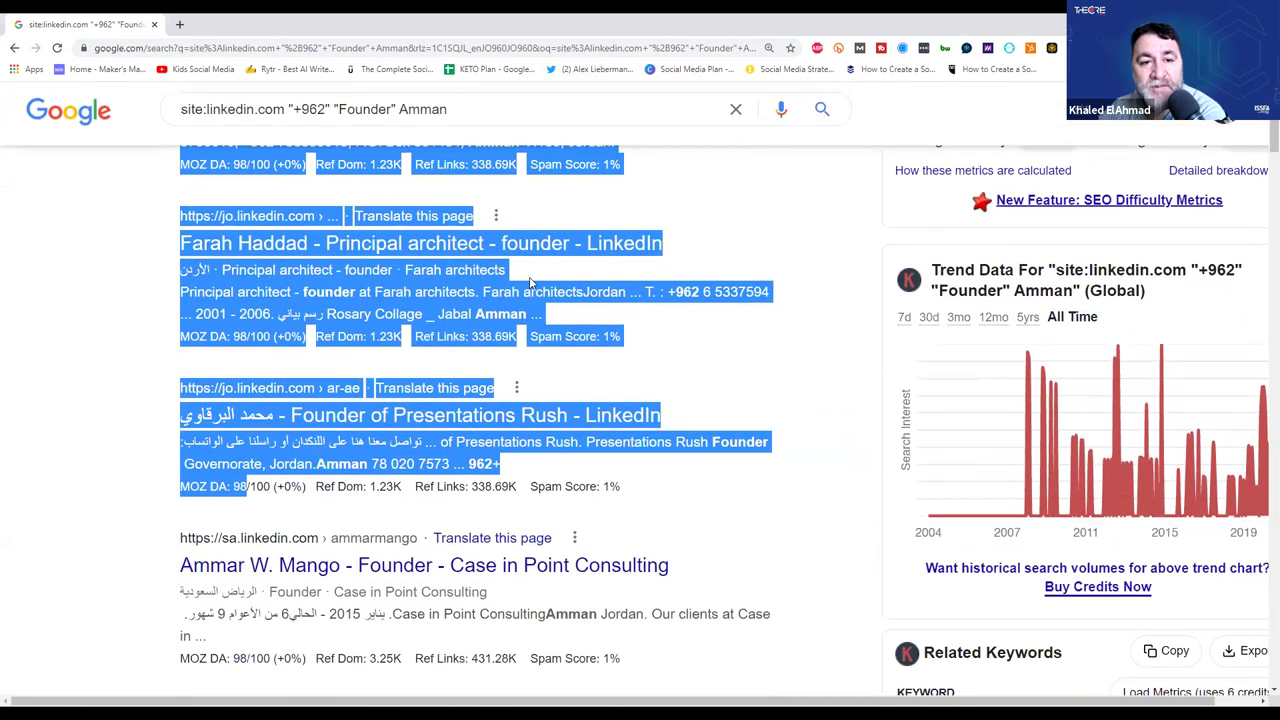
{"action": "scroll", "coordinate": [440, 310], "scroll_direction": "up", "scroll_amount": 3}
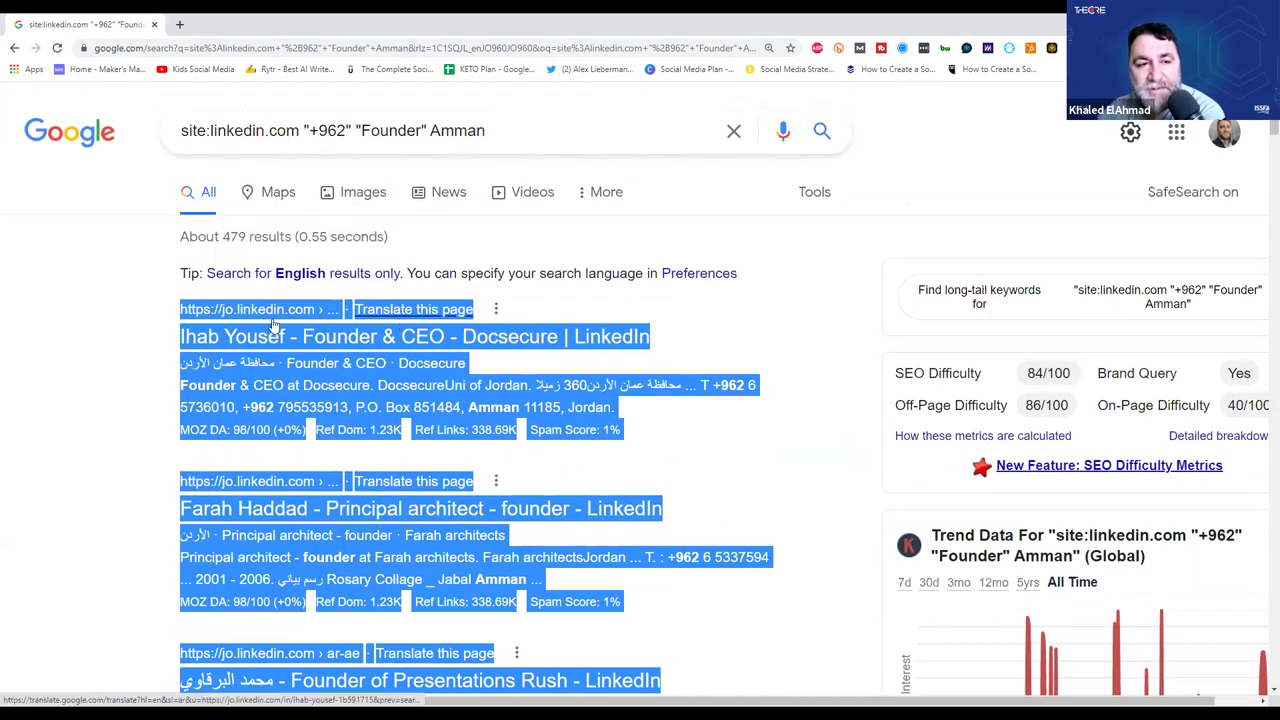
{"action": "left_click", "coordinate": [300, 290]}
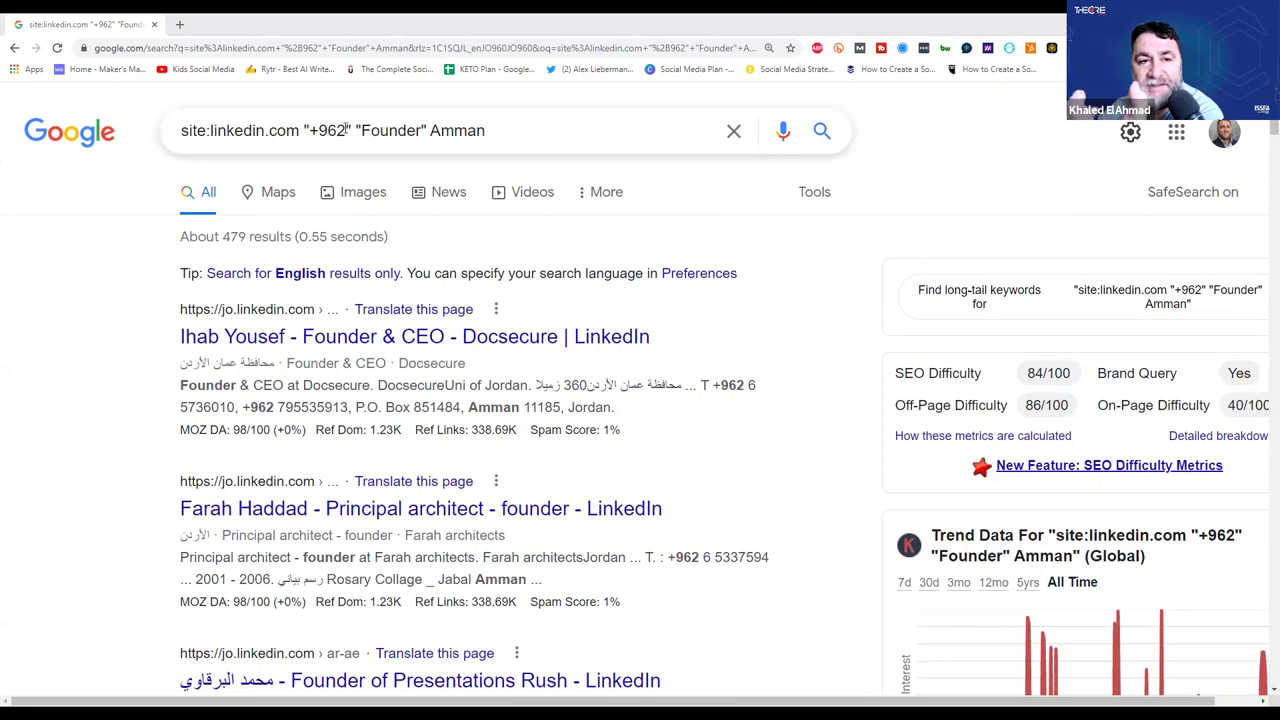
{"action": "left_click", "coordinate": [361, 130]}
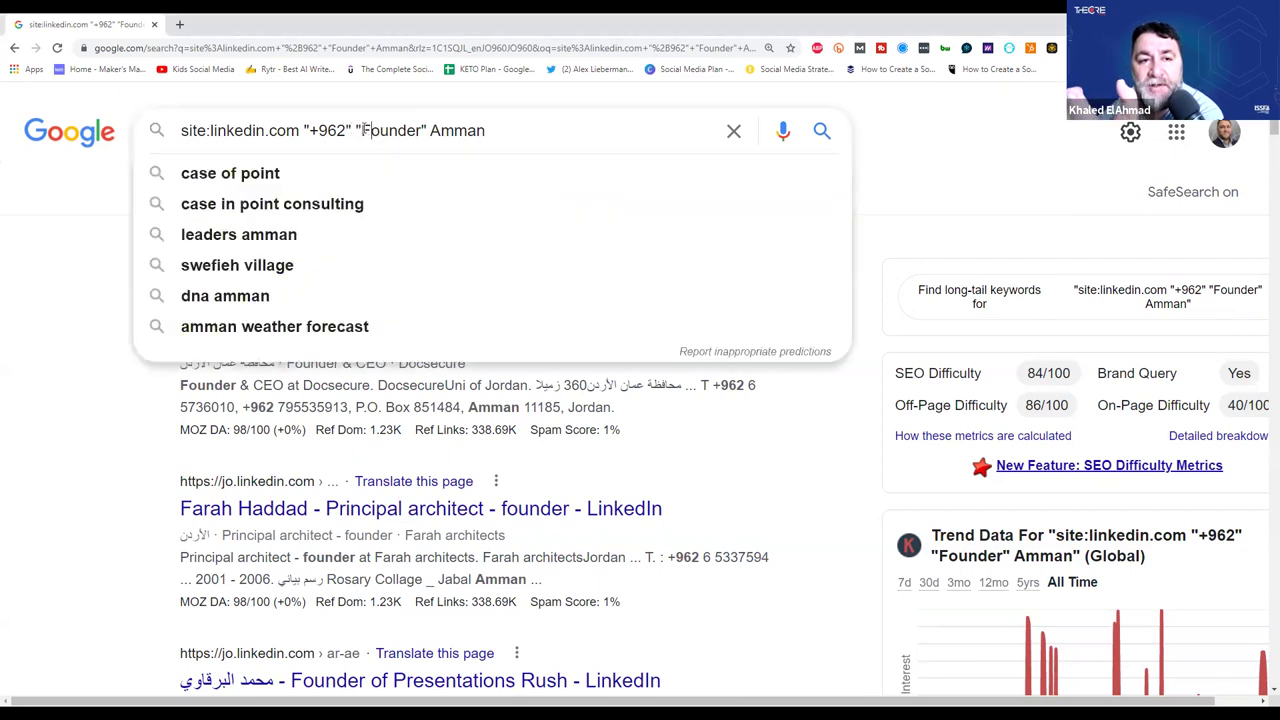
{"action": "left_click_drag", "start_coordinate": [366, 130], "coordinate": [418, 130]}
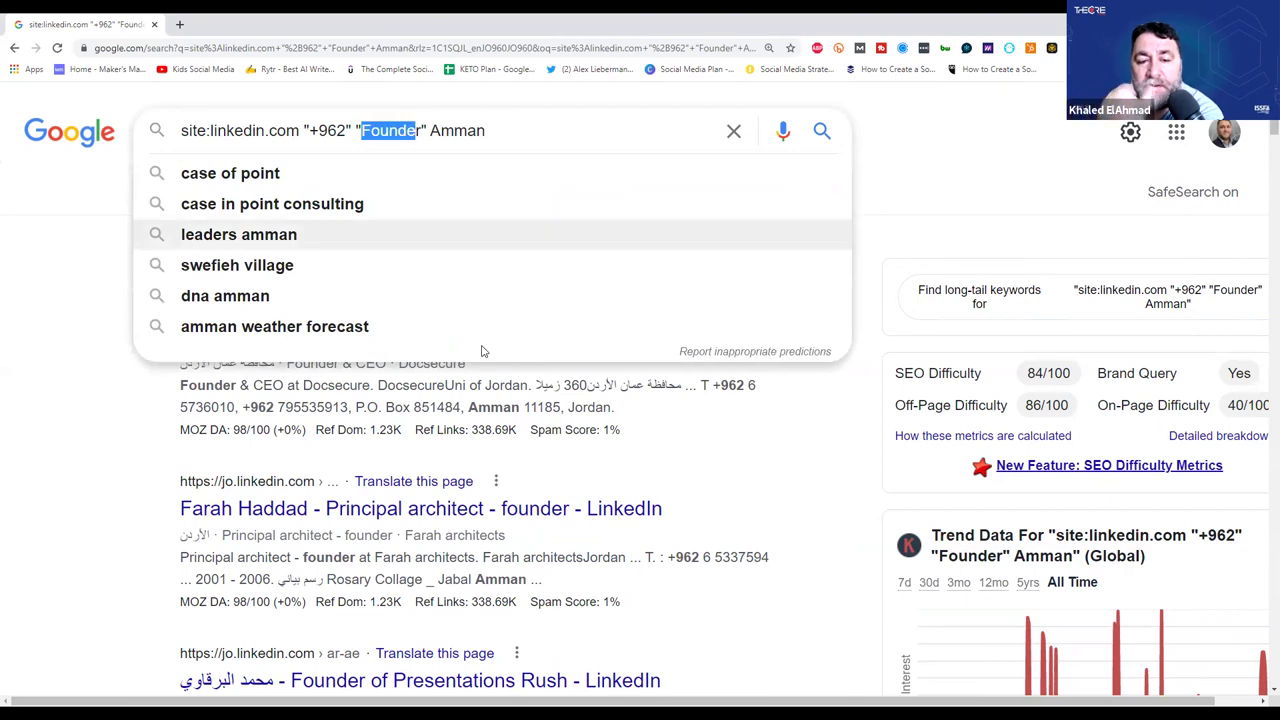
{"action": "left_click", "coordinate": [116, 438]}
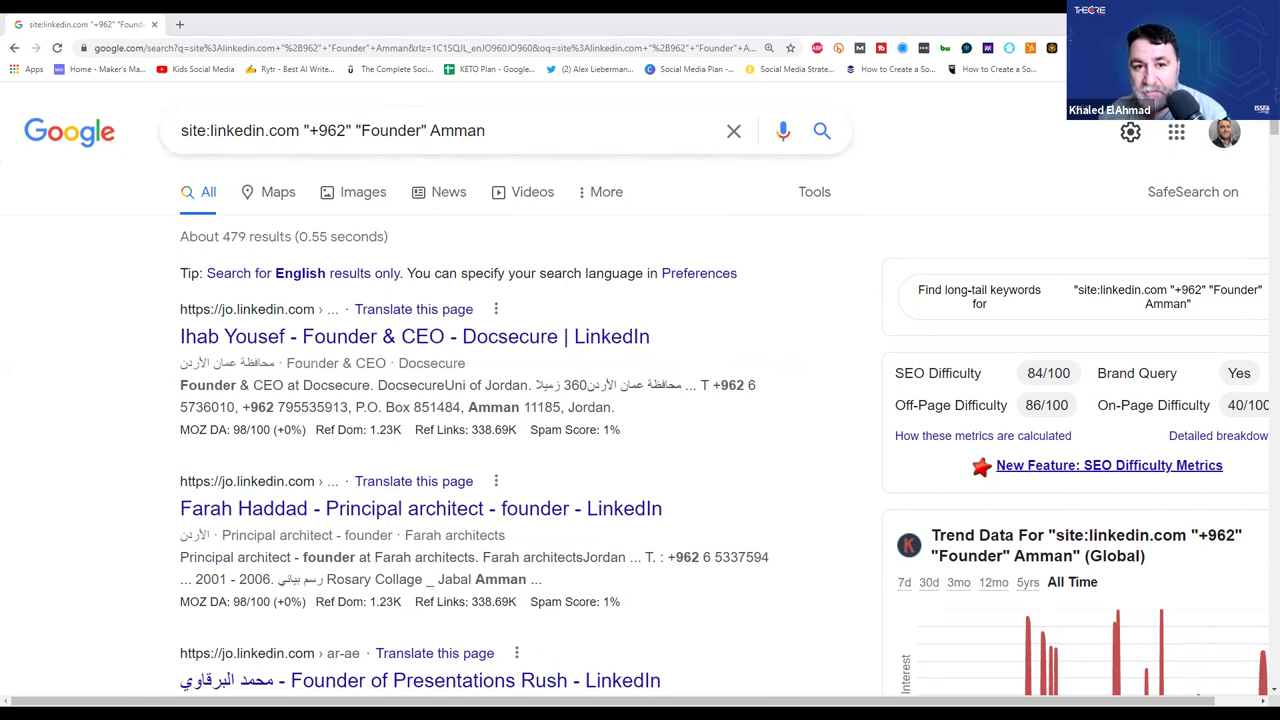
Search Google for Site:linkedin.com "CTO" Amman and look through the listed LinkedIn profiles.
{"action": "left_click_drag", "start_coordinate": [515, 130], "coordinate": [177, 127]}
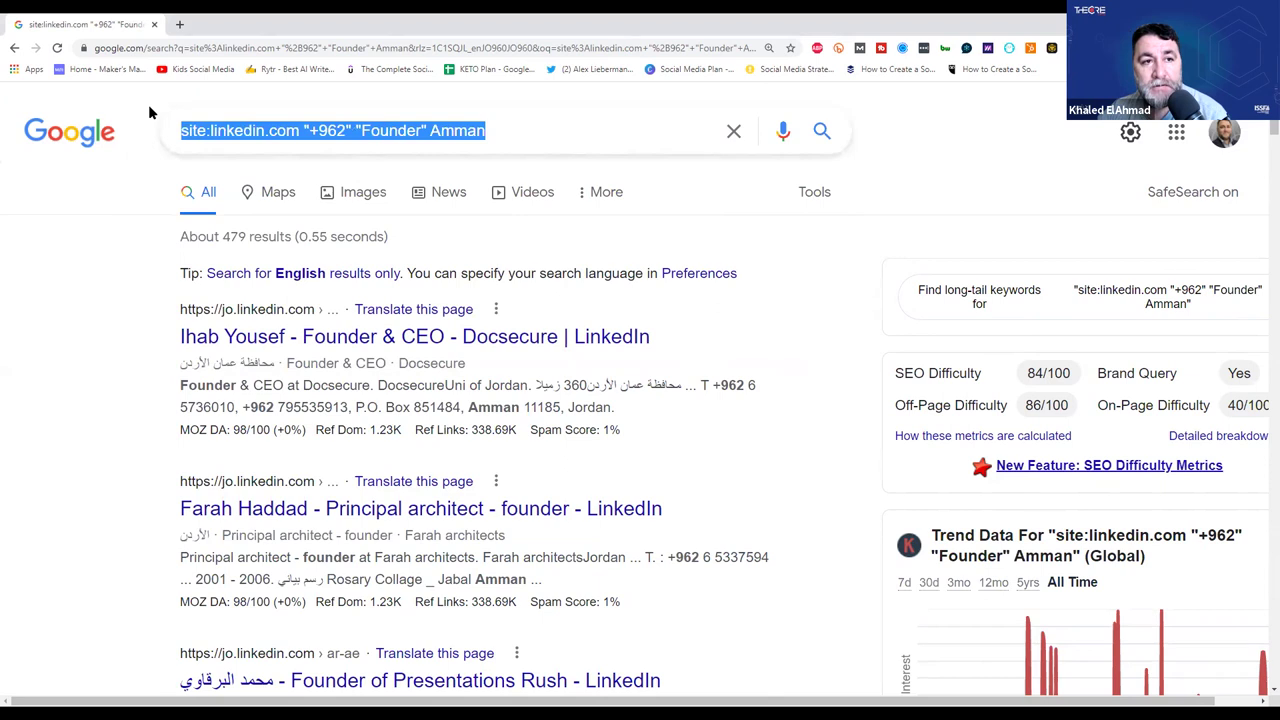
{"action": "type", "text": "Site:linkedin.com \"CTO\" Amman"}
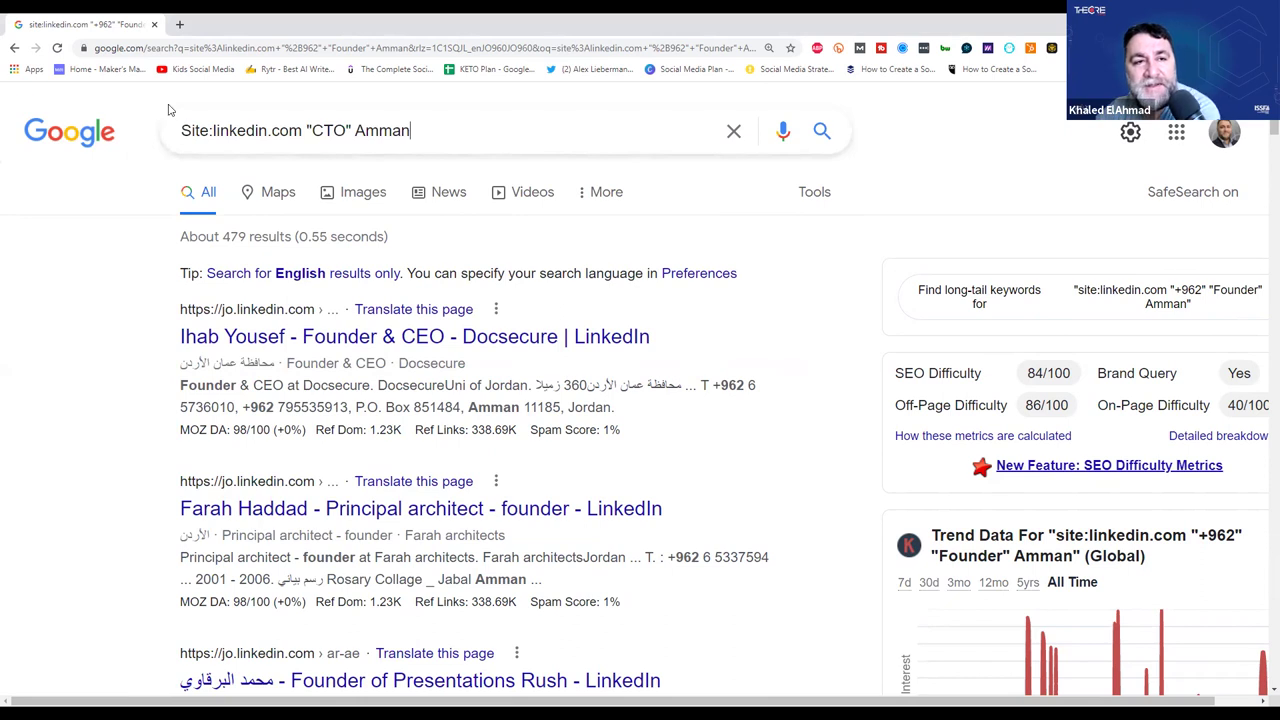
{"action": "key", "text": "Return"}
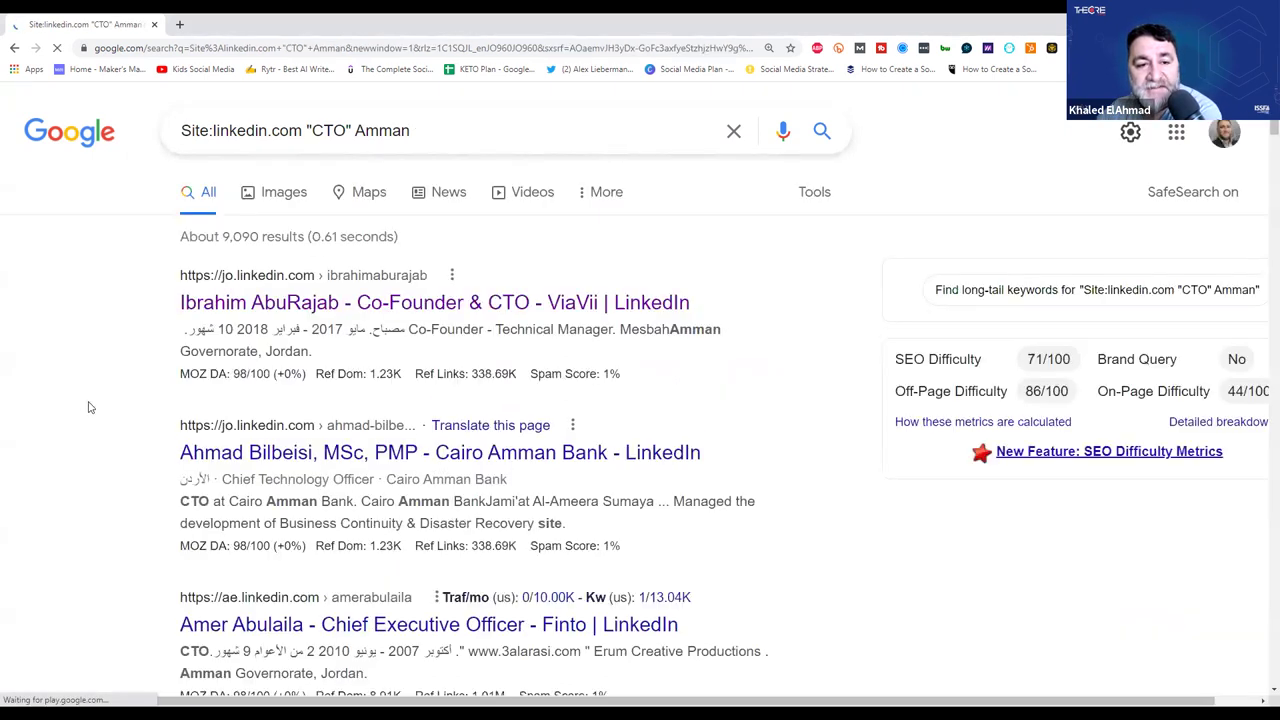
{"action": "scroll", "coordinate": [89, 407], "scroll_direction": "down", "scroll_amount": 2}
{"action": "scroll", "coordinate": [89, 407], "scroll_direction": "down", "scroll_amount": 1}
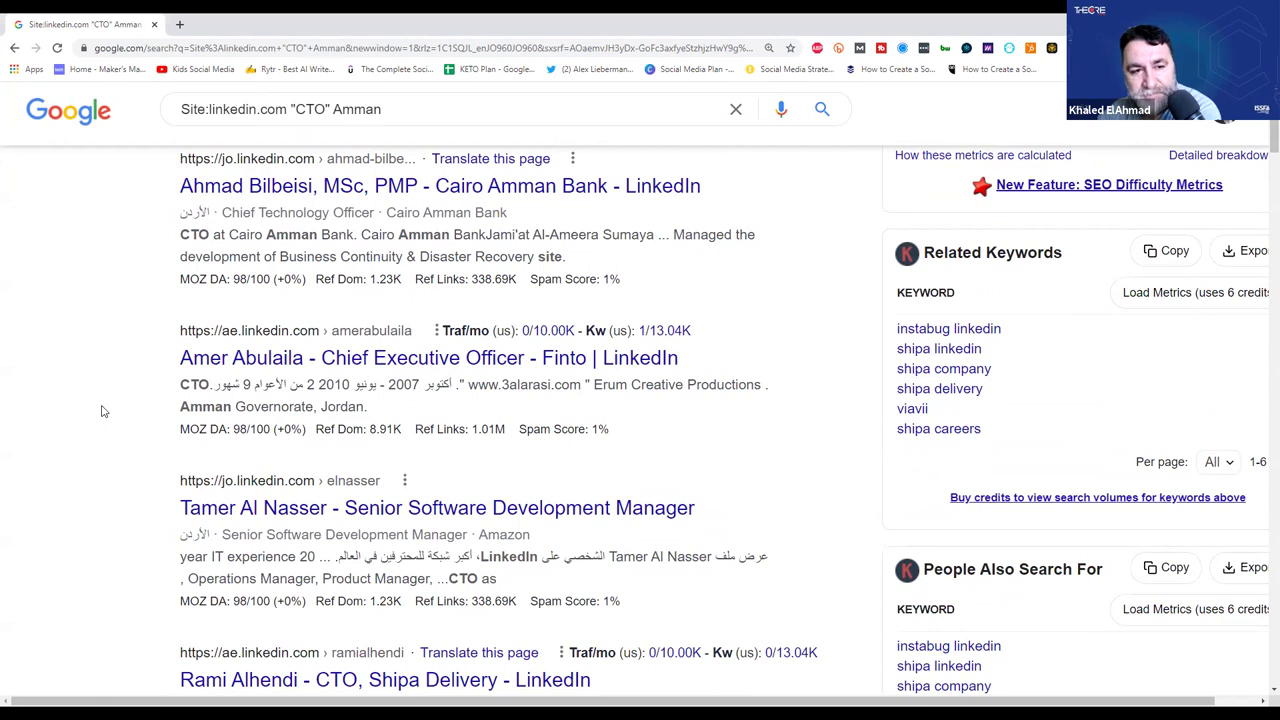
{"action": "scroll", "coordinate": [101, 411], "scroll_direction": "down", "scroll_amount": 3}
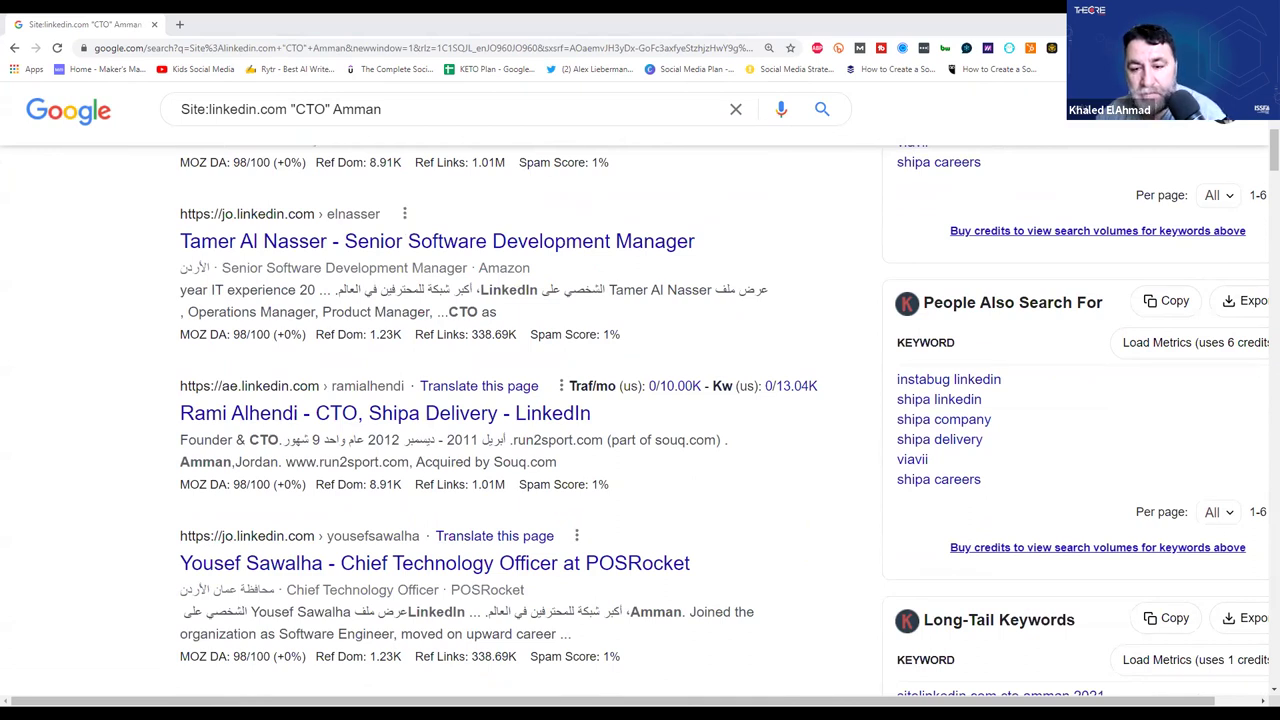
{"action": "left_click_drag", "start_coordinate": [406, 108], "coordinate": [103, 95]}
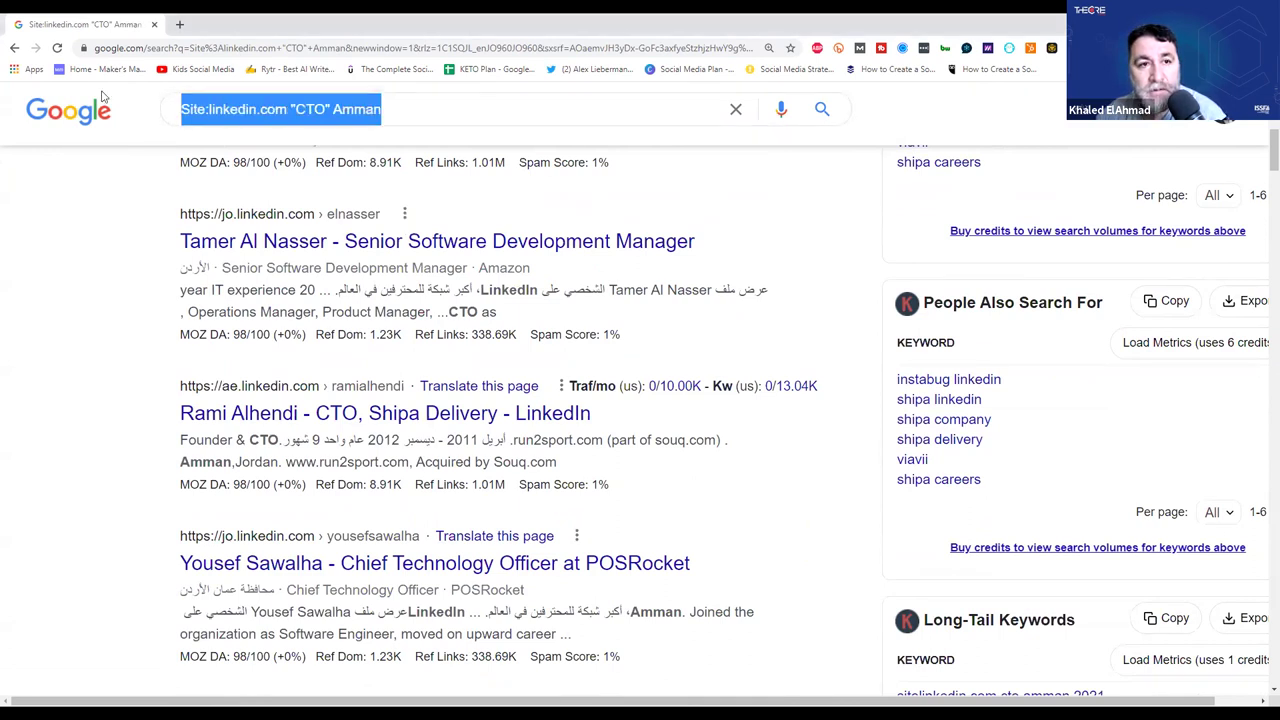
{"action": "type", "text": "site:linkedin.com recruiter \"@gmail.com\" Dubai"}
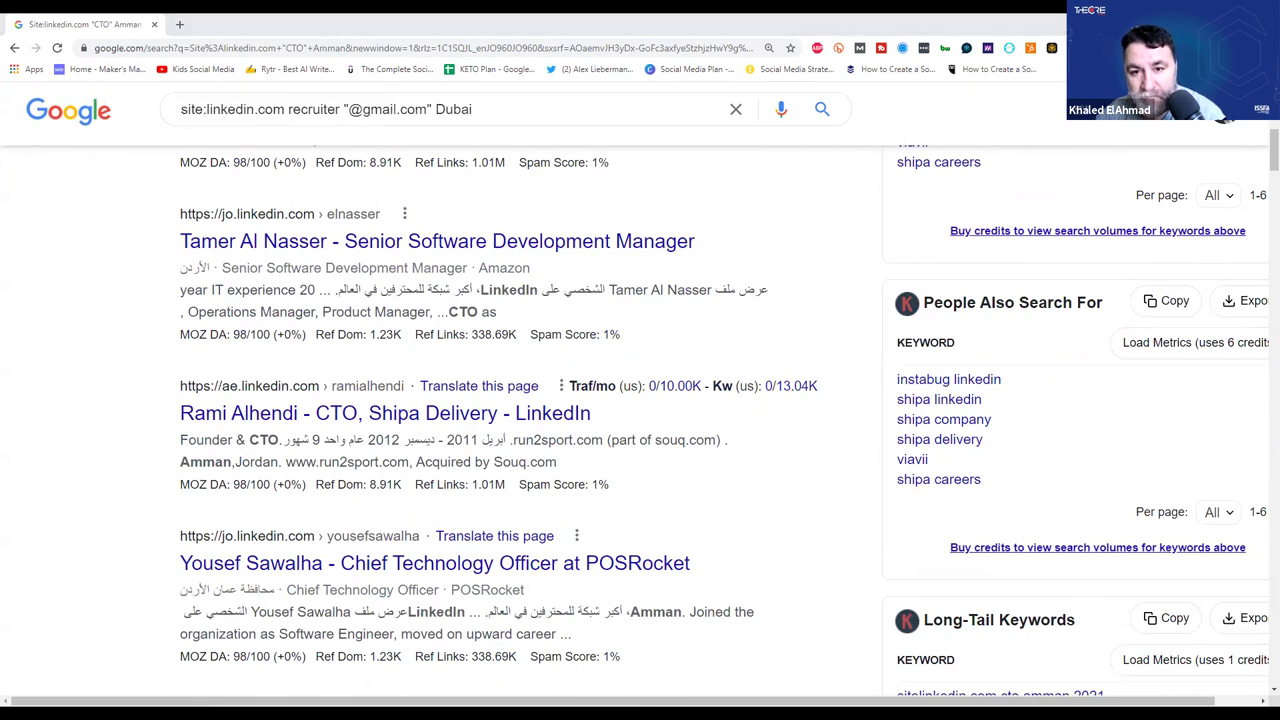
{"action": "left_click_drag", "start_coordinate": [472, 109], "coordinate": [126, 94]}
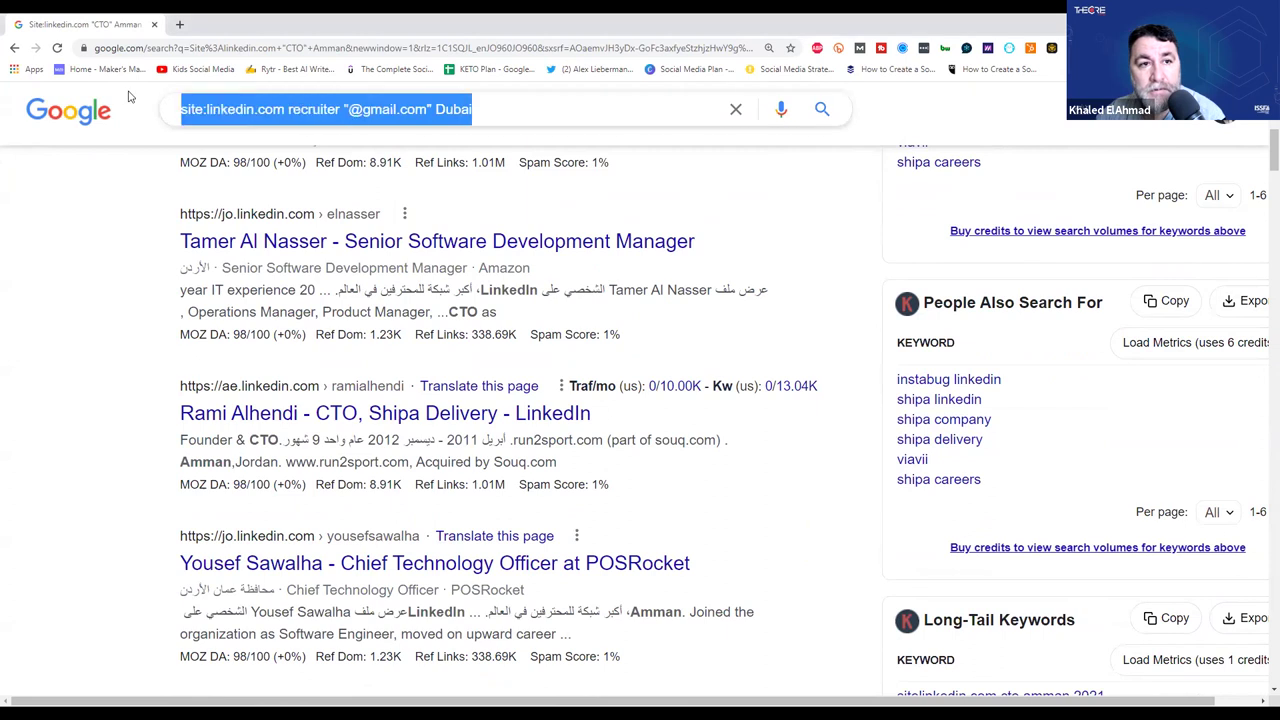
{"action": "key", "text": "End"}
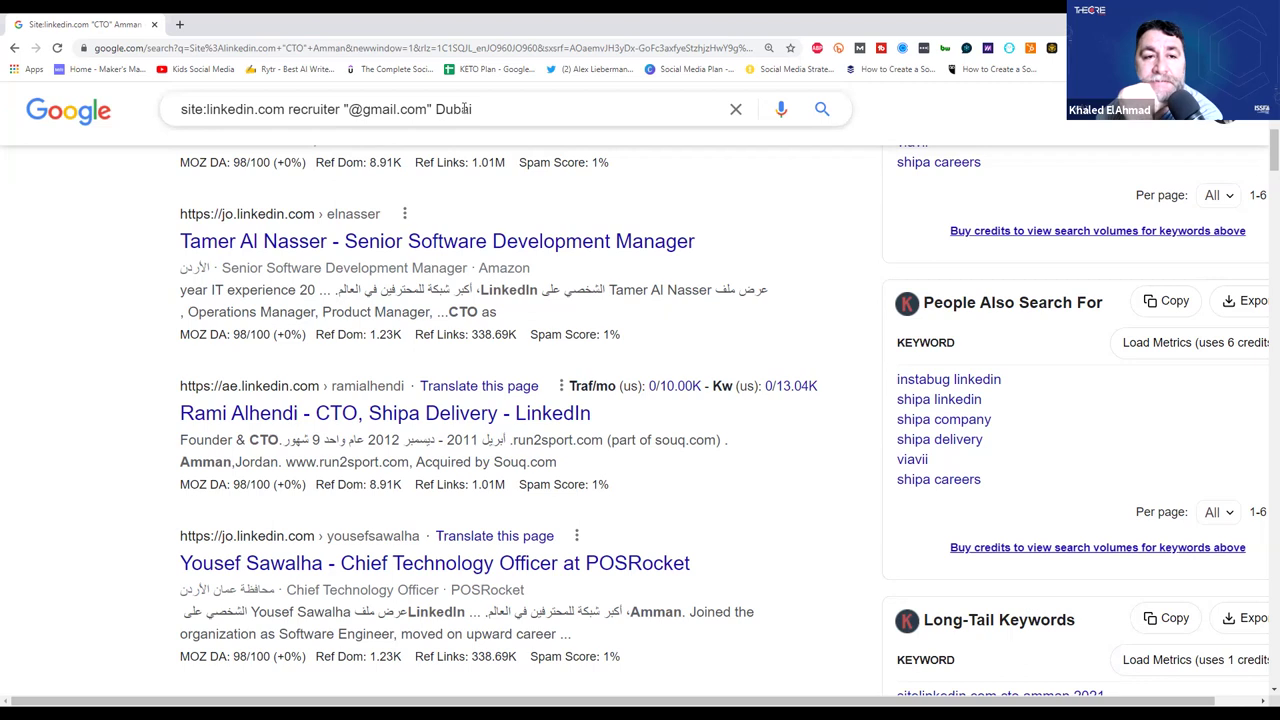
{"action": "key", "text": "Return"}
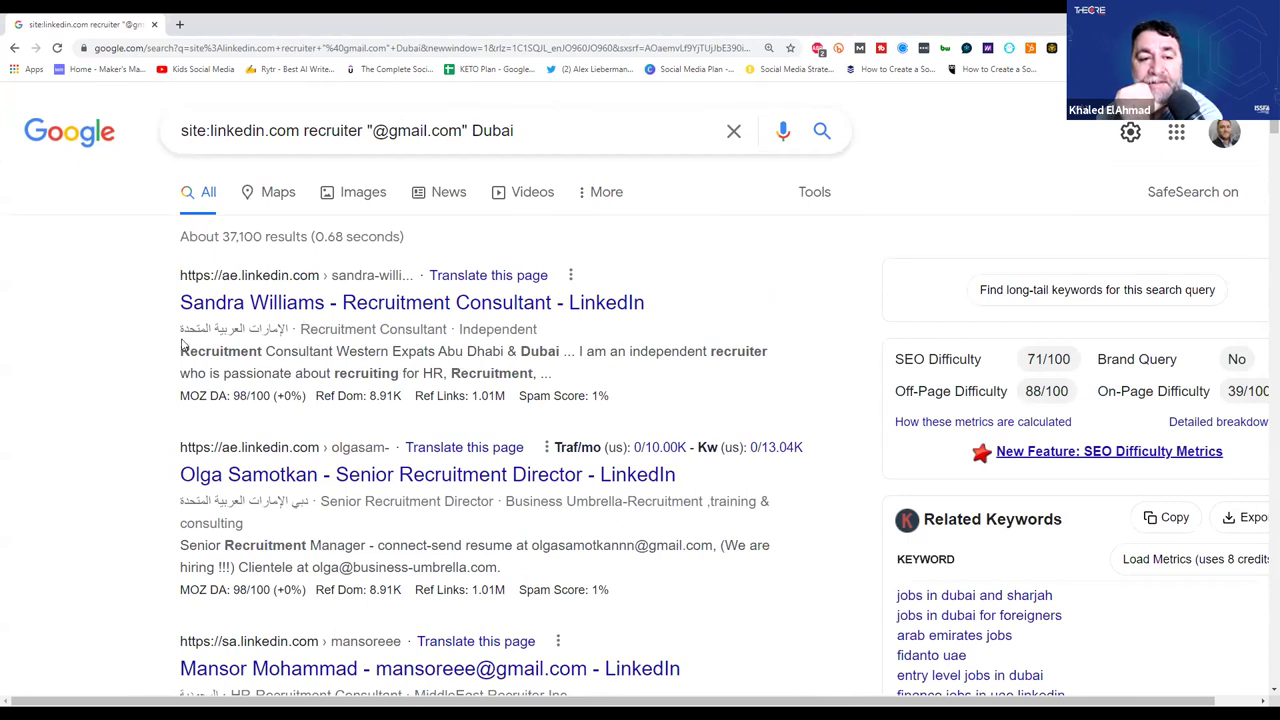
{"action": "left_click_drag", "start_coordinate": [183, 276], "coordinate": [305, 501]}
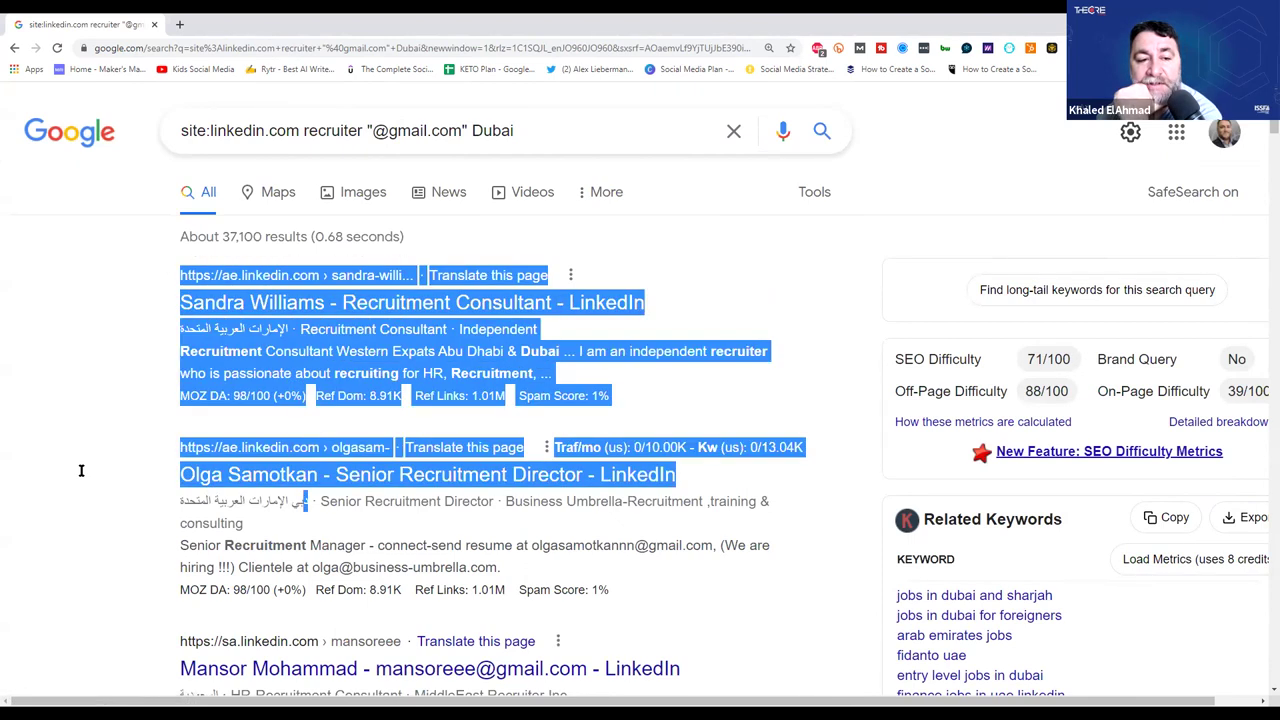
{"action": "left_click", "coordinate": [106, 546]}
{"action": "left_click_drag", "start_coordinate": [314, 567], "coordinate": [477, 567]}
{"action": "scroll", "coordinate": [152, 525], "scroll_direction": "down", "scroll_amount": 2}
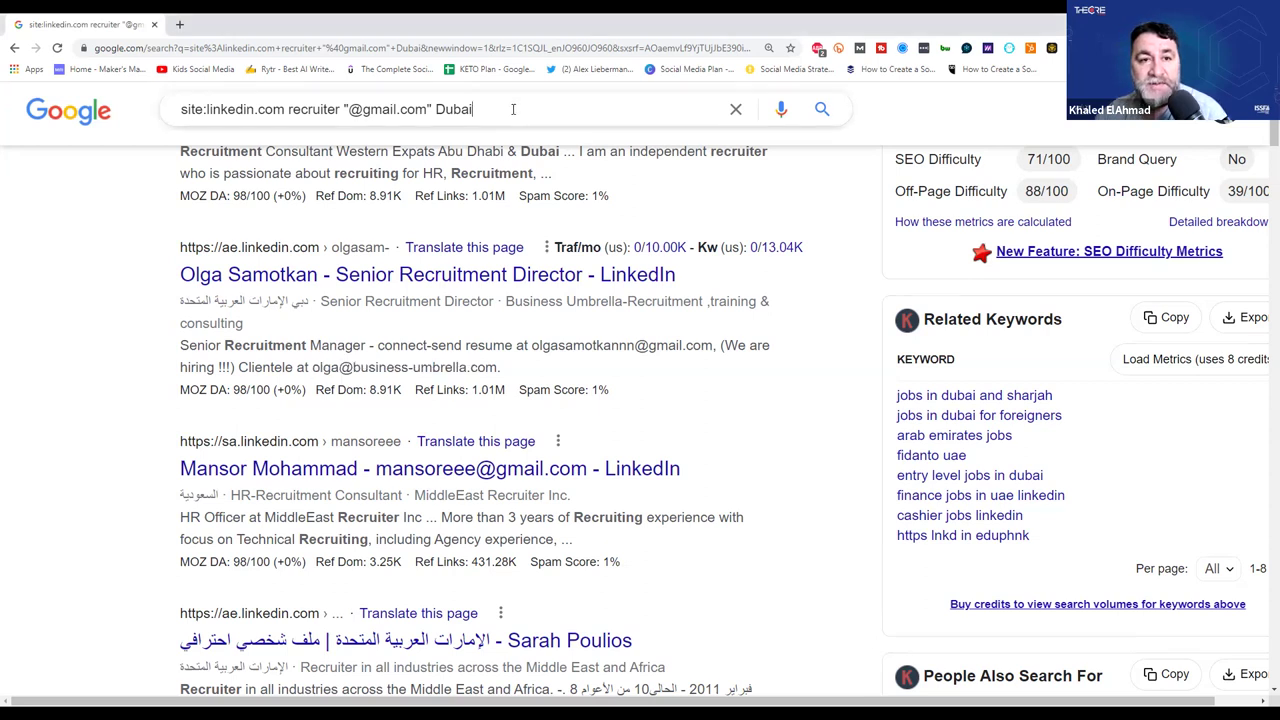
{"action": "triple_click", "coordinate": [287, 118]}
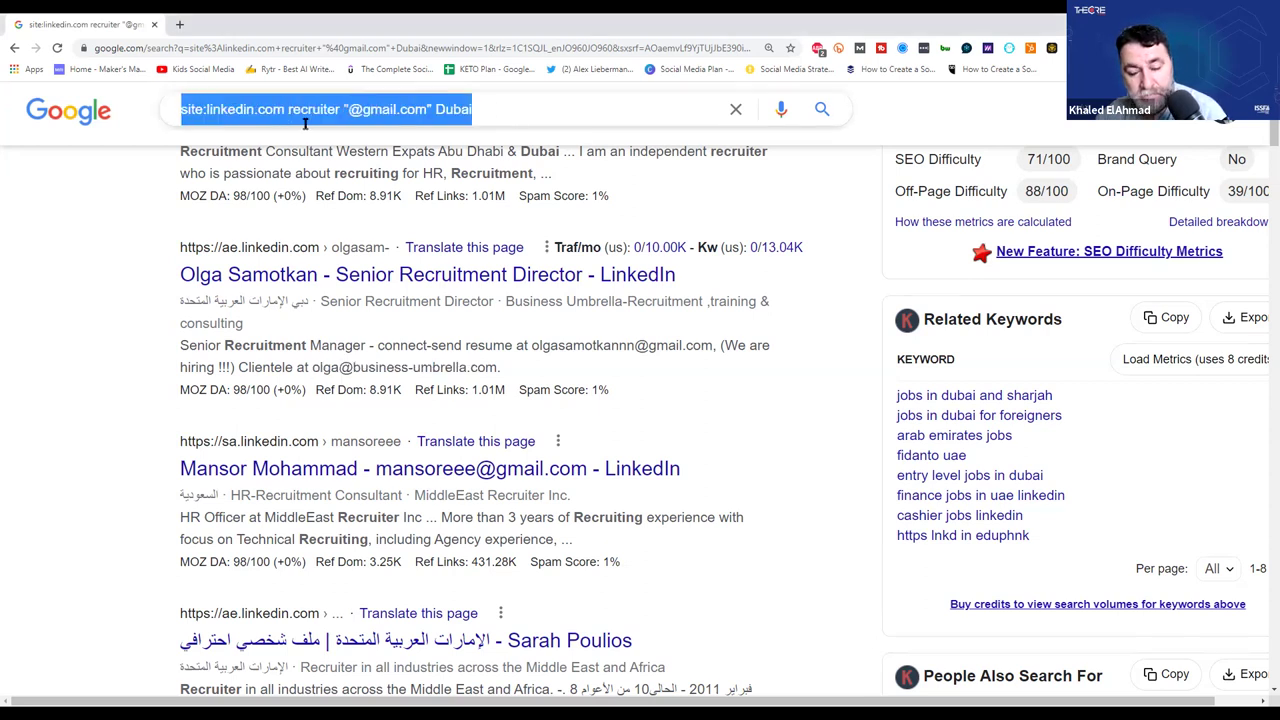
{"action": "type", "text": "site:linkedin.com CEO \"@gmail.com\" Amman"}
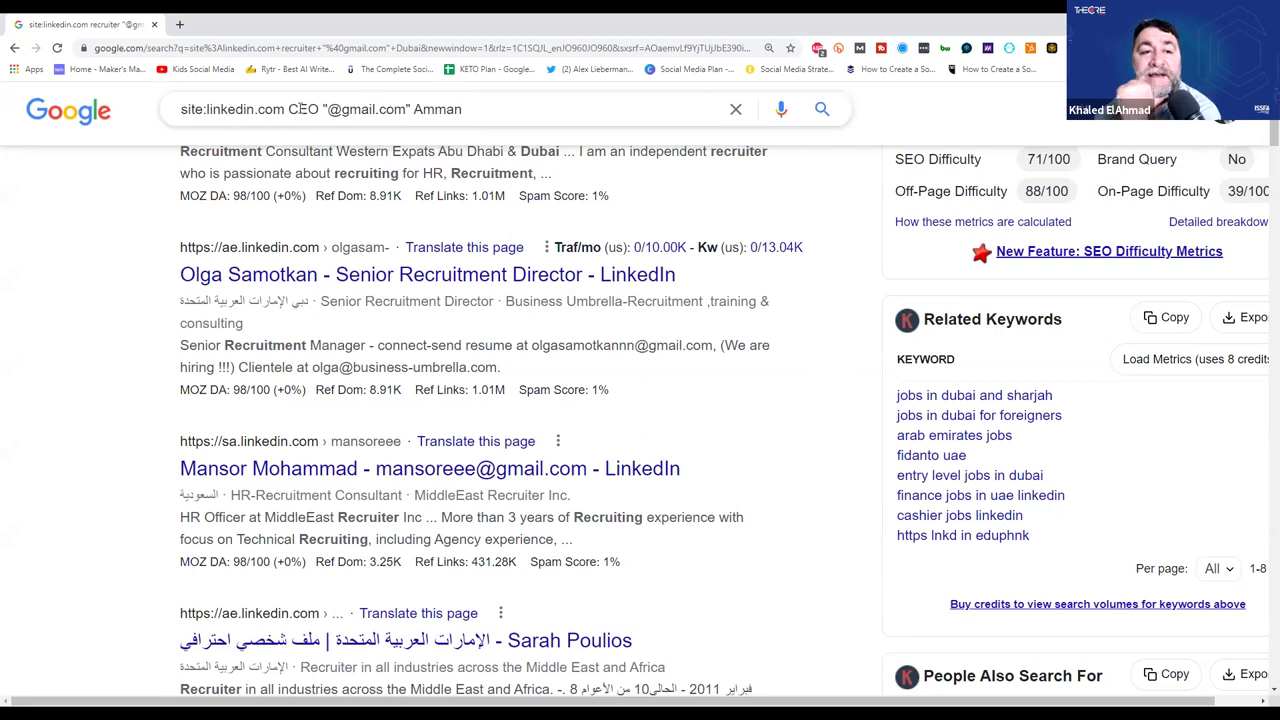
{"action": "left_click_drag", "start_coordinate": [289, 109], "coordinate": [314, 108]}
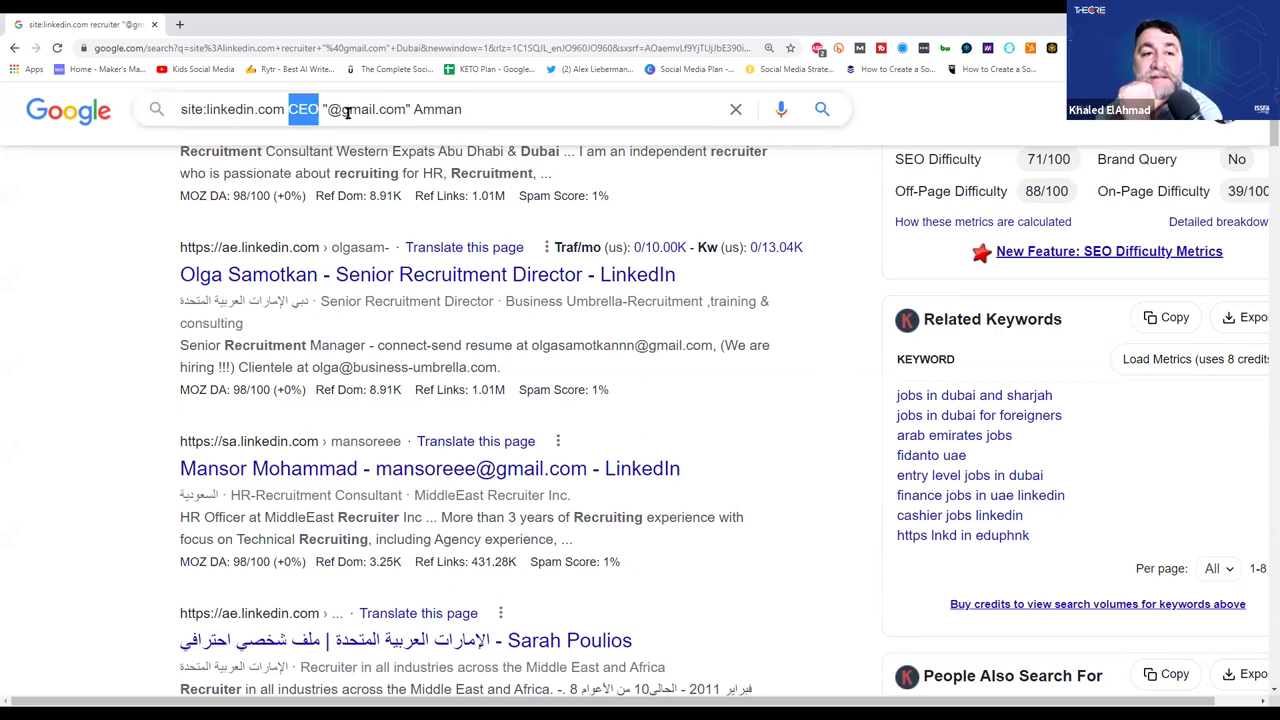
{"action": "left_click", "coordinate": [346, 109]}
{"action": "left_click", "coordinate": [518, 109]}
{"action": "key", "text": "Return"}
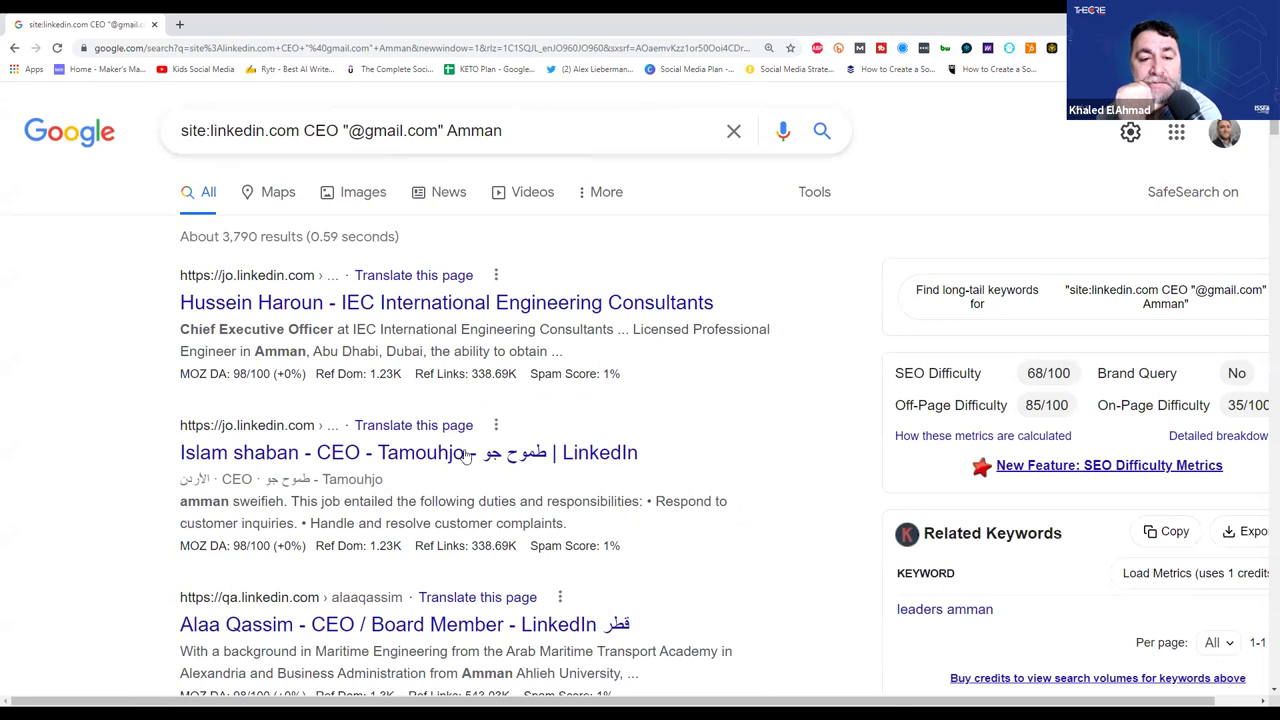
{"action": "scroll", "coordinate": [220, 518], "scroll_direction": "down", "scroll_amount": 3}
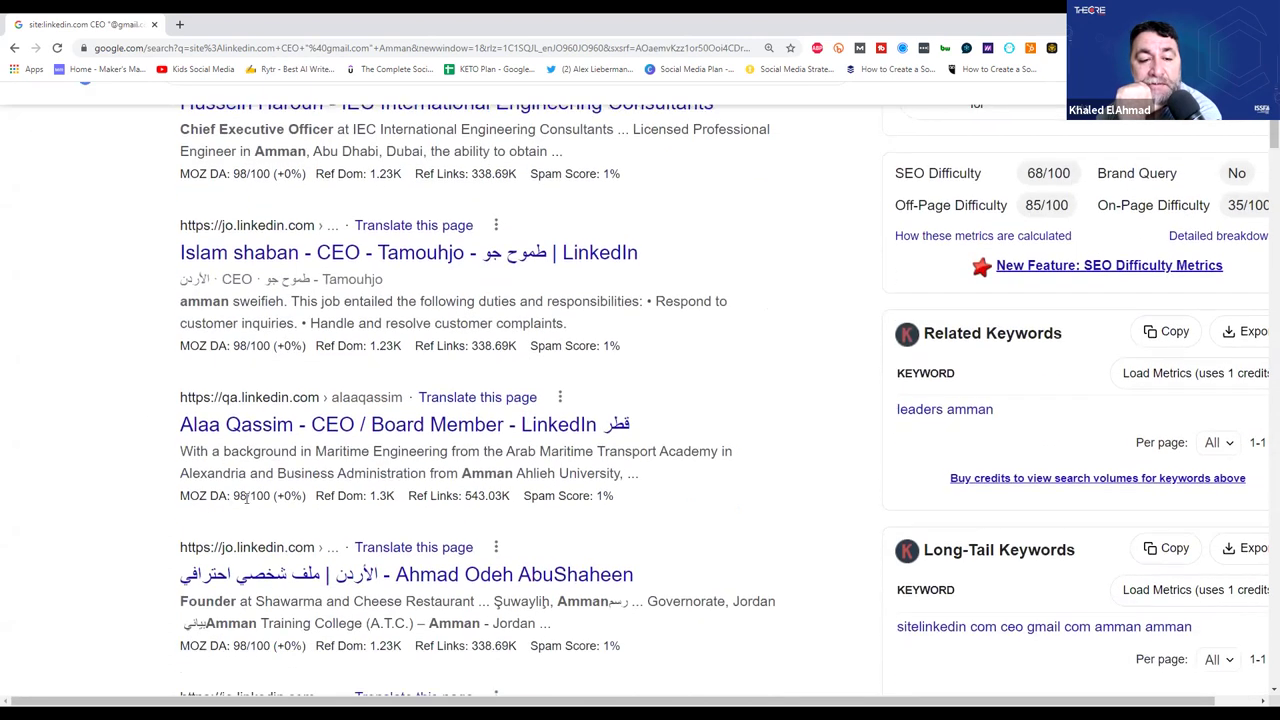
{"action": "scroll", "coordinate": [300, 486], "scroll_direction": "down", "scroll_amount": 1}
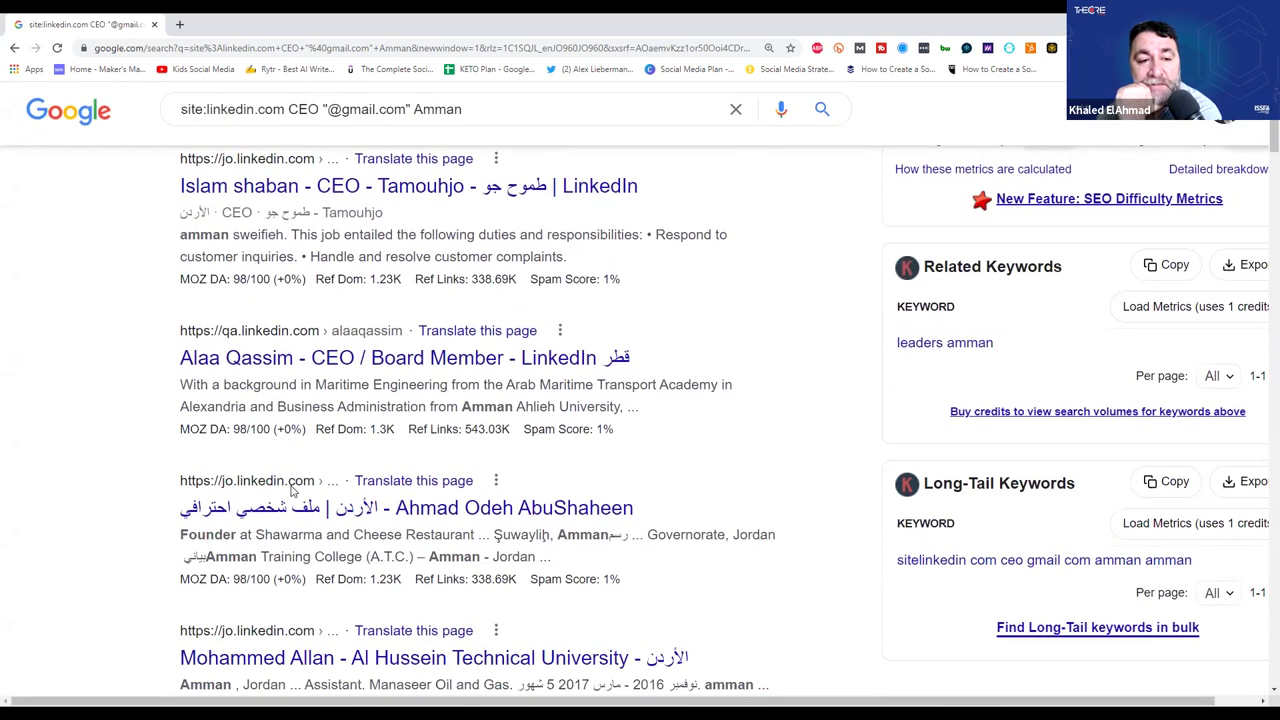
{"action": "scroll", "coordinate": [272, 485], "scroll_direction": "down", "scroll_amount": 3}
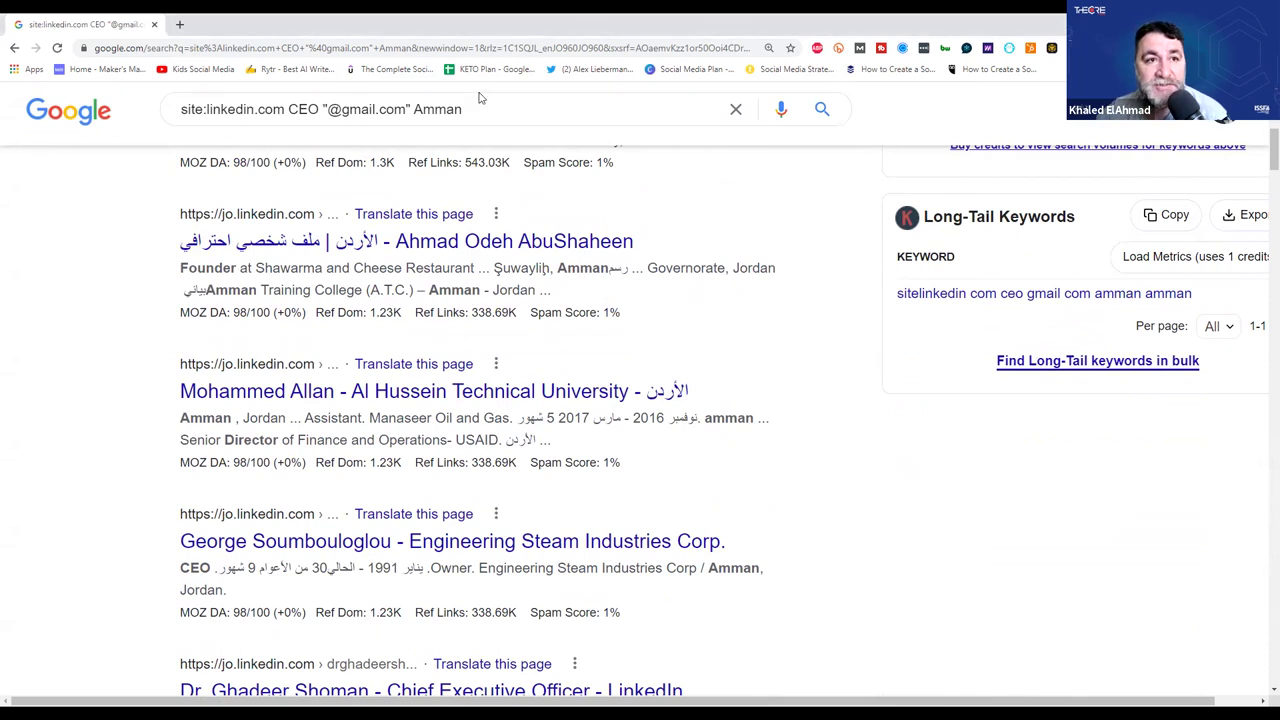
{"action": "left_click", "coordinate": [180, 23]}
{"action": "left_click", "coordinate": [654, 48]}
{"action": "type", "text": "https://miniwebtool.com/url-extractor/"}
{"action": "key", "text": "Return"}
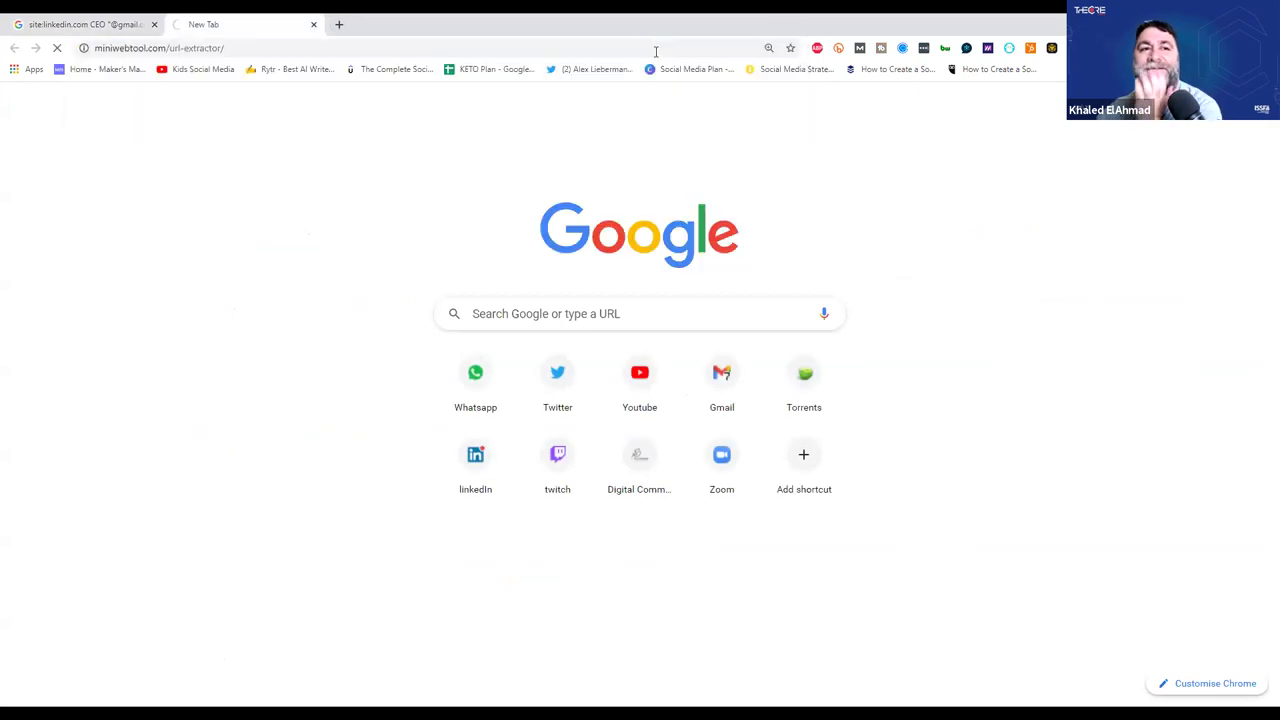
Copy the text of the Google results for the Amman CEO search, starting from the first LinkedIn listing.
{"action": "left_click", "coordinate": [94, 20]}
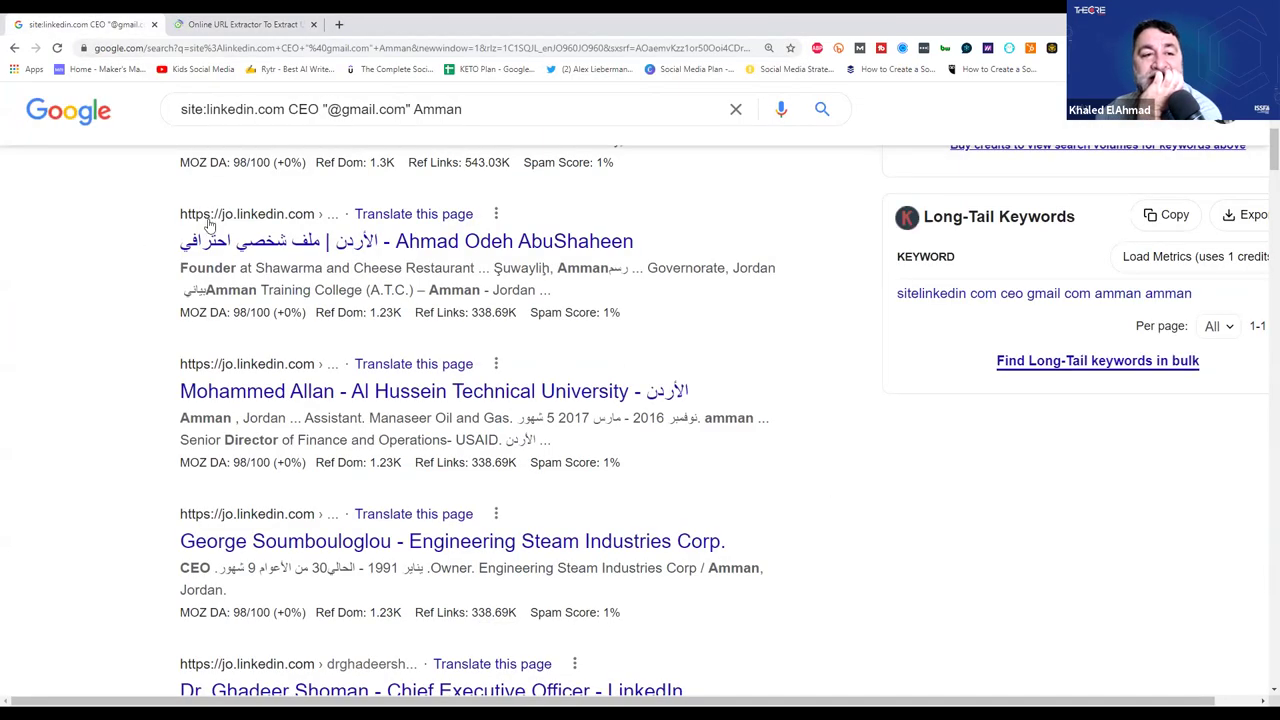
{"action": "scroll", "coordinate": [208, 224], "scroll_direction": "up", "scroll_amount": 5}
{"action": "left_click_drag", "start_coordinate": [193, 281], "coordinate": [258, 560]}
{"action": "scroll", "coordinate": [193, 650], "scroll_direction": "down", "scroll_amount": 5}
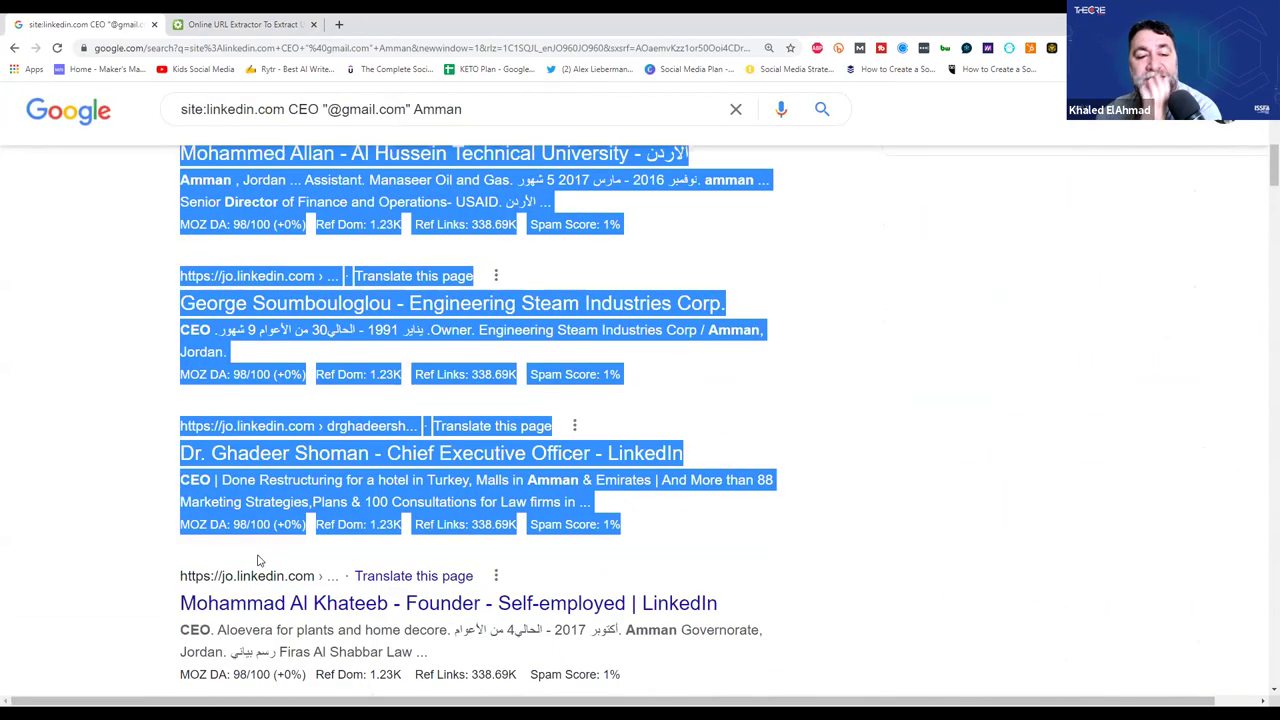
Paste the copied search results into the miniwebtool URL Extractor and extract the URLs.
{"action": "left_click", "coordinate": [226, 18]}
{"action": "left_click", "coordinate": [394, 300]}
{"action": "key", "text": "ctrl+v"}
{"action": "left_click", "coordinate": [480, 462]}
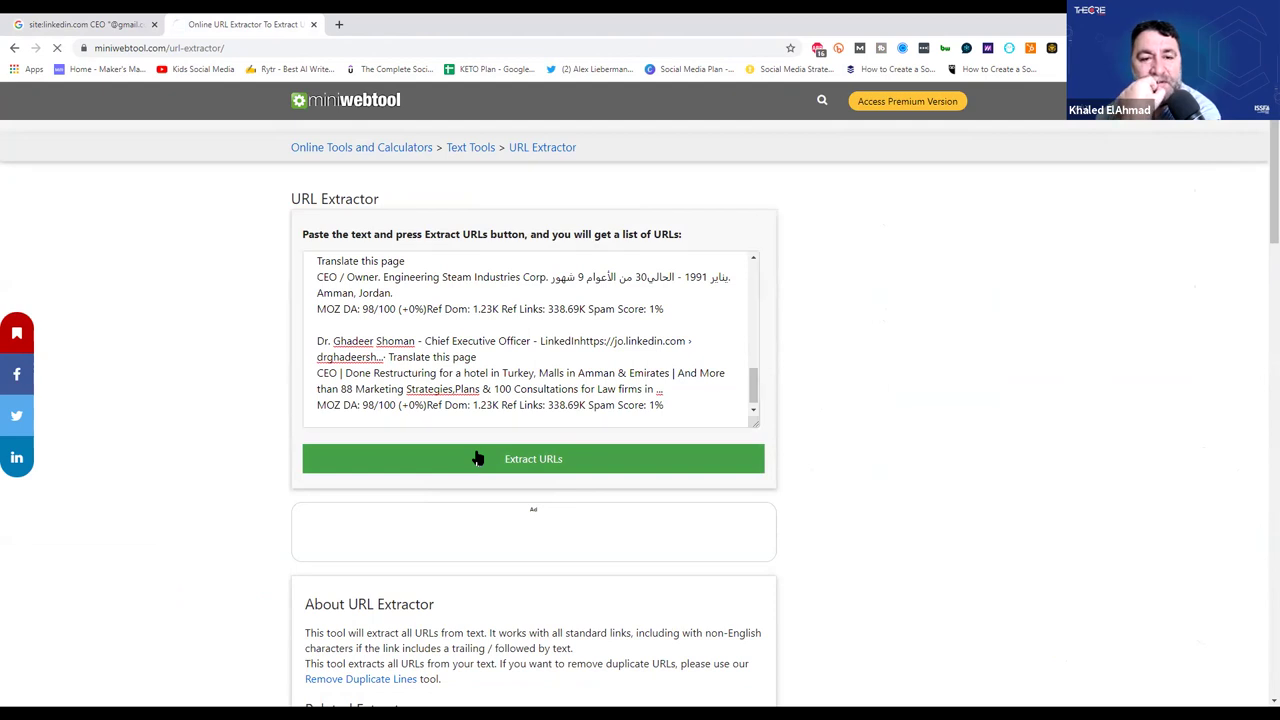
{"action": "left_click", "coordinate": [477, 457]}
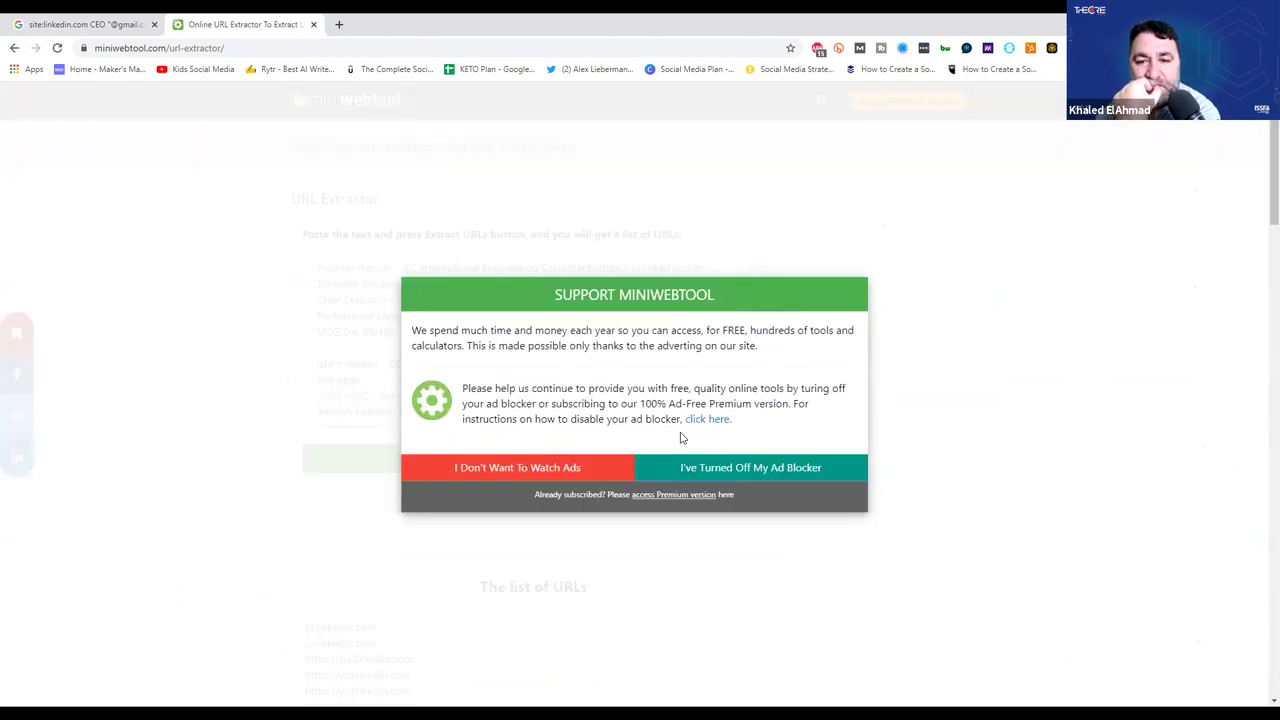
Turn off Adblock Plus for miniwebtool.com, refresh the page and look for the list of extracted URLs.
{"action": "left_click", "coordinate": [818, 50]}
{"action": "left_click", "coordinate": [804, 133]}
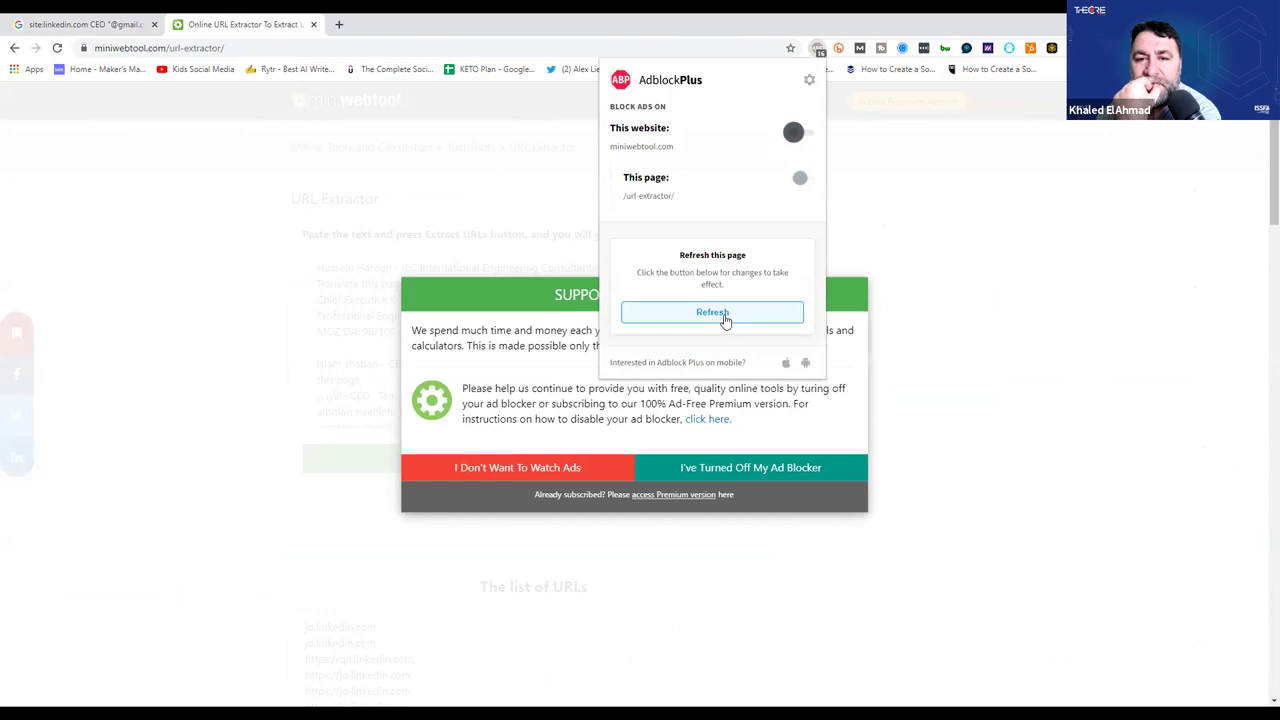
{"action": "left_click", "coordinate": [725, 318]}
{"action": "left_click", "coordinate": [692, 148]}
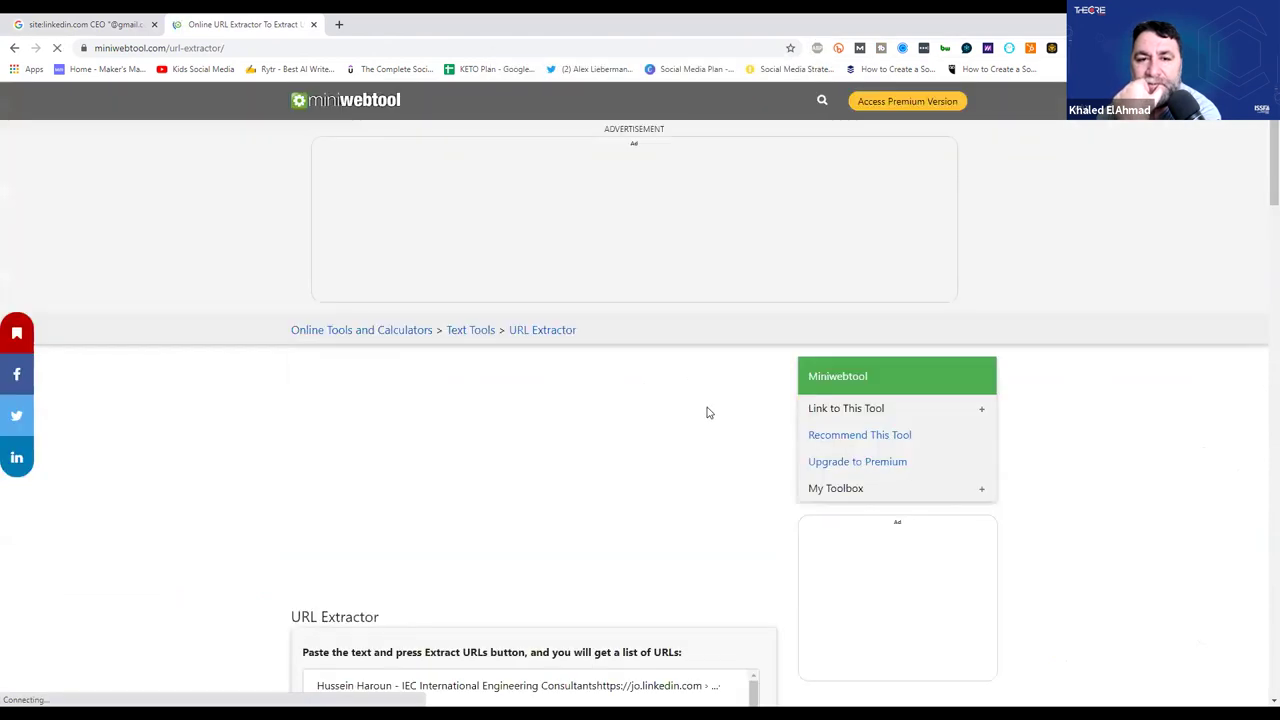
{"action": "scroll", "coordinate": [646, 443], "scroll_direction": "down", "scroll_amount": 3}
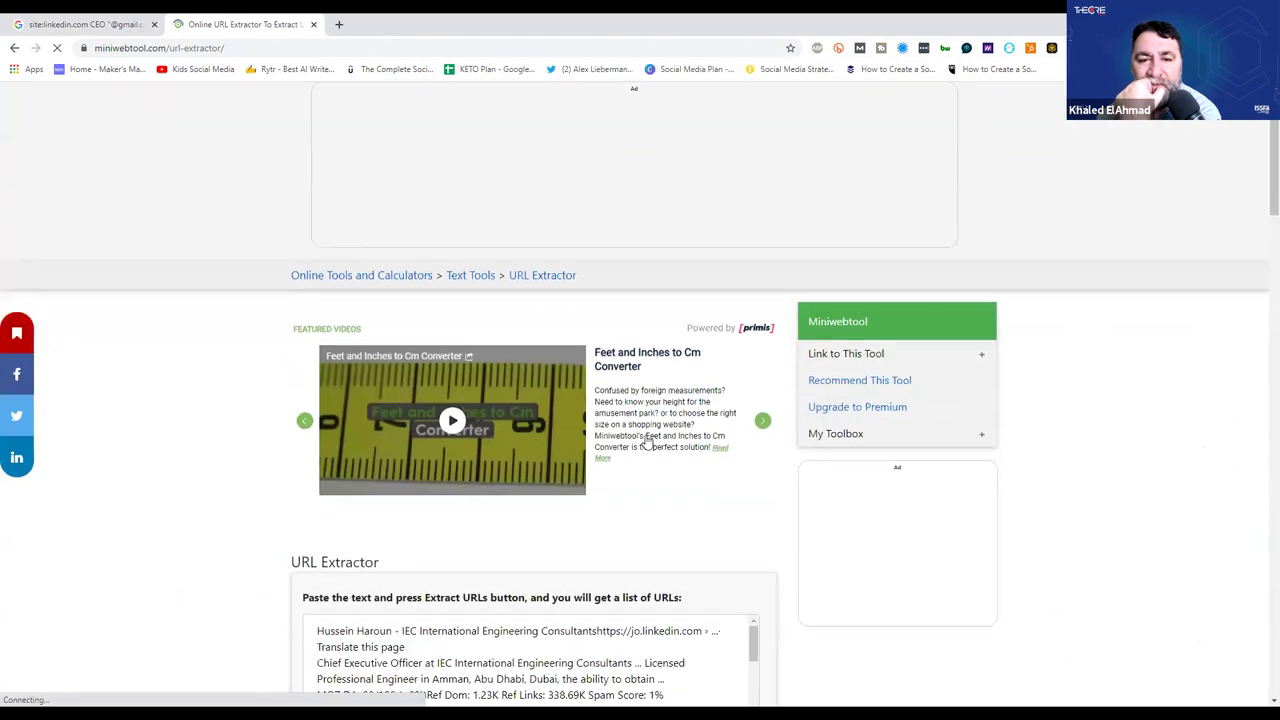
{"action": "left_click", "coordinate": [582, 546]}
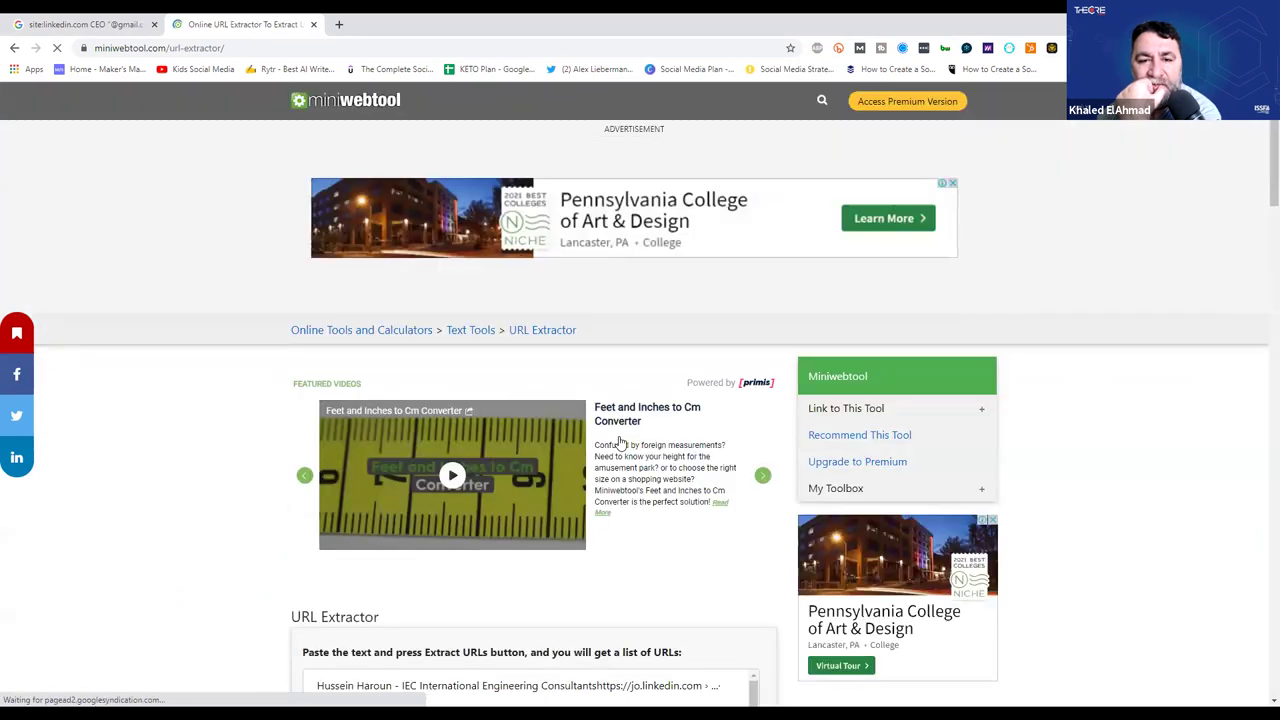
{"action": "scroll", "coordinate": [620, 440], "scroll_direction": "down", "scroll_amount": 3}
{"action": "scroll", "coordinate": [620, 440], "scroll_direction": "down", "scroll_amount": 2}
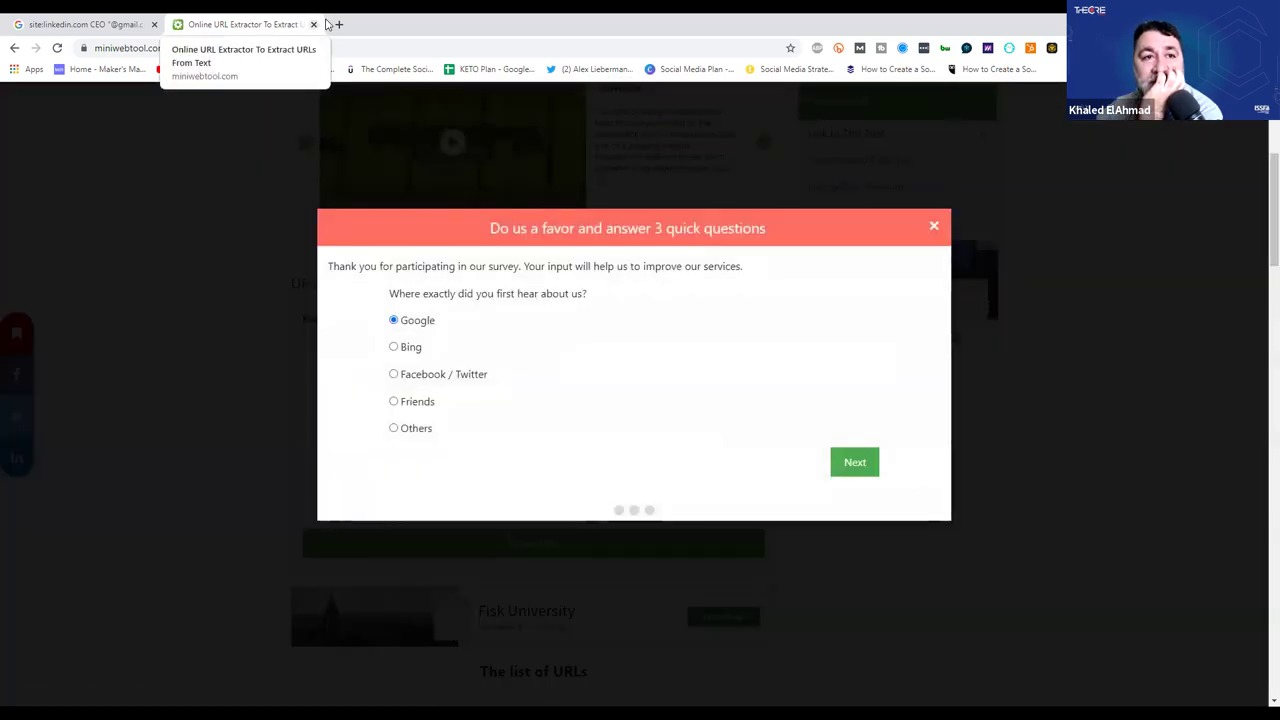
Close the URL extractor page and return to the Google results for the Amman CEO search.
{"action": "left_click", "coordinate": [313, 24]}
{"action": "left_click", "coordinate": [129, 260]}
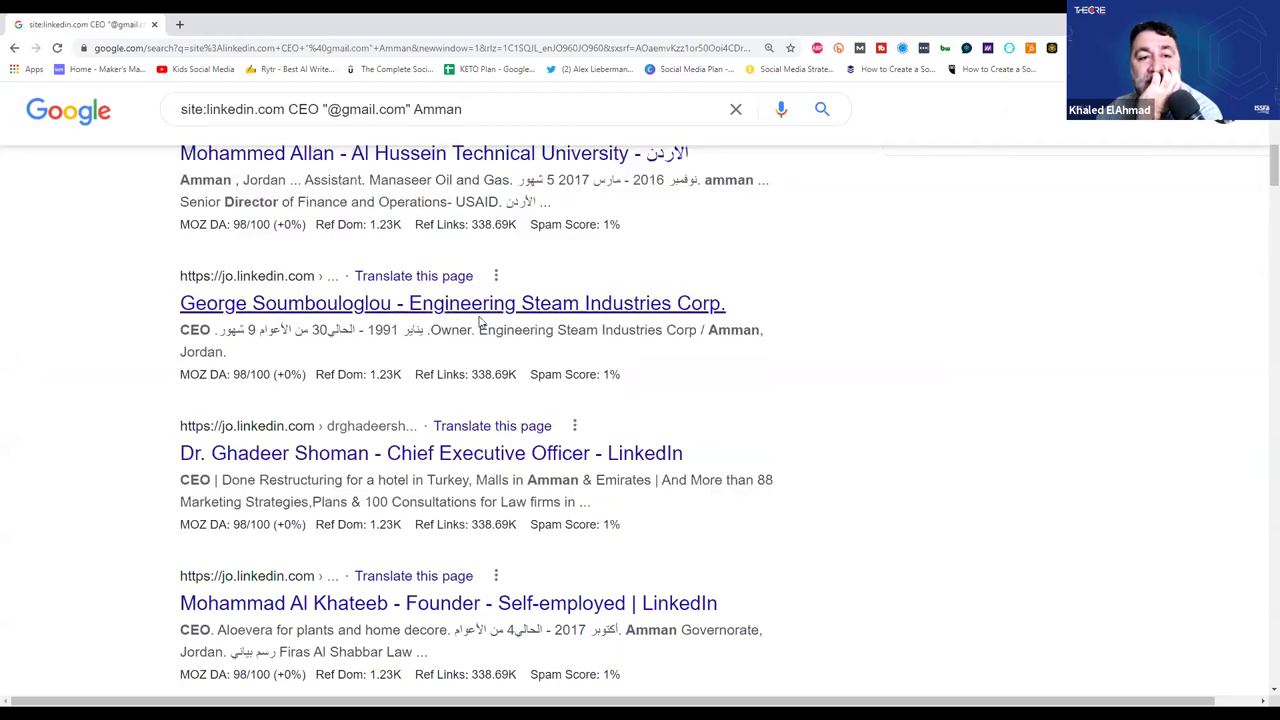
{"action": "scroll", "coordinate": [481, 238], "scroll_direction": "up", "scroll_amount": 2}
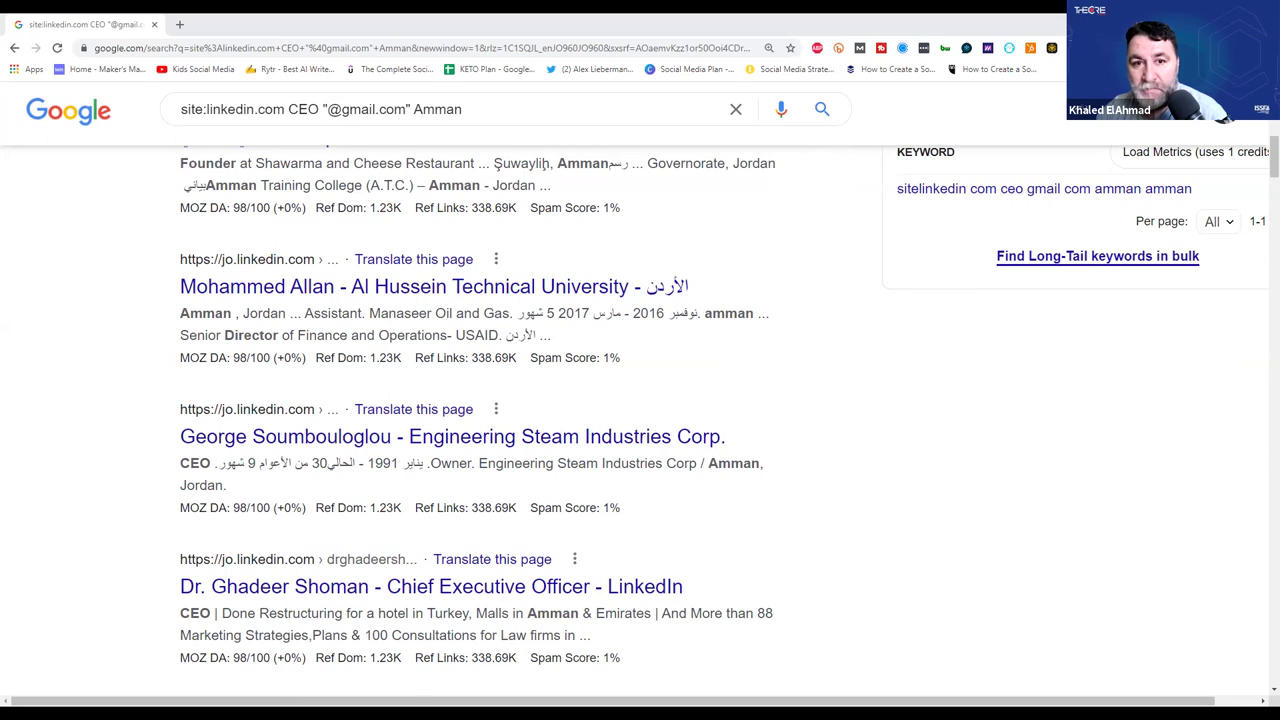
{"action": "left_click_drag", "start_coordinate": [500, 110], "coordinate": [95, 93]}
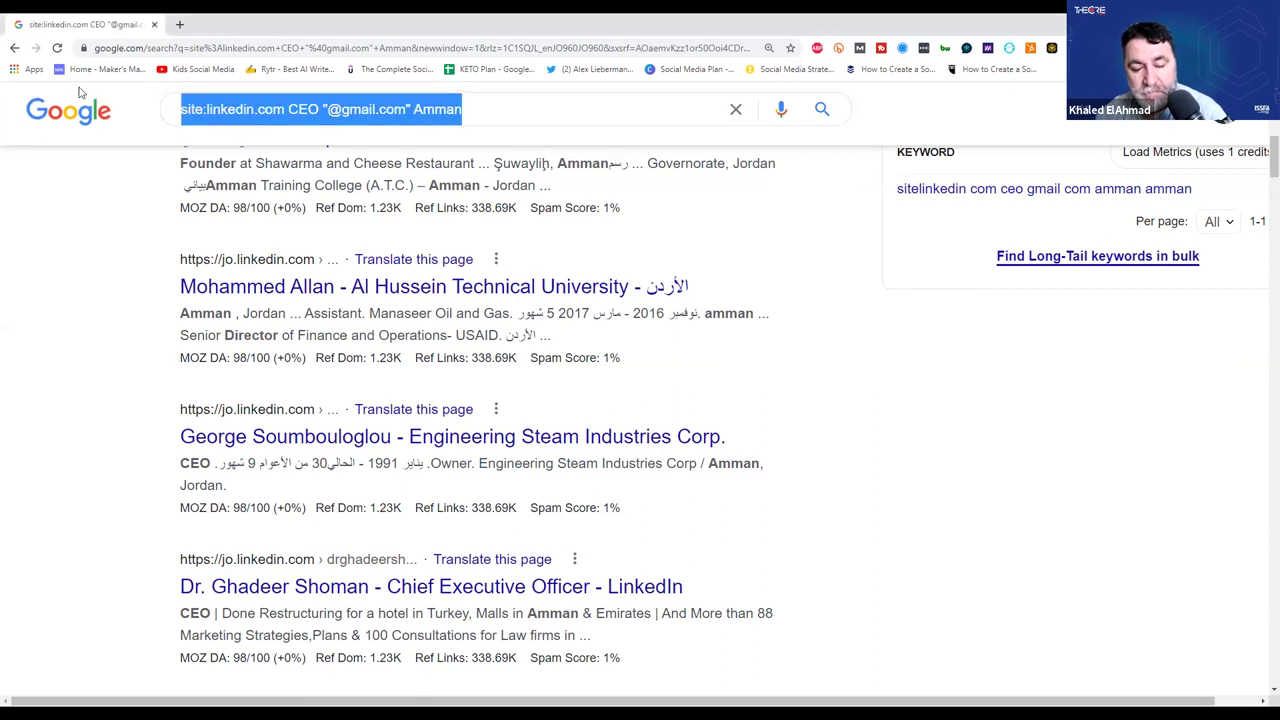
{"action": "type", "text": "site:instagram.com fashion \"@gmail.com\" Amman"}
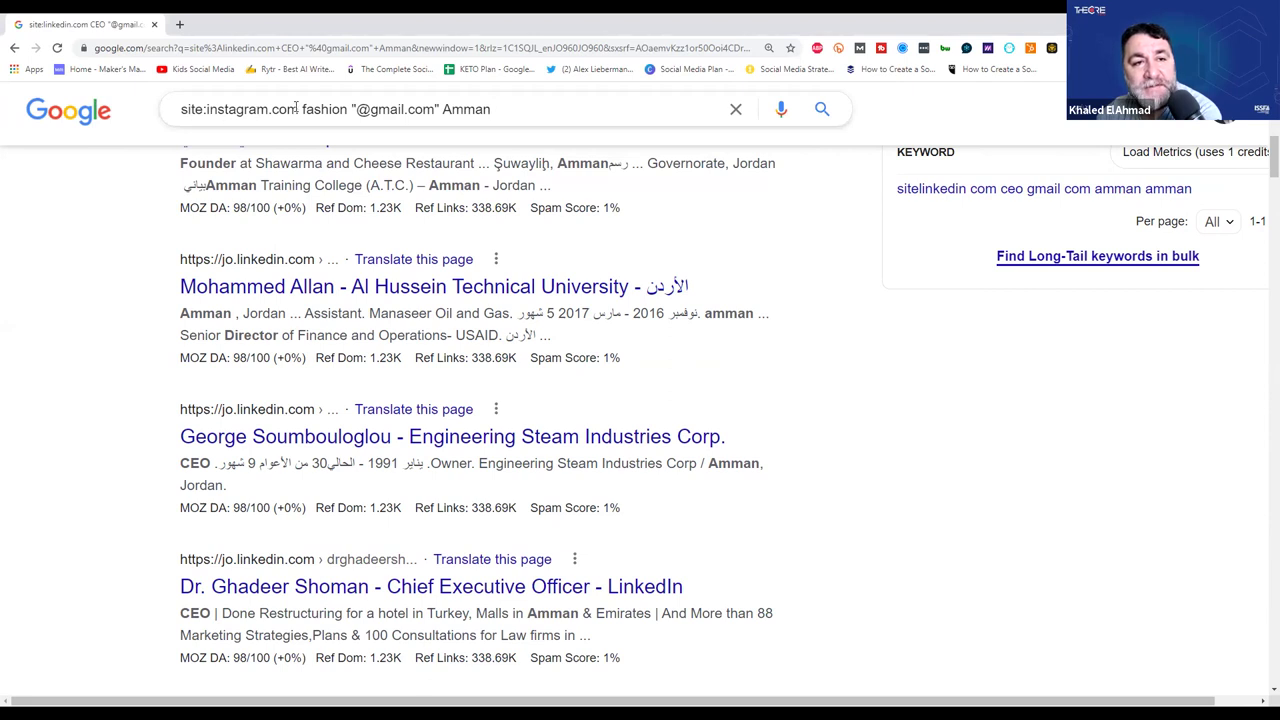
{"action": "left_click_drag", "start_coordinate": [303, 108], "coordinate": [354, 110]}
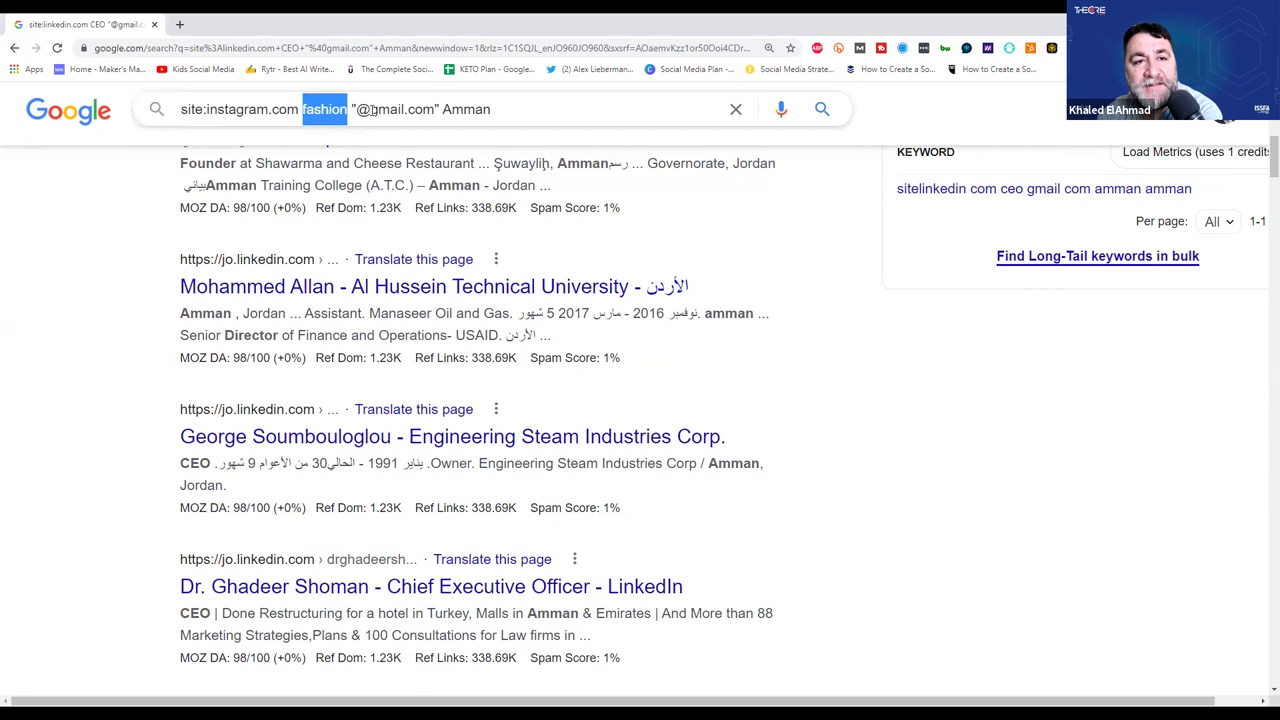
{"action": "left_click", "coordinate": [529, 110]}
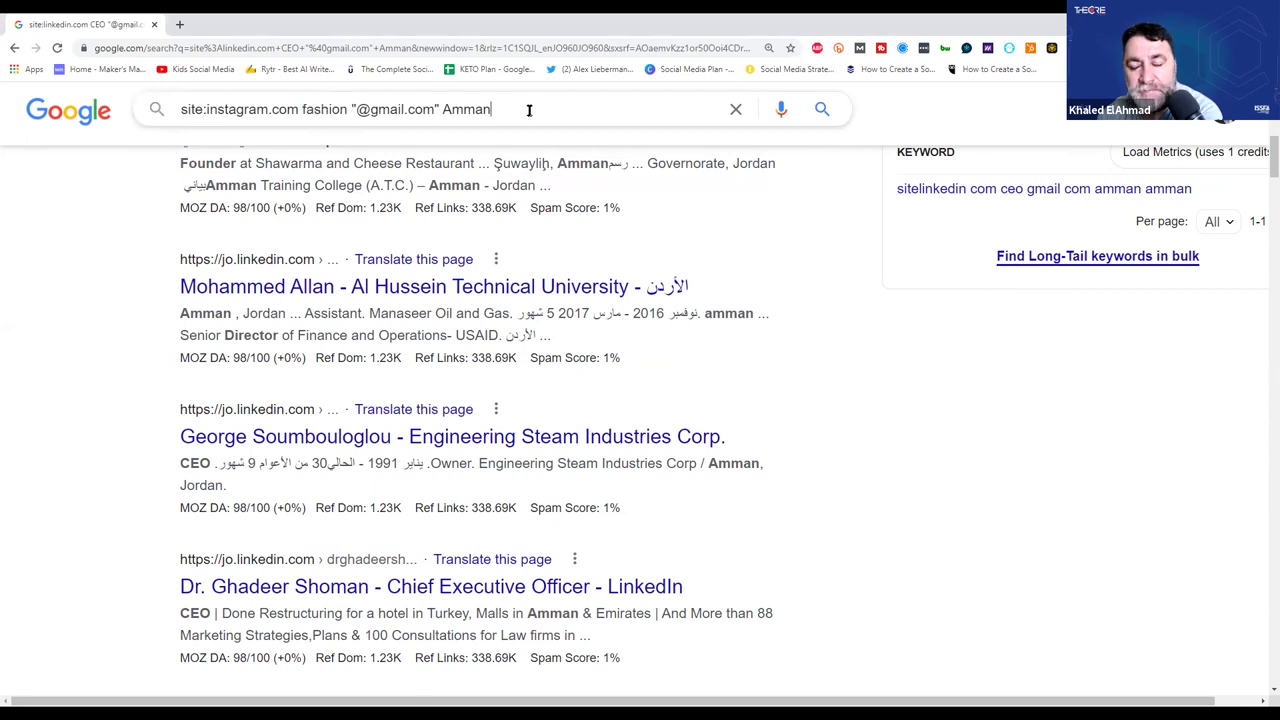
{"action": "key", "text": "Return"}
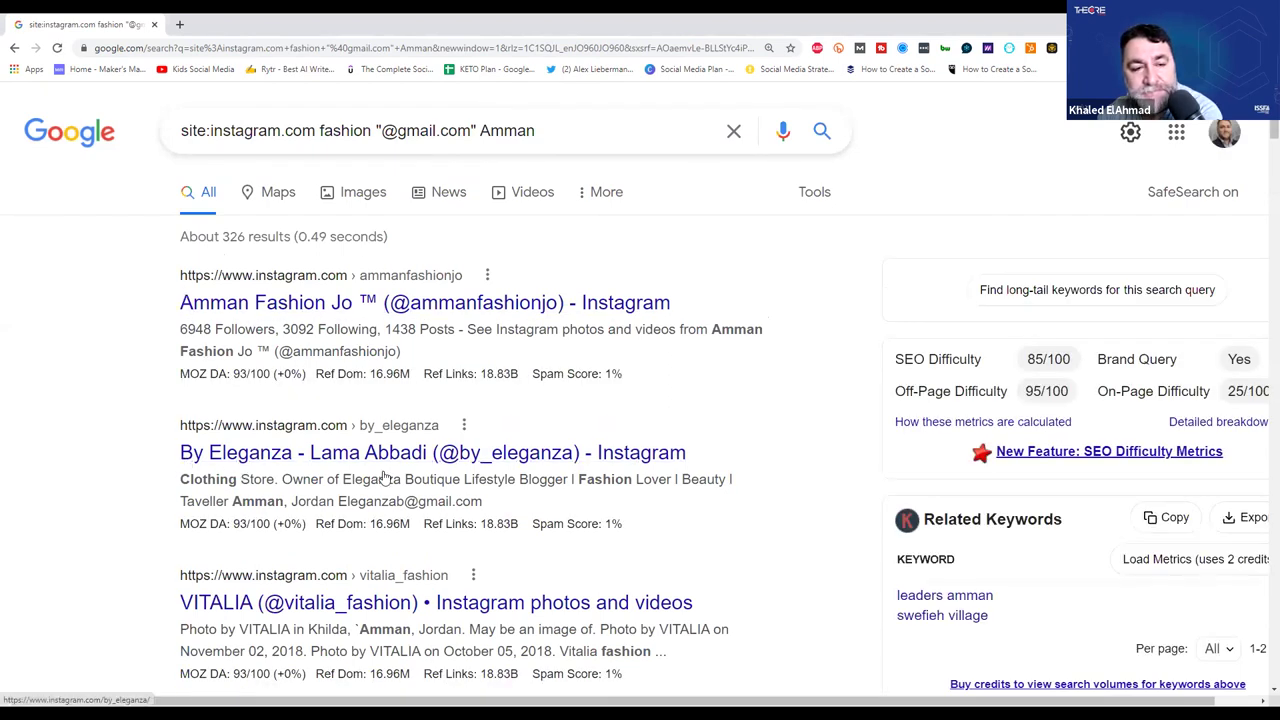
{"action": "scroll", "coordinate": [386, 478], "scroll_direction": "down", "scroll_amount": 5}
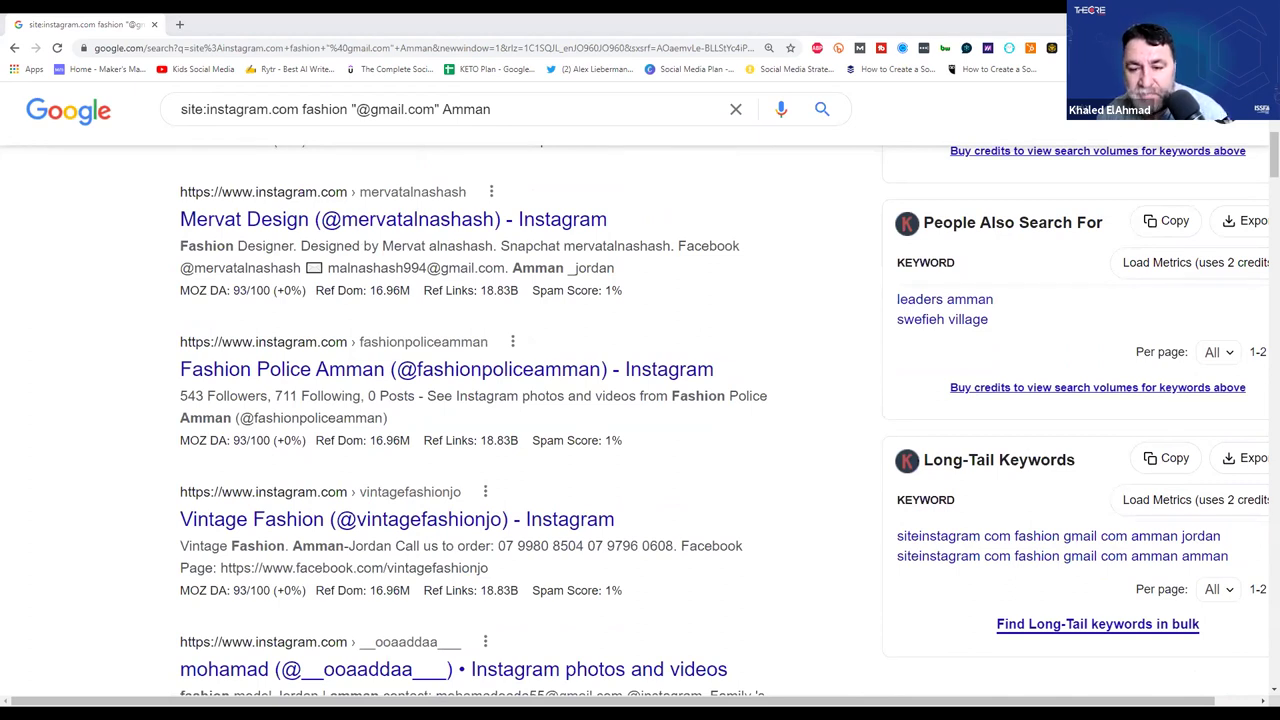
Search Google for site:instagram.com business "+962" Amman.
{"action": "left_click_drag", "start_coordinate": [491, 109], "coordinate": [113, 104]}
{"action": "type", "text": "site:instagram.com business \"+962\" Amman"}
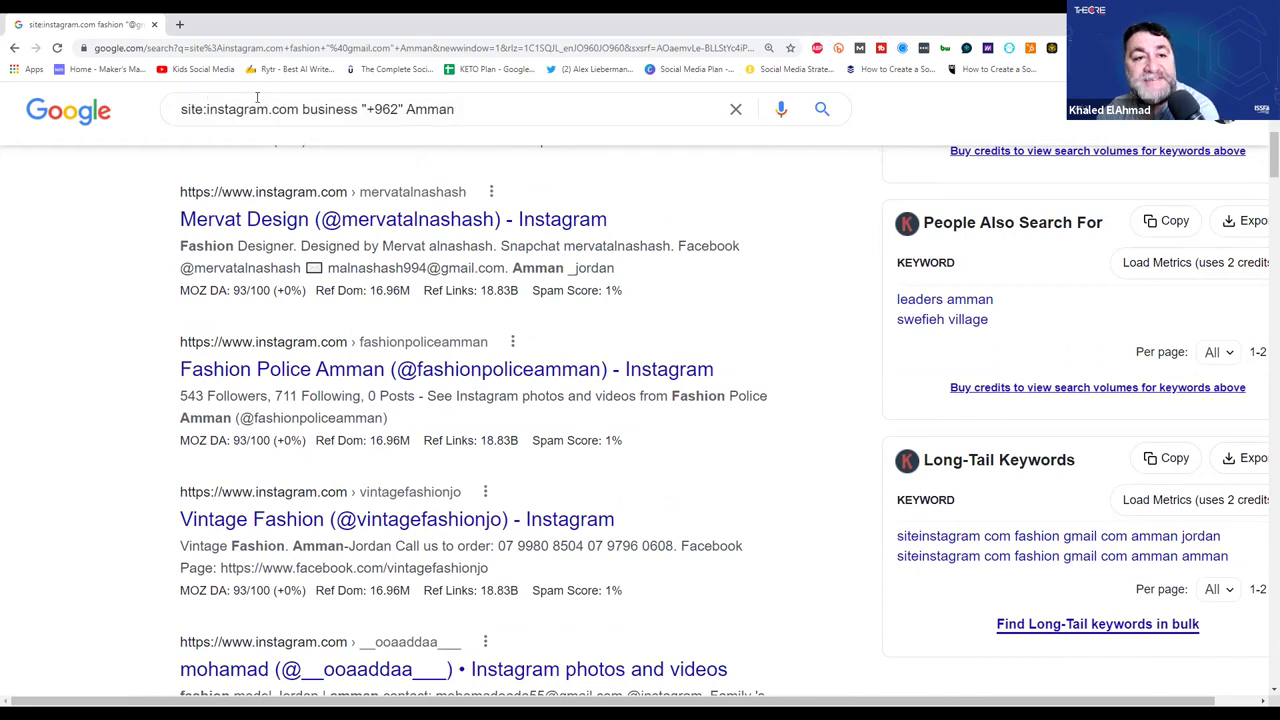
{"action": "left_click_drag", "start_coordinate": [303, 111], "coordinate": [348, 113]}
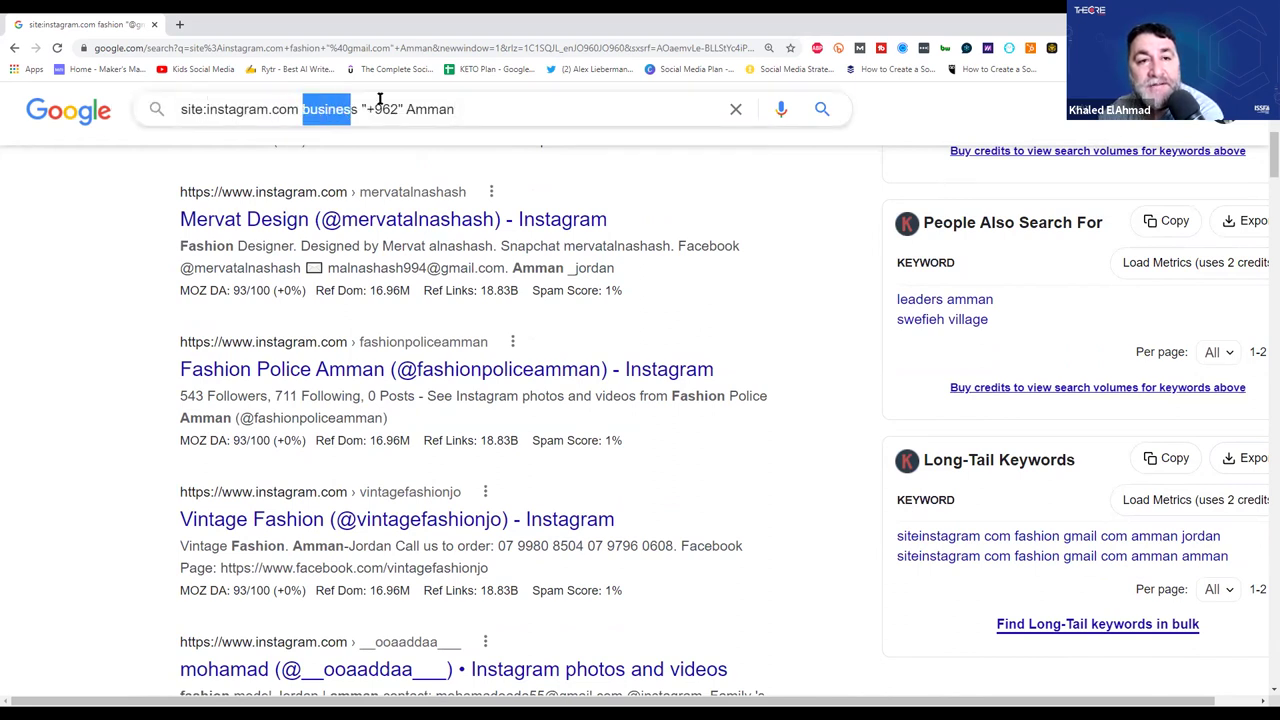
{"action": "left_click", "coordinate": [471, 108]}
{"action": "key", "text": "Return"}
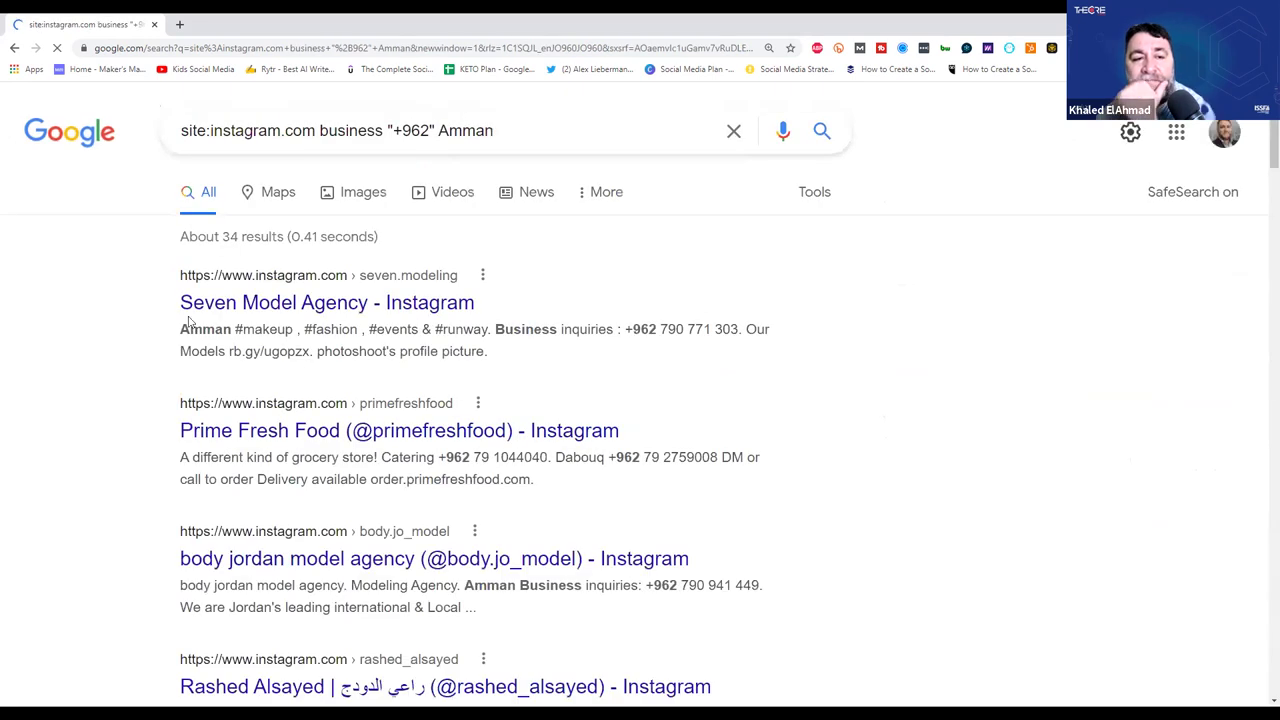
Look over the Instagram business results for Amman, and search Google for site:docs.google.com/spreadsheets investors.
{"action": "scroll", "coordinate": [150, 325], "scroll_direction": "down", "scroll_amount": 2}
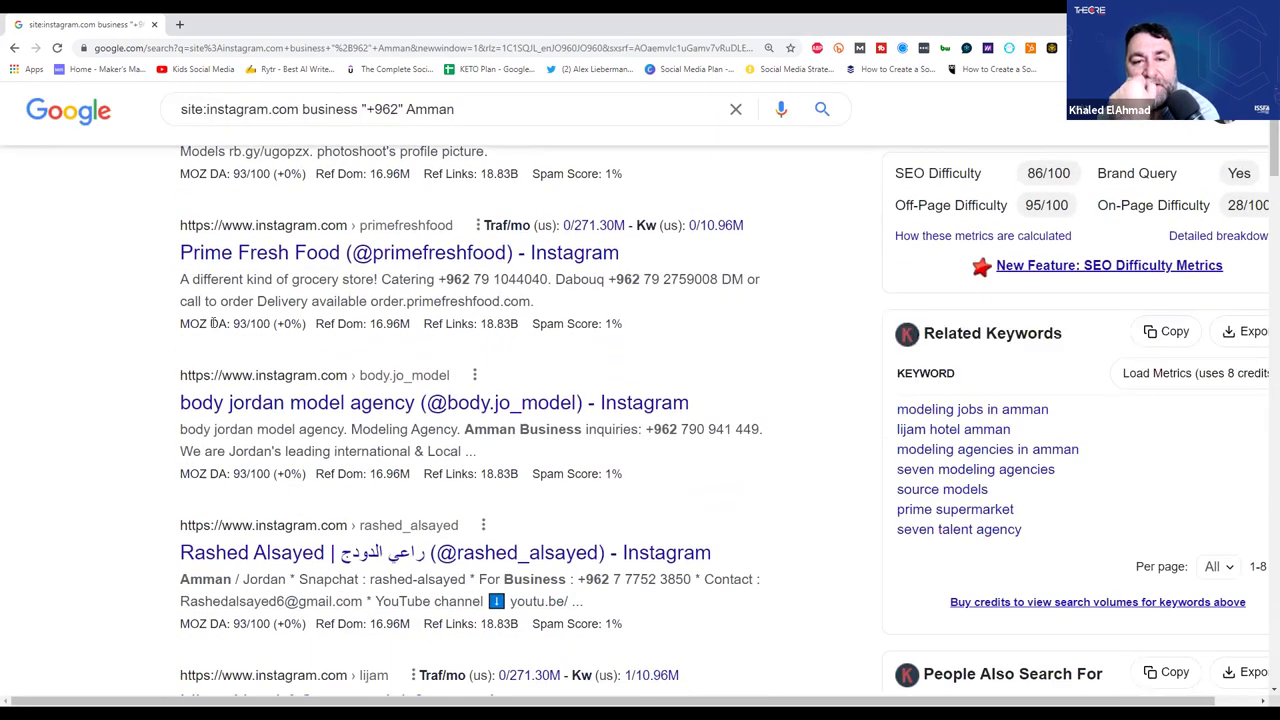
{"action": "left_click", "coordinate": [213, 323]}
{"action": "left_click", "coordinate": [470, 279]}
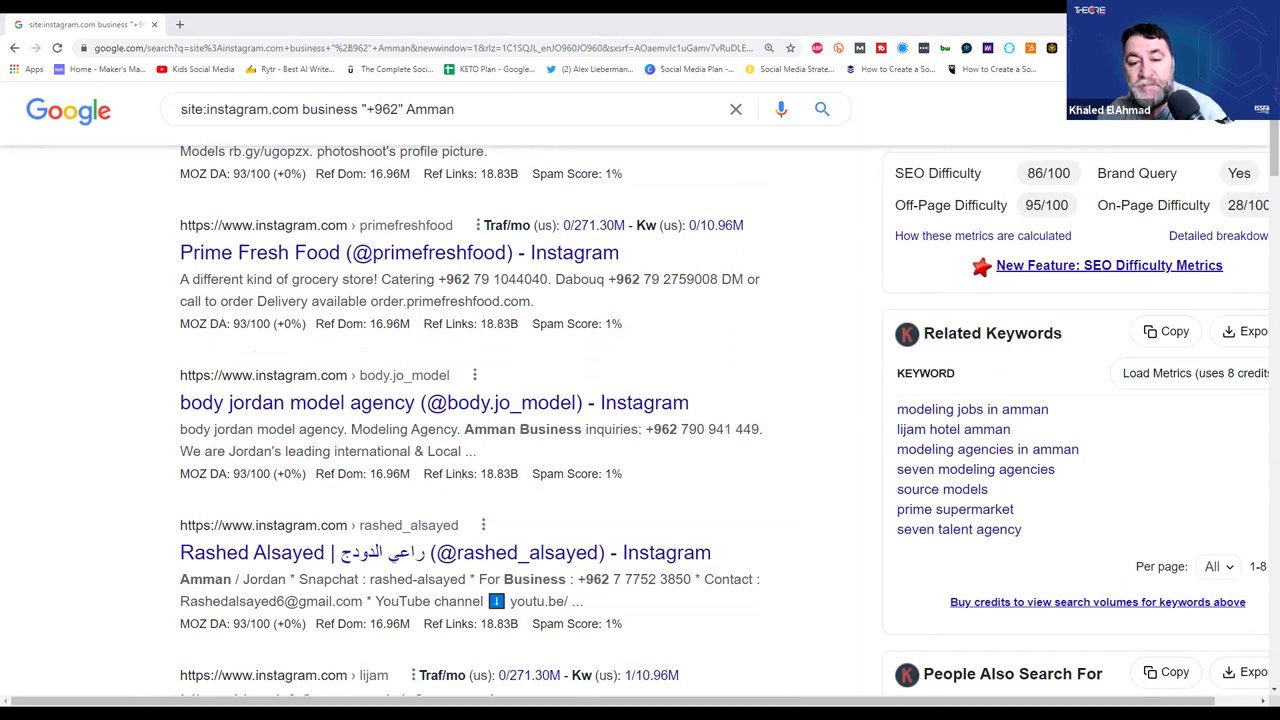
{"action": "triple_click", "coordinate": [338, 108]}
{"action": "type", "text": "site:docs.google.com/spreadsheets investors"}
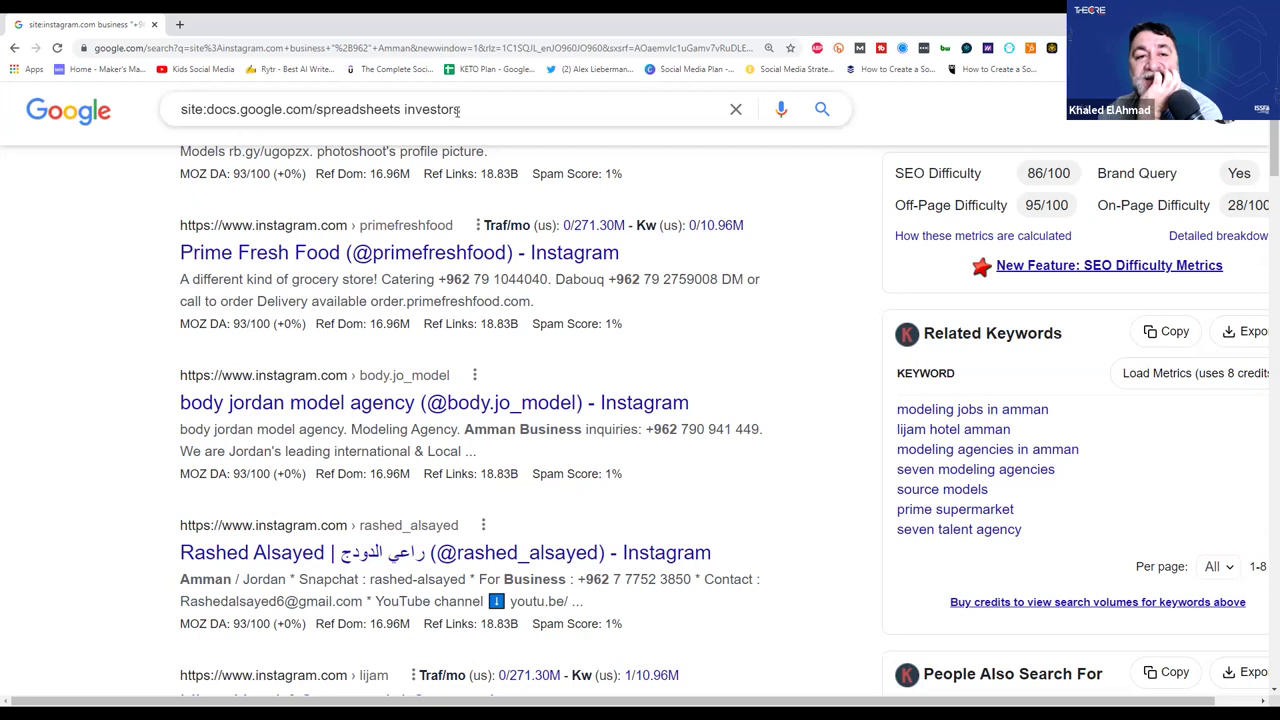
{"action": "key", "text": "Return"}
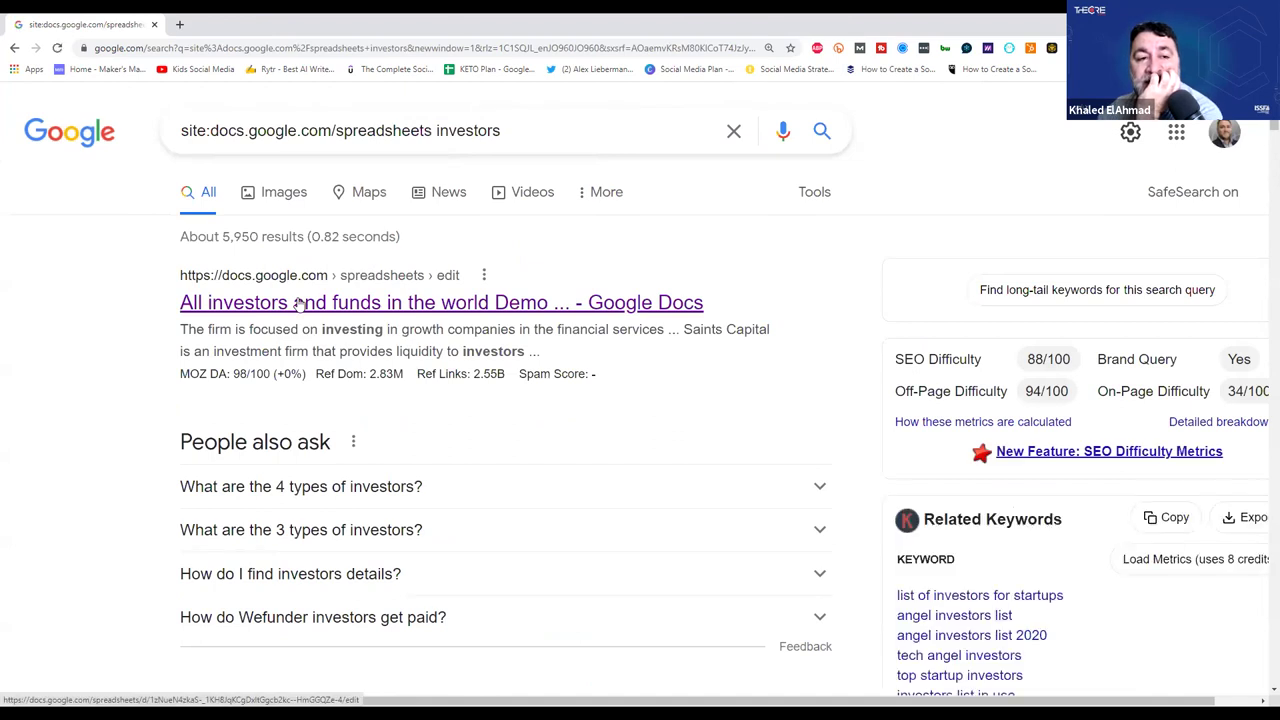
Open the "All investors and funds in the world Demo" spreadsheet and examine its column headings from investor_name to preferred_investment_types.
{"action": "left_click", "coordinate": [298, 303]}
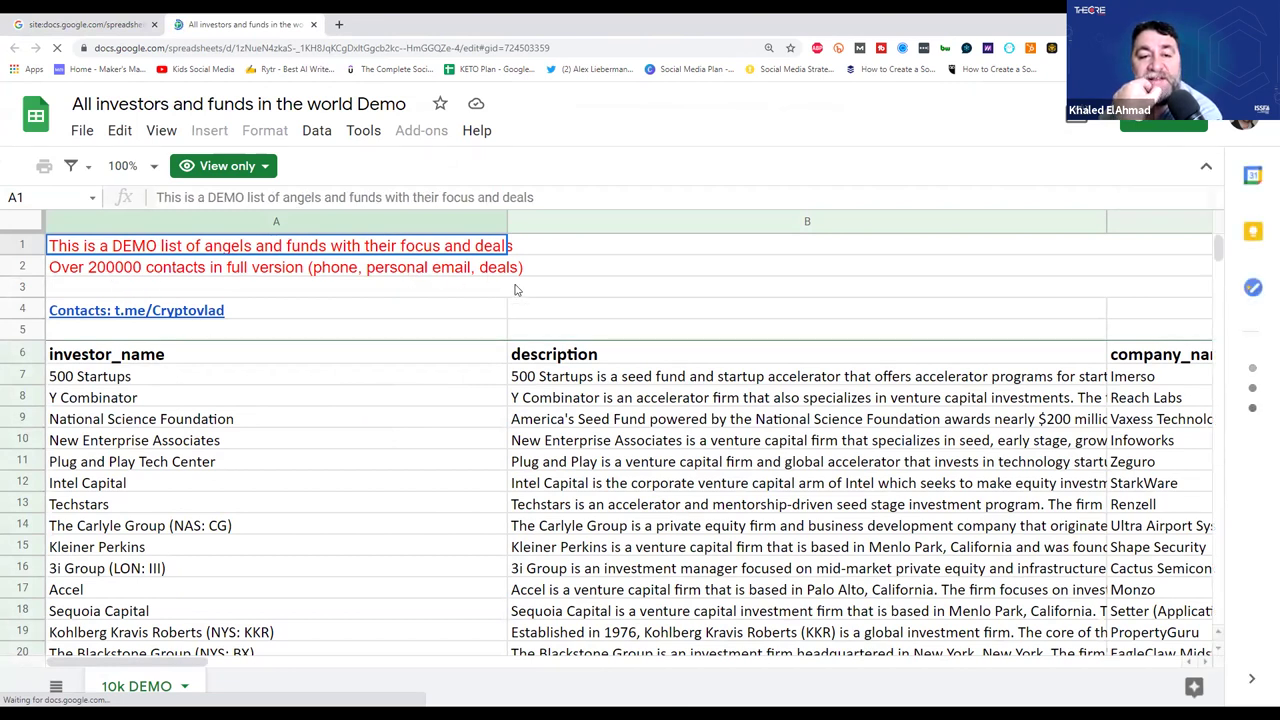
{"action": "left_click", "coordinate": [426, 354]}
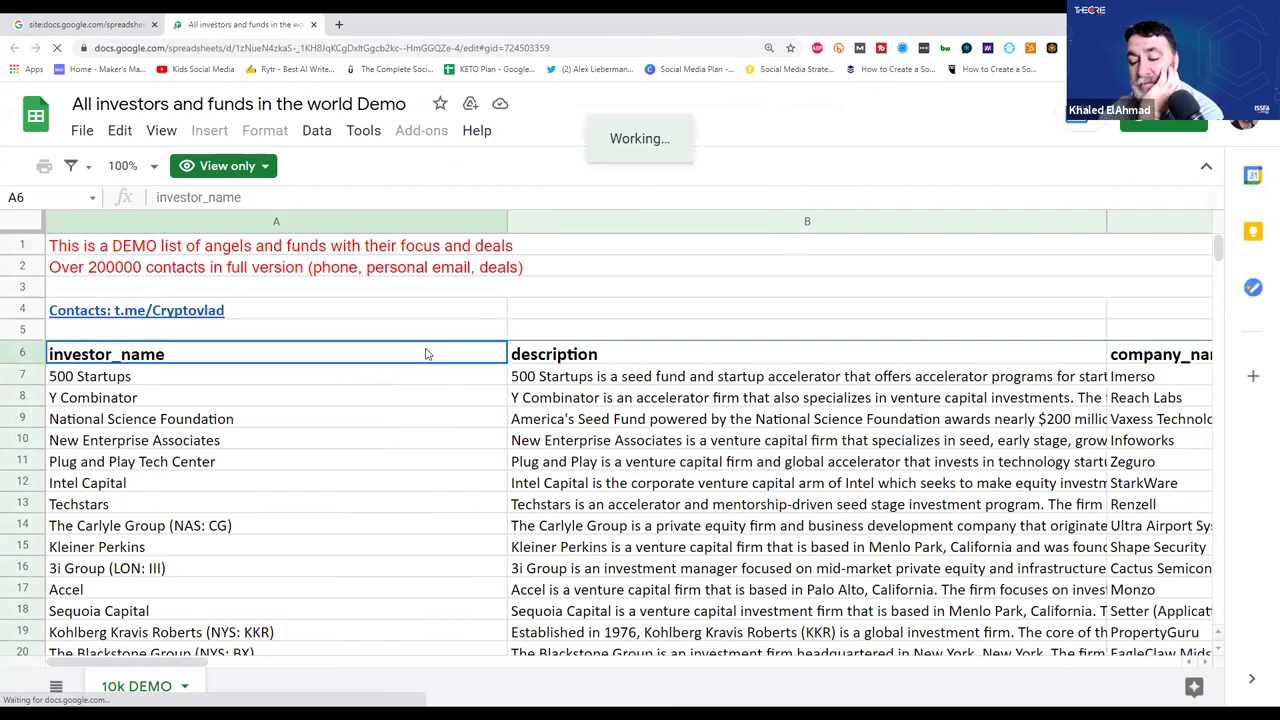
{"action": "key", "text": "Right"}
{"action": "key", "text": "Right"}
{"action": "key", "text": "Right"}
{"action": "key", "text": "Right"}
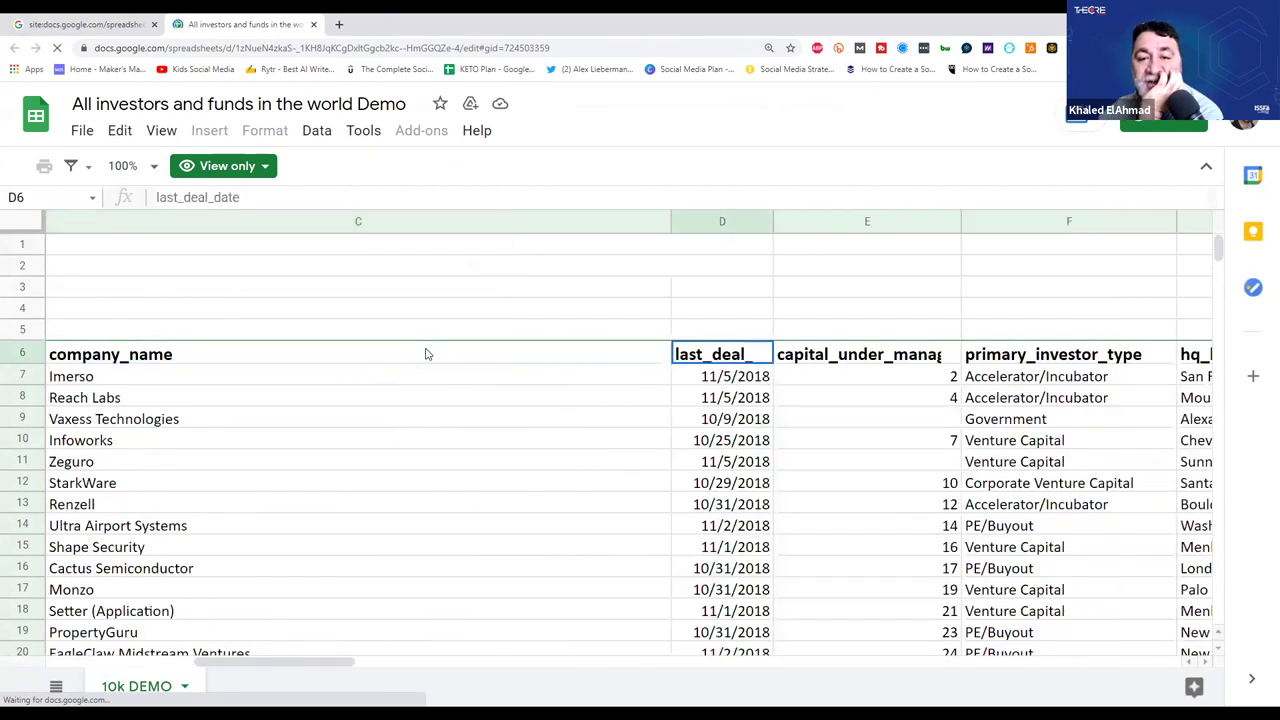
{"action": "key", "text": "Right"}
{"action": "key", "text": "Right"}
{"action": "key", "text": "Right"}
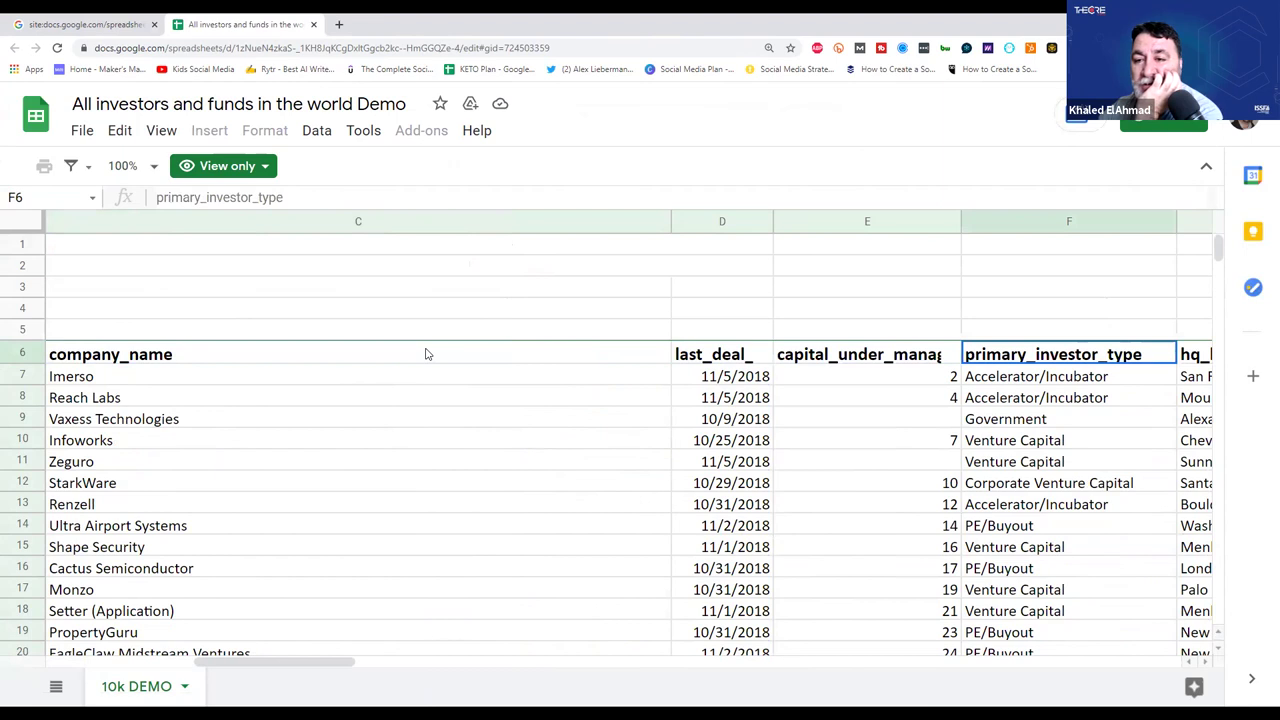
{"action": "key", "text": "Right"}
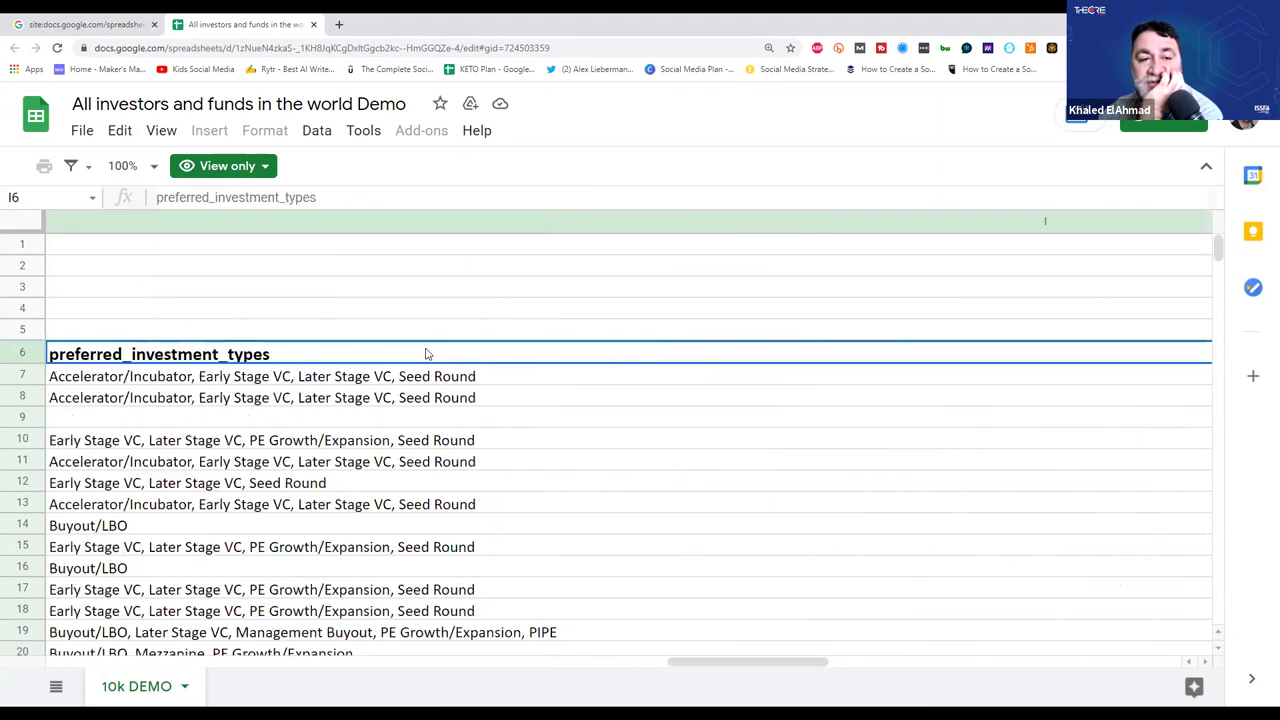
Go back to the investor_name column, look down the list of investors and return to the top of the sheet.
{"action": "key", "text": "Left"}
{"action": "key", "text": "Left"}
{"action": "key", "text": "Left"}
{"action": "key", "text": "Left"}
{"action": "key", "text": "Left"}
{"action": "key", "text": "Left"}
{"action": "key", "text": "Left"}
{"action": "key", "text": "Left"}
{"action": "key", "text": "Down"}
{"action": "key", "text": "Down"}
{"action": "key", "text": "Down"}
{"action": "key", "text": "Down"}
{"action": "key", "text": "Down"}
{"action": "key", "text": "Down"}
{"action": "key", "text": "Down"}
{"action": "key", "text": "Down"}
{"action": "key", "text": "Down"}
{"action": "key", "text": "Down"}
{"action": "key", "text": "Down"}
{"action": "key", "text": "Down"}
{"action": "key", "text": "Down"}
{"action": "key", "text": "Down"}
{"action": "key", "text": "Down"}
{"action": "key", "text": "Down"}
{"action": "key", "text": "Down"}
{"action": "key", "text": "Down"}
{"action": "key", "text": "Down"}
{"action": "key", "text": "Down"}
{"action": "key", "text": "Down"}
{"action": "key", "text": "Down"}
{"action": "key", "text": "Down"}
{"action": "key", "text": "Down"}
{"action": "key", "text": "Down"}
{"action": "key", "text": "Down"}
{"action": "key", "text": "Down"}
{"action": "key", "text": "Down"}
{"action": "key", "text": "Down"}
{"action": "key", "text": "Down"}
{"action": "key", "text": "Down"}
{"action": "key", "text": "Down"}
{"action": "key", "text": "Down"}
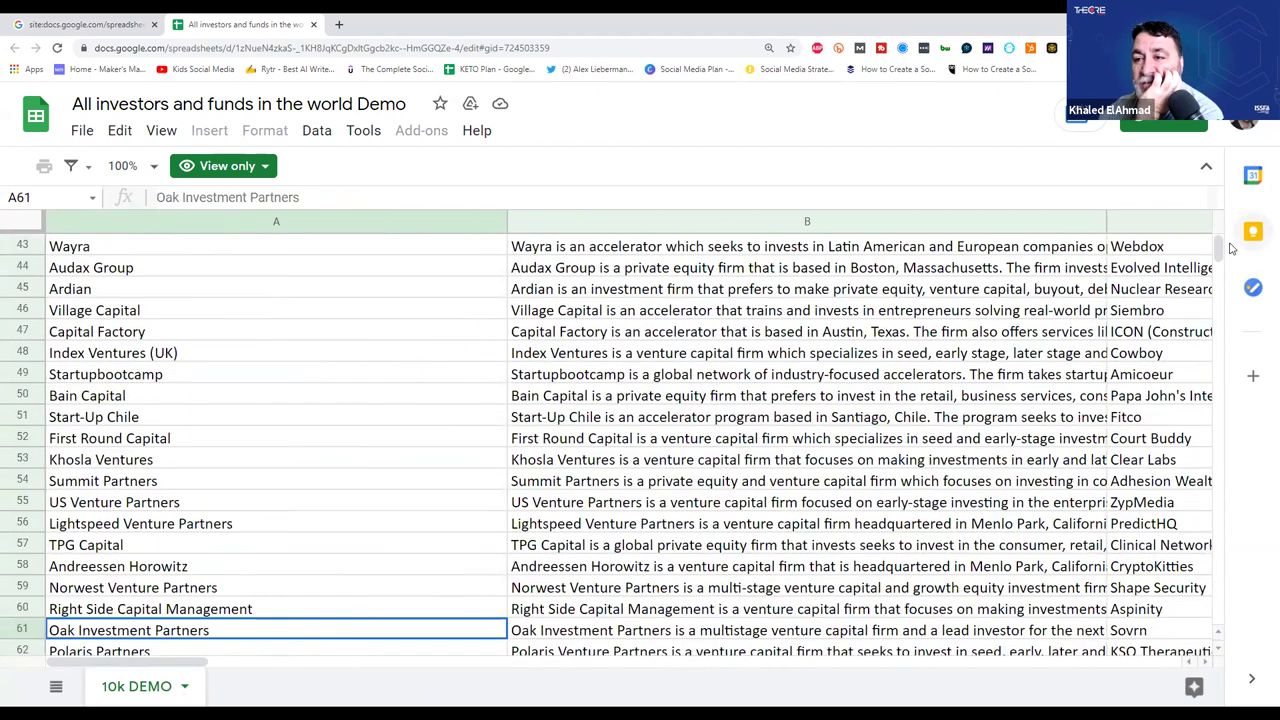
{"action": "mouse_move", "coordinate": [1221, 256]}
{"action": "left_mouse_down"}
{"action": "mouse_move", "coordinate": [1215, 318]}
{"action": "mouse_move", "coordinate": [1224, 246]}
{"action": "left_mouse_up"}
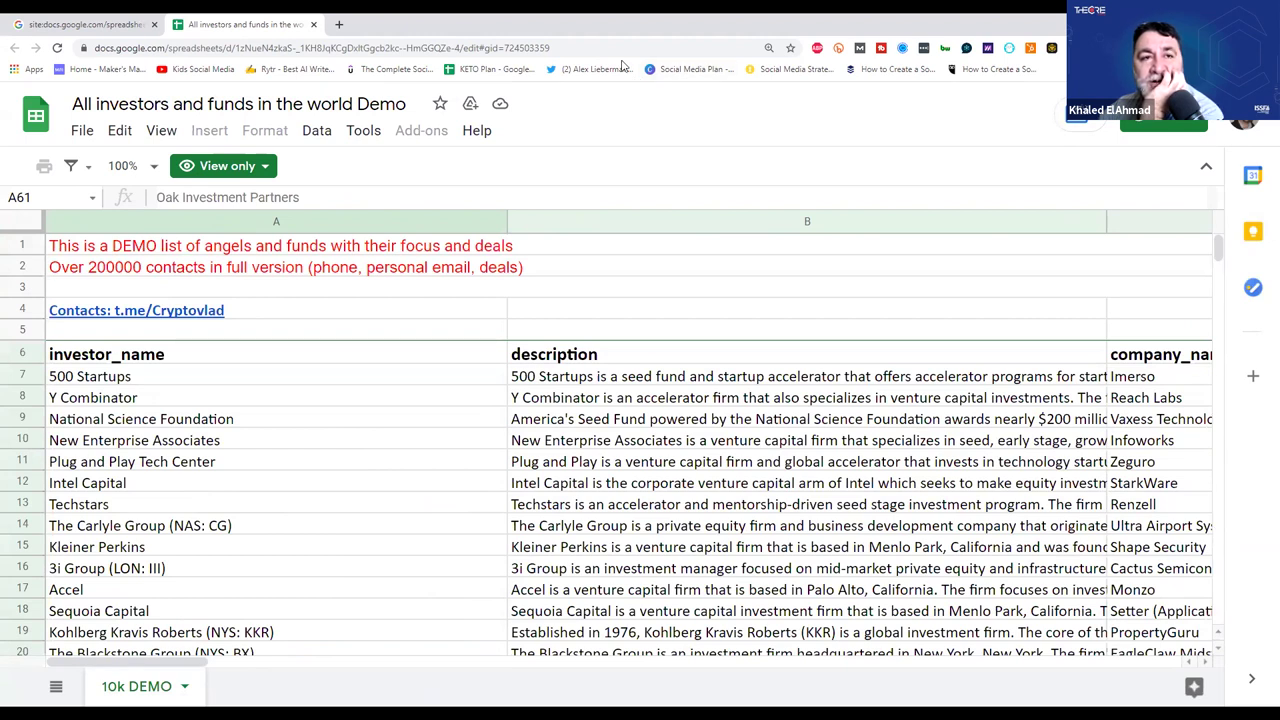
{"action": "left_click_drag", "start_coordinate": [465, 47], "coordinate": [553, 49]}
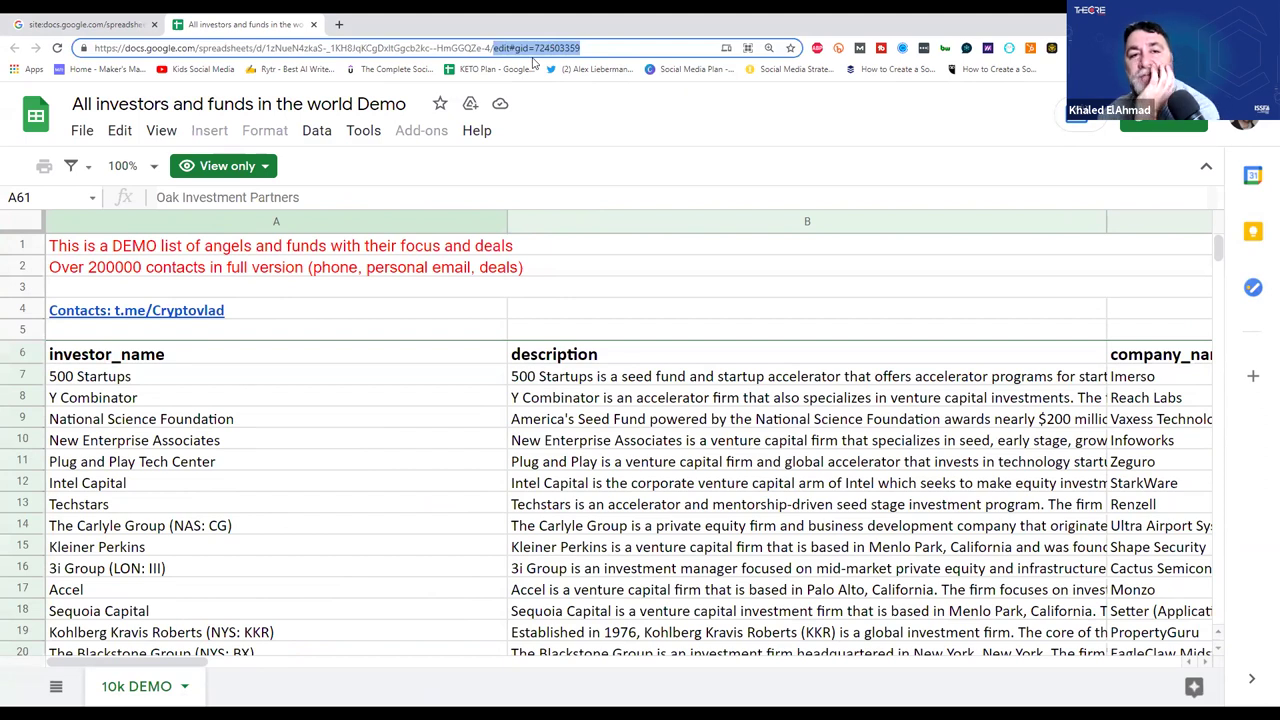
{"action": "left_click", "coordinate": [210, 20]}
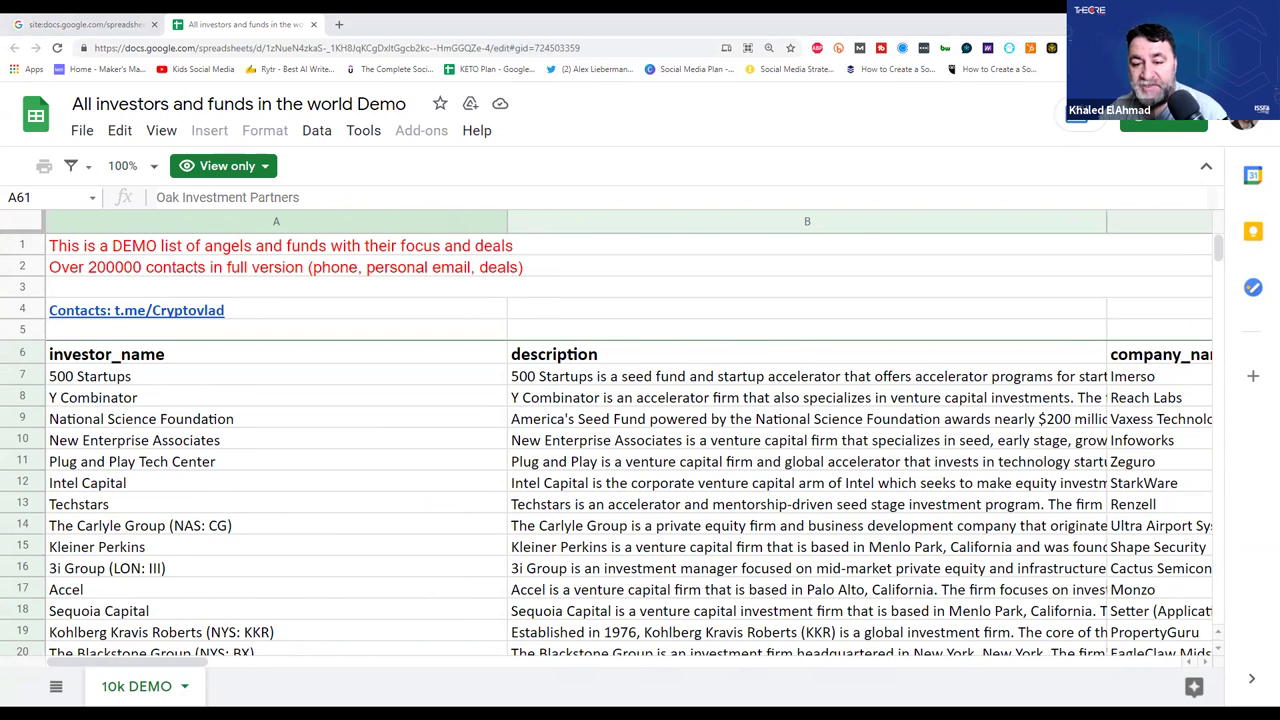
Return to the Google results and search for site:twitter.com "startup founders" list.
{"action": "left_click", "coordinate": [114, 22]}
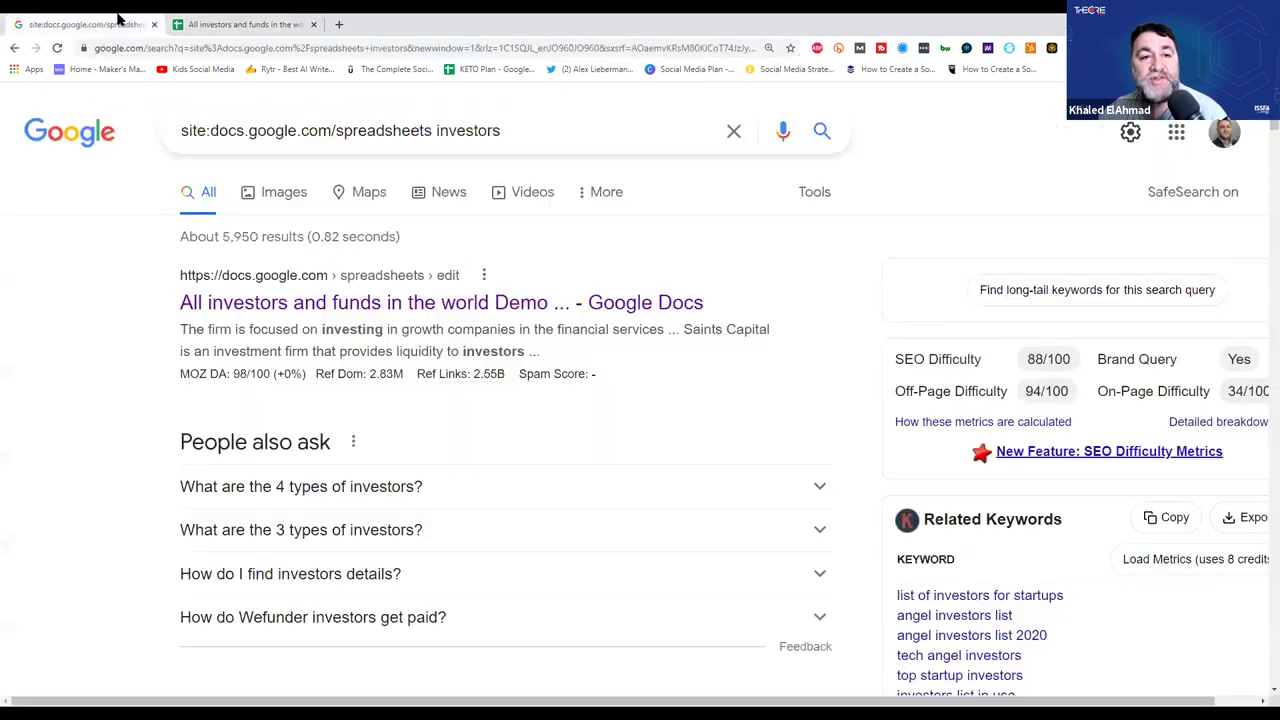
{"action": "left_click", "coordinate": [518, 133]}
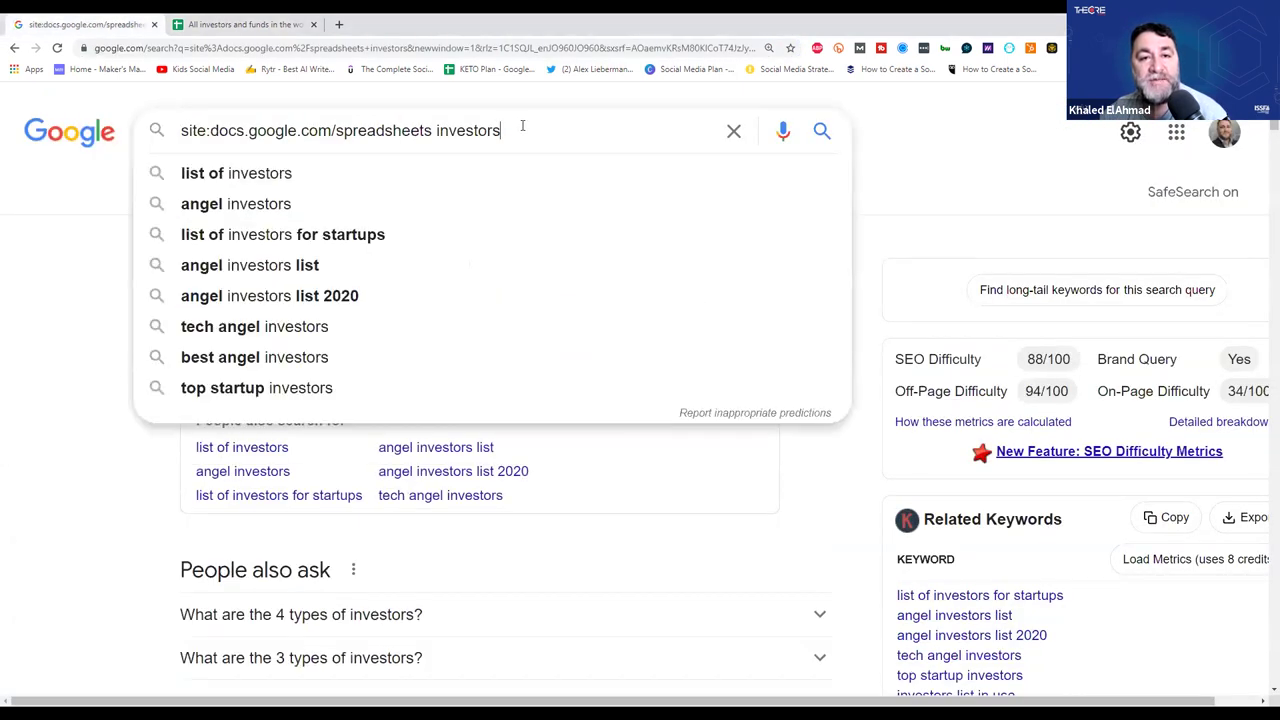
{"action": "left_click_drag", "start_coordinate": [520, 130], "coordinate": [140, 112]}
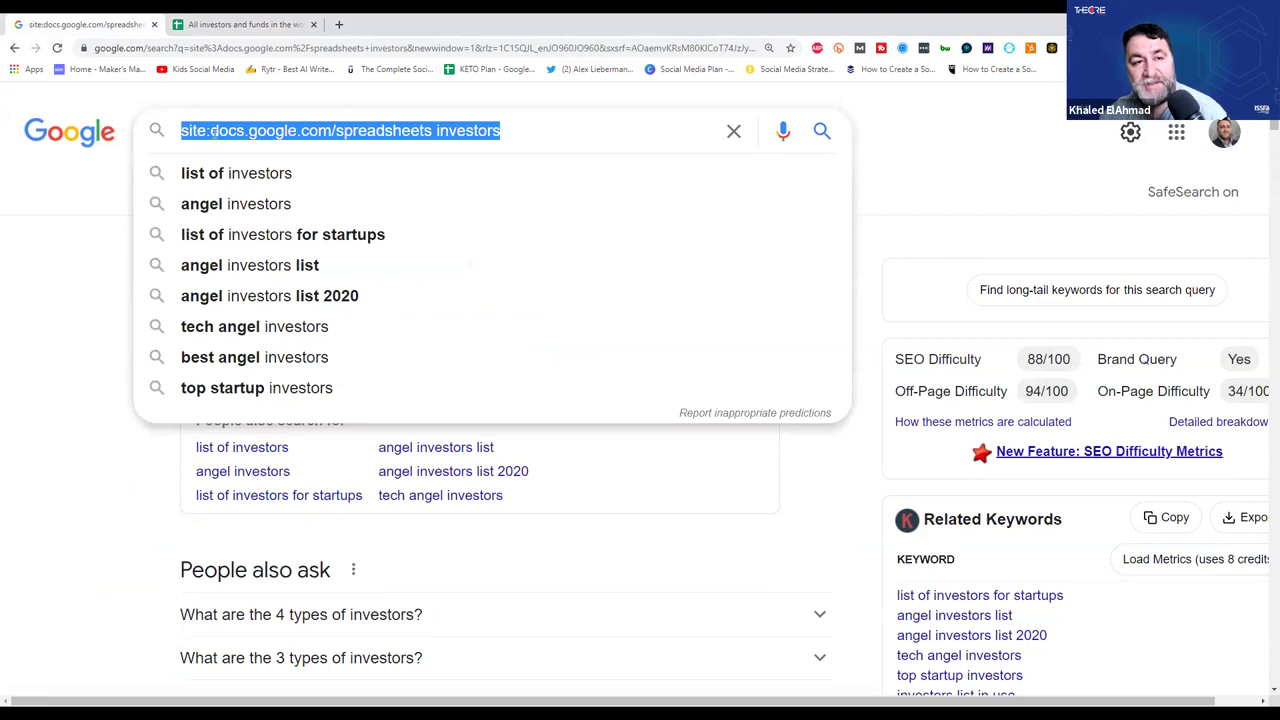
{"action": "type", "text": "site:twitter.com \"startup founders\" list"}
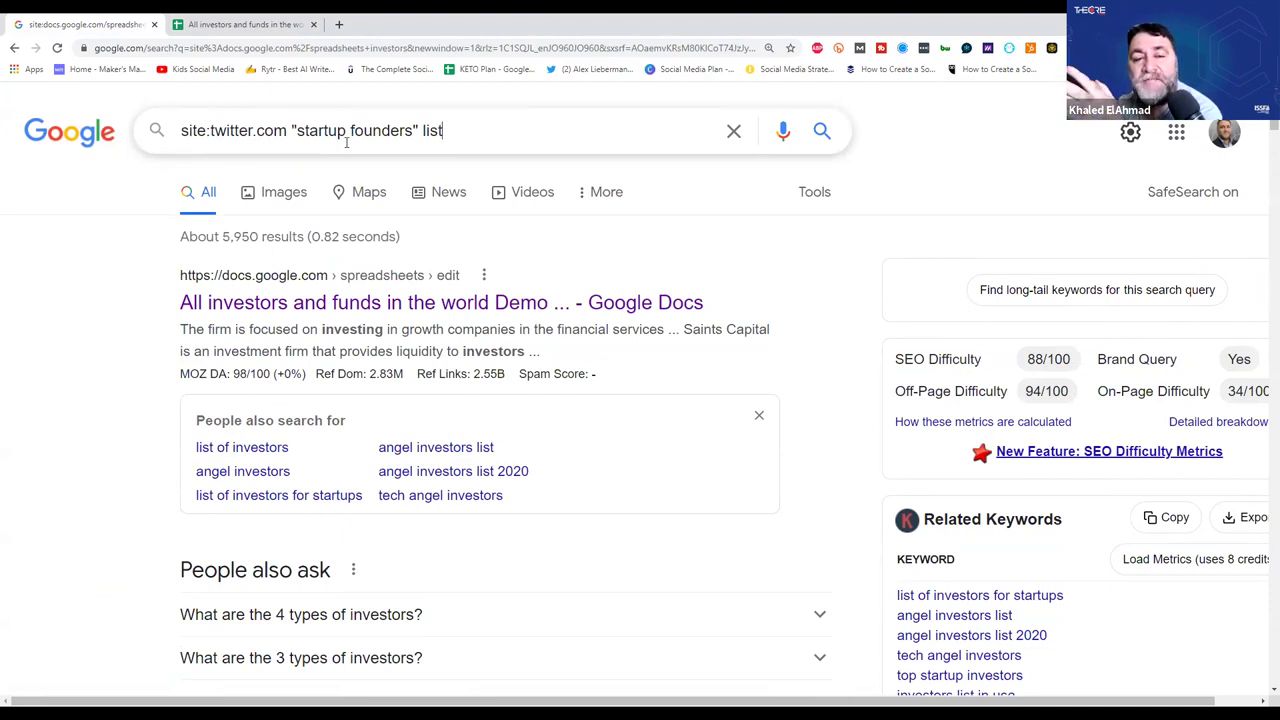
{"action": "key", "text": "Return"}
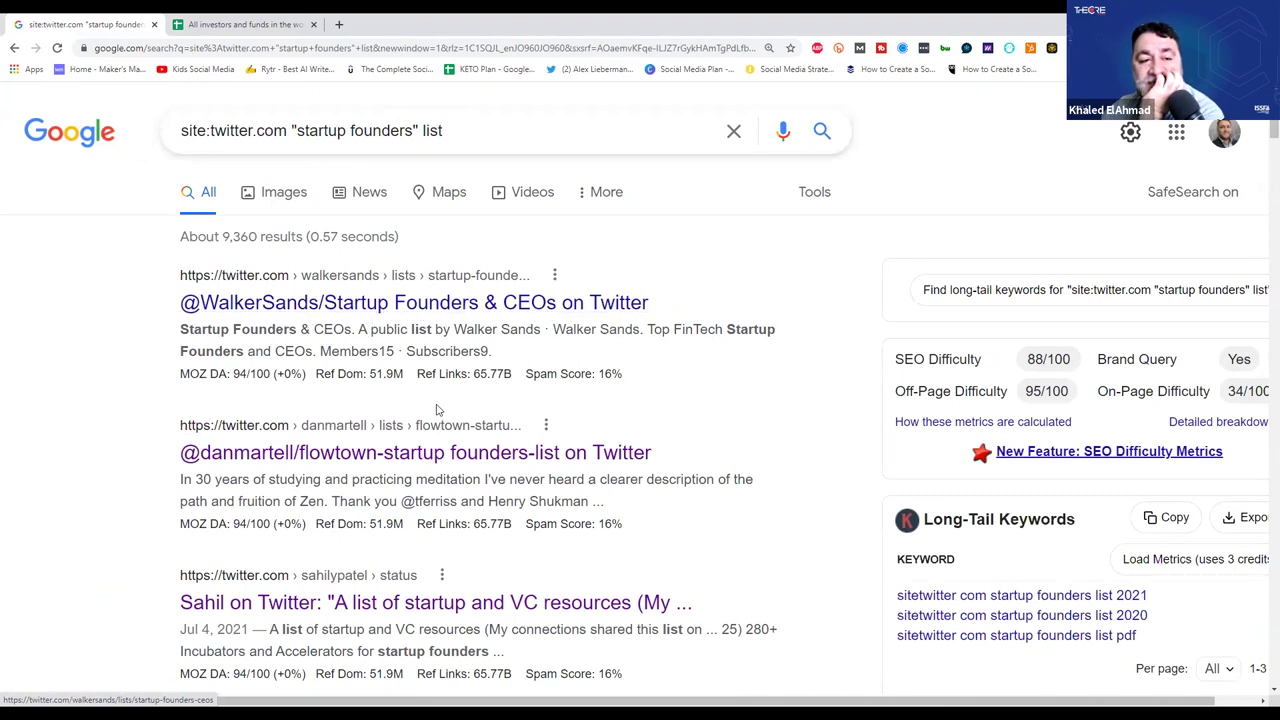
Look through the Twitter results and open the WalkerSands "Startup Founders & CEOs" list.
{"action": "scroll", "coordinate": [380, 515], "scroll_direction": "down", "scroll_amount": 2}
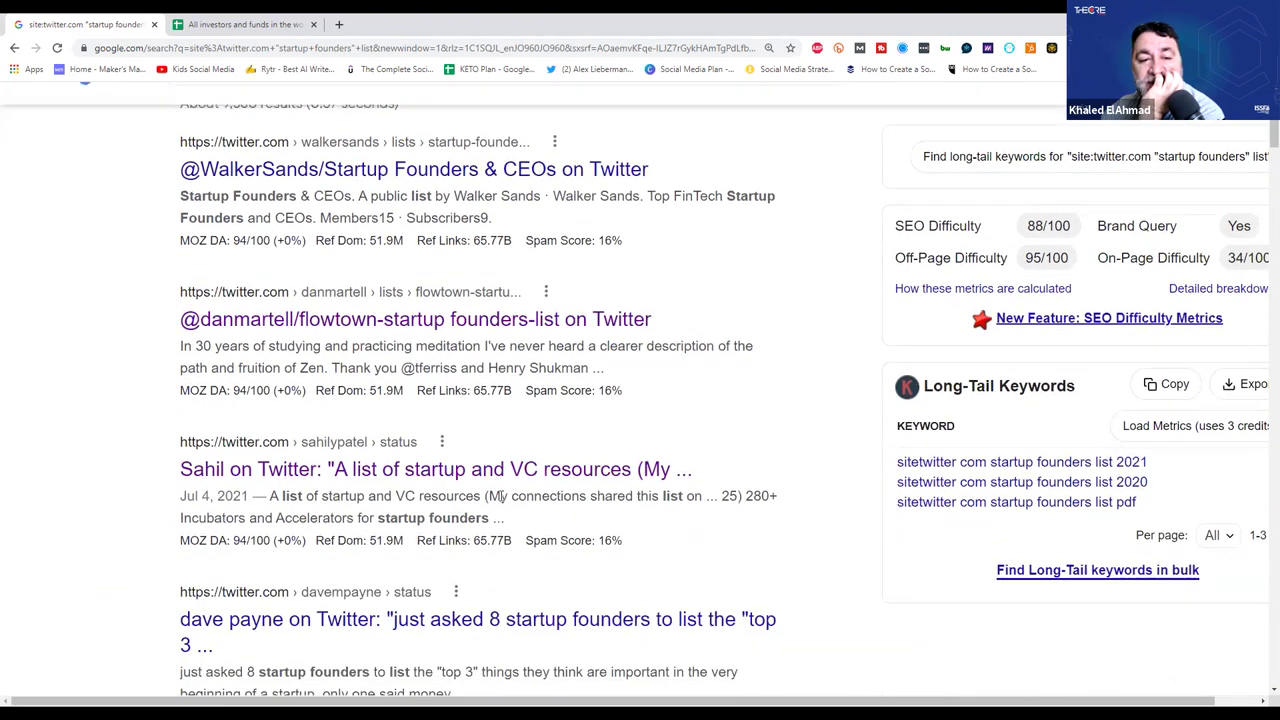
{"action": "scroll", "coordinate": [500, 497], "scroll_direction": "down", "scroll_amount": 4}
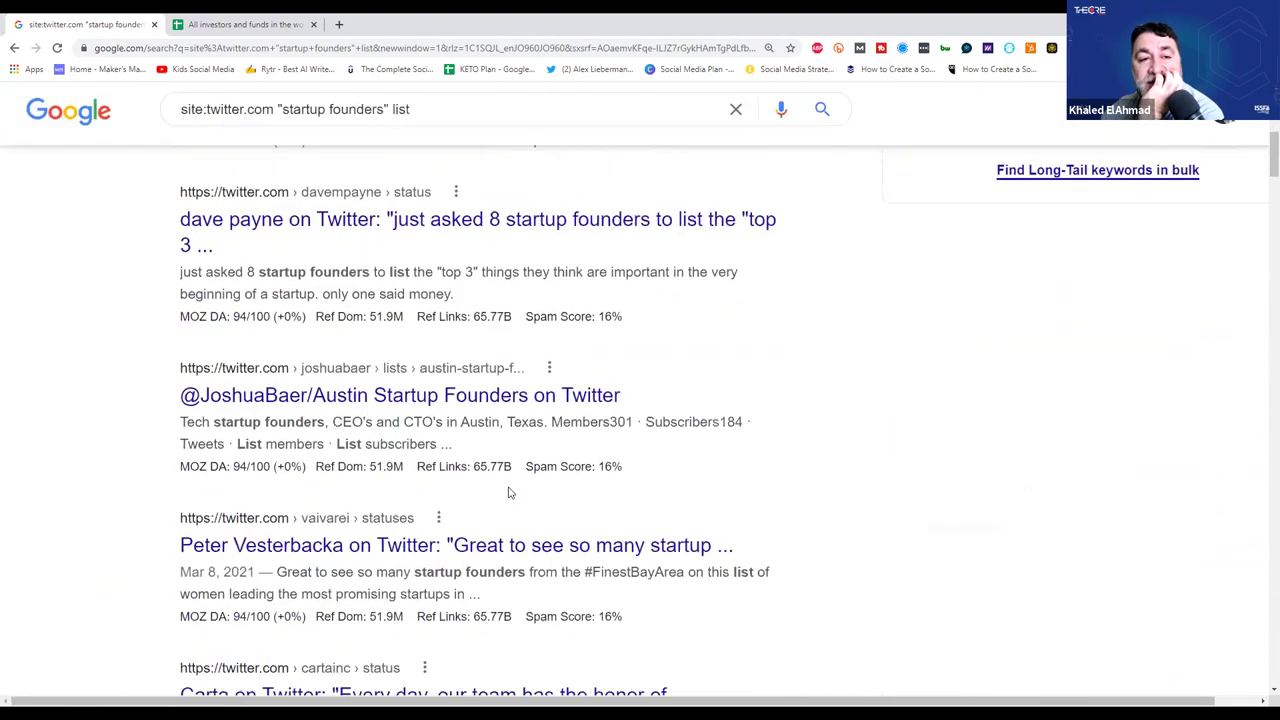
{"action": "scroll", "coordinate": [480, 495], "scroll_direction": "up", "scroll_amount": 3}
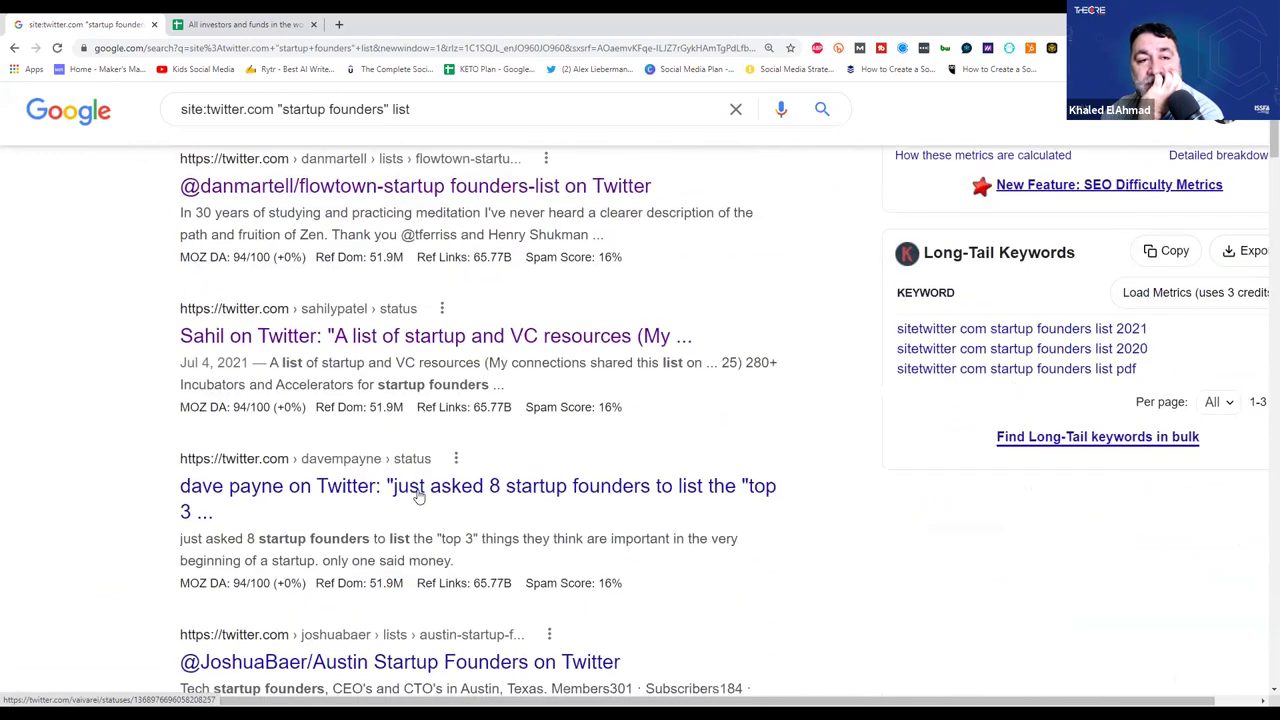
{"action": "scroll", "coordinate": [420, 497], "scroll_direction": "up", "scroll_amount": 3}
{"action": "left_click", "coordinate": [380, 309]}
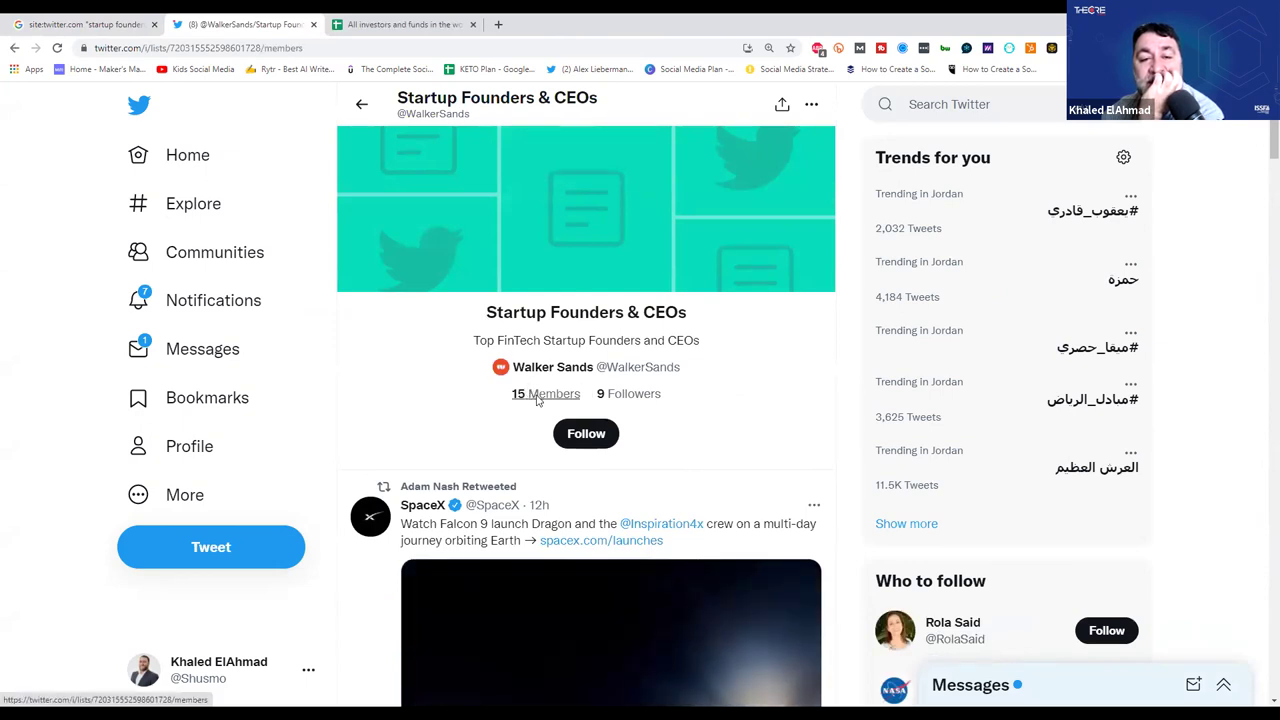
Look through the members of the Startup Founders & CEOs list, close it and return to the Google results.
{"action": "left_click", "coordinate": [533, 394]}
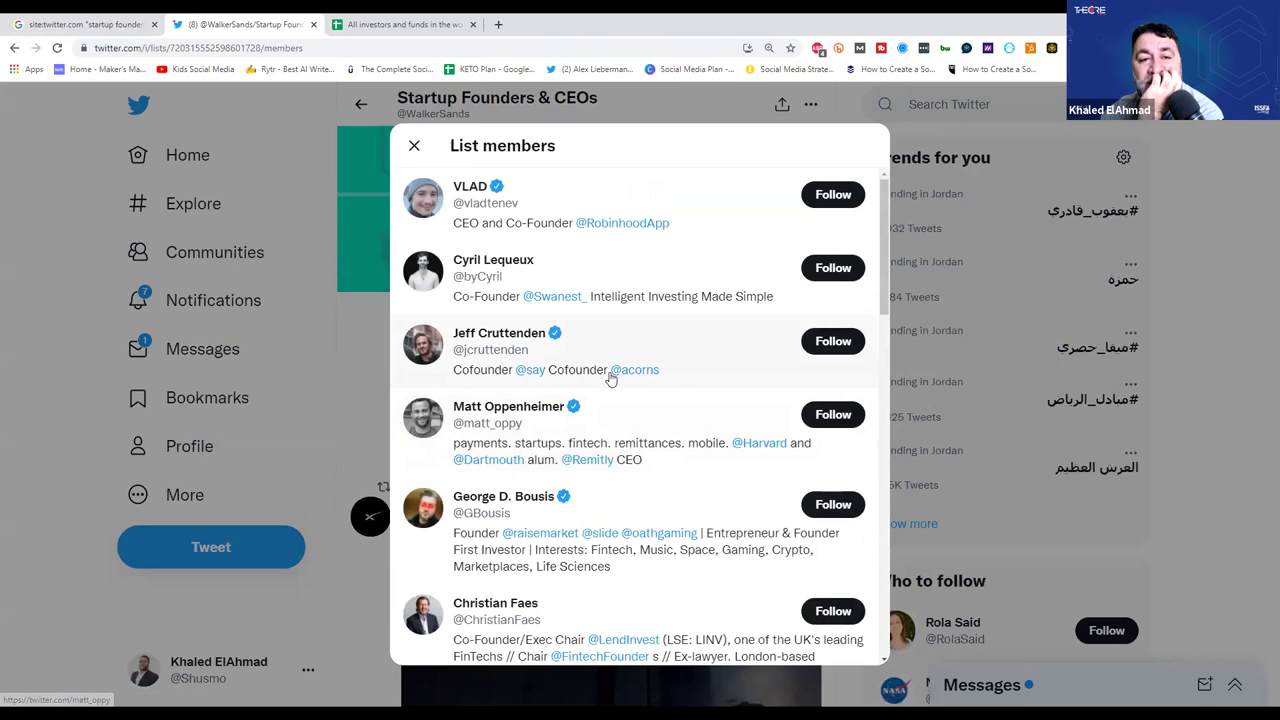
{"action": "scroll", "coordinate": [612, 380], "scroll_direction": "down", "scroll_amount": 5}
{"action": "scroll", "coordinate": [612, 390], "scroll_direction": "down", "scroll_amount": 4}
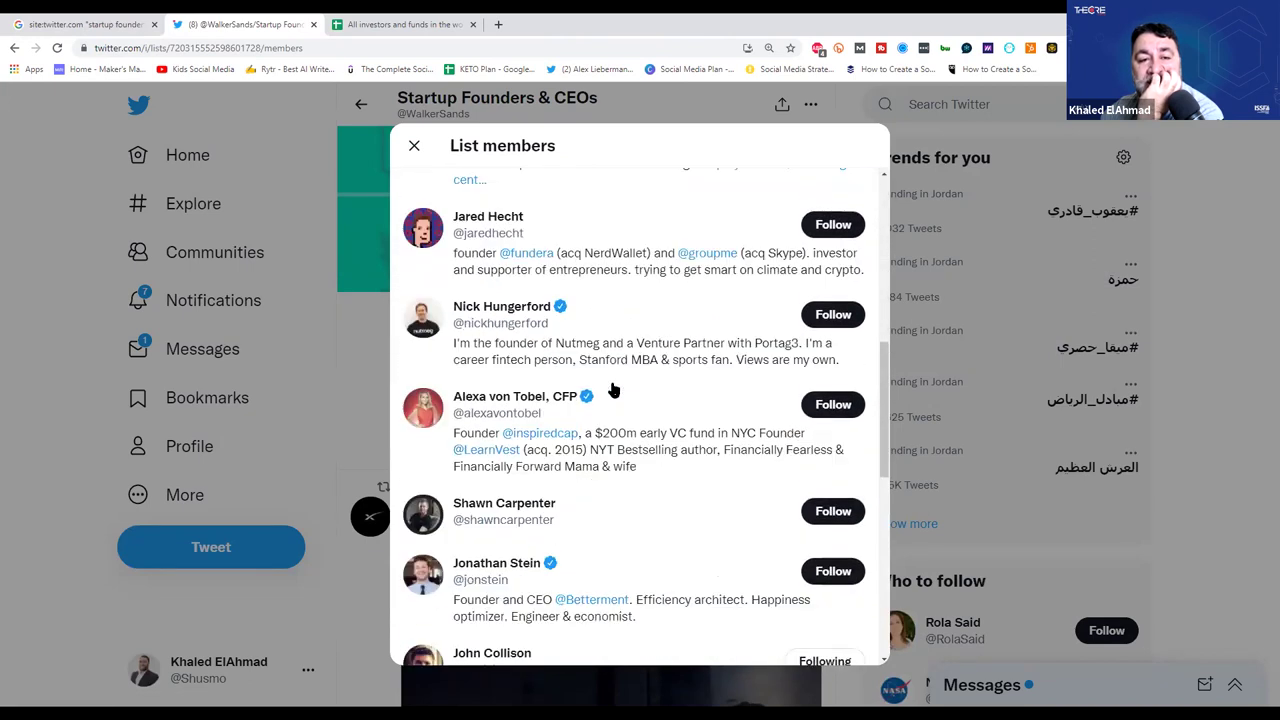
{"action": "left_click", "coordinate": [416, 155]}
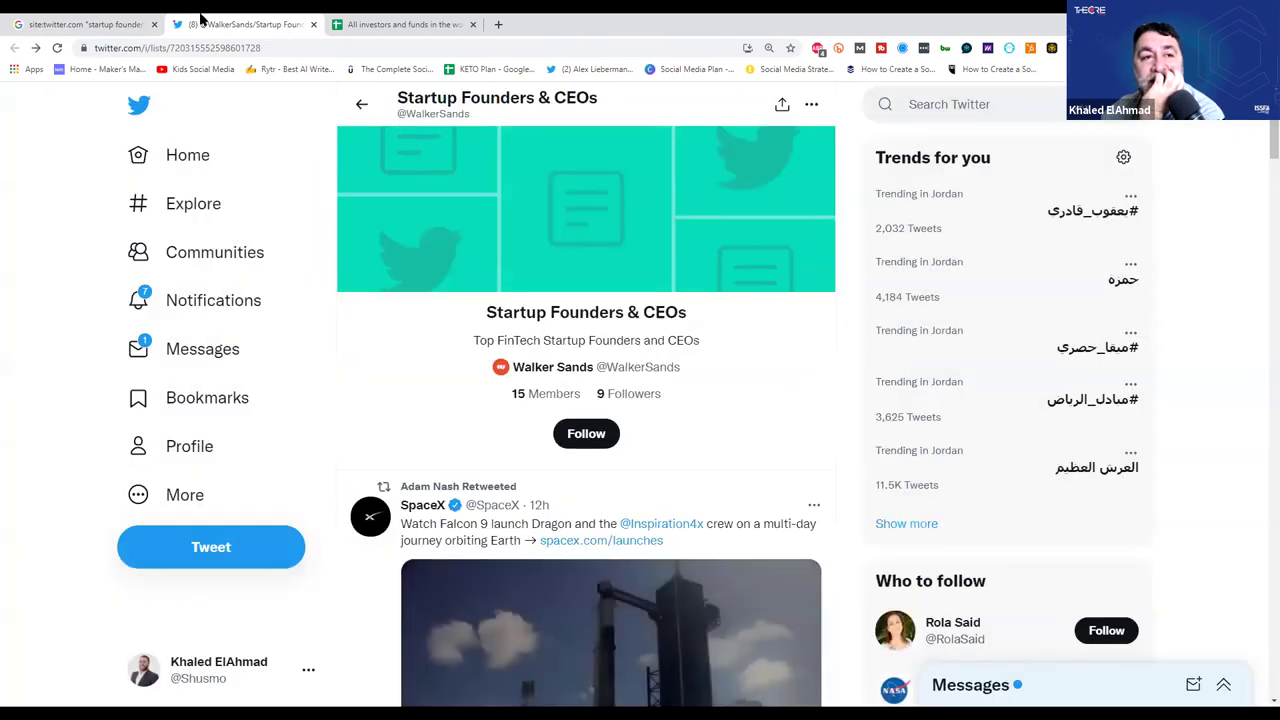
{"action": "left_click", "coordinate": [66, 22]}
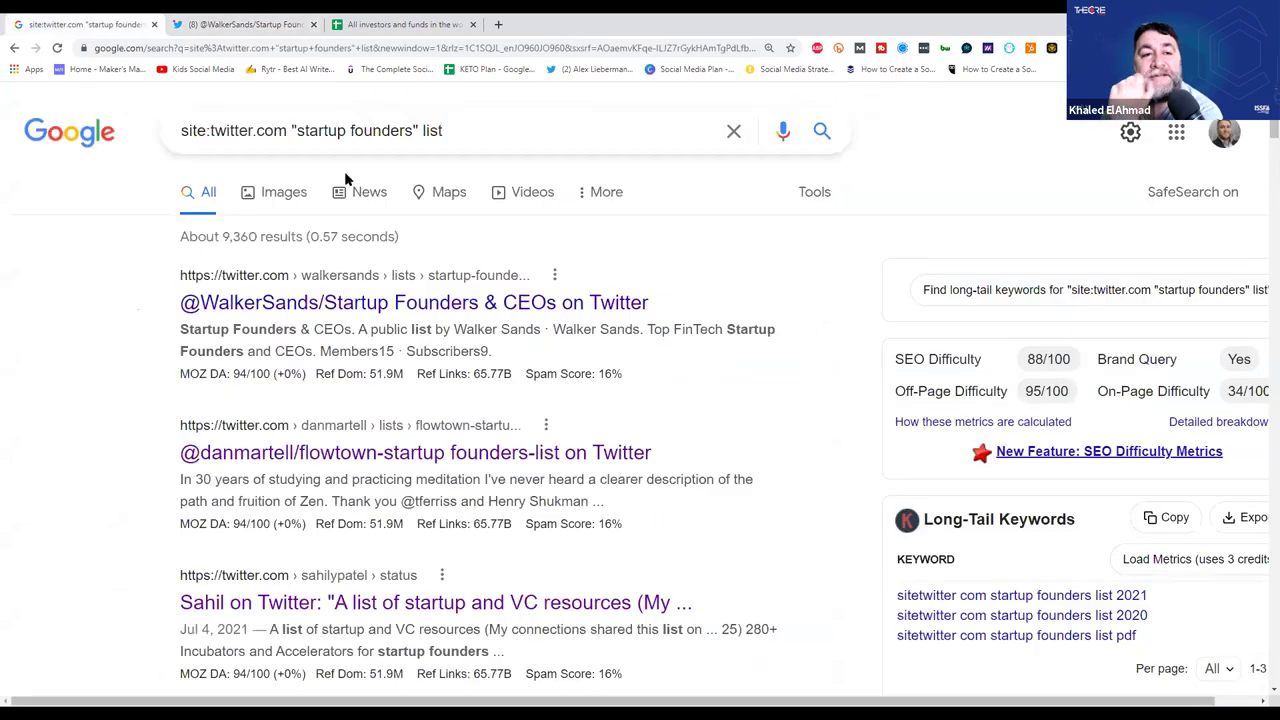